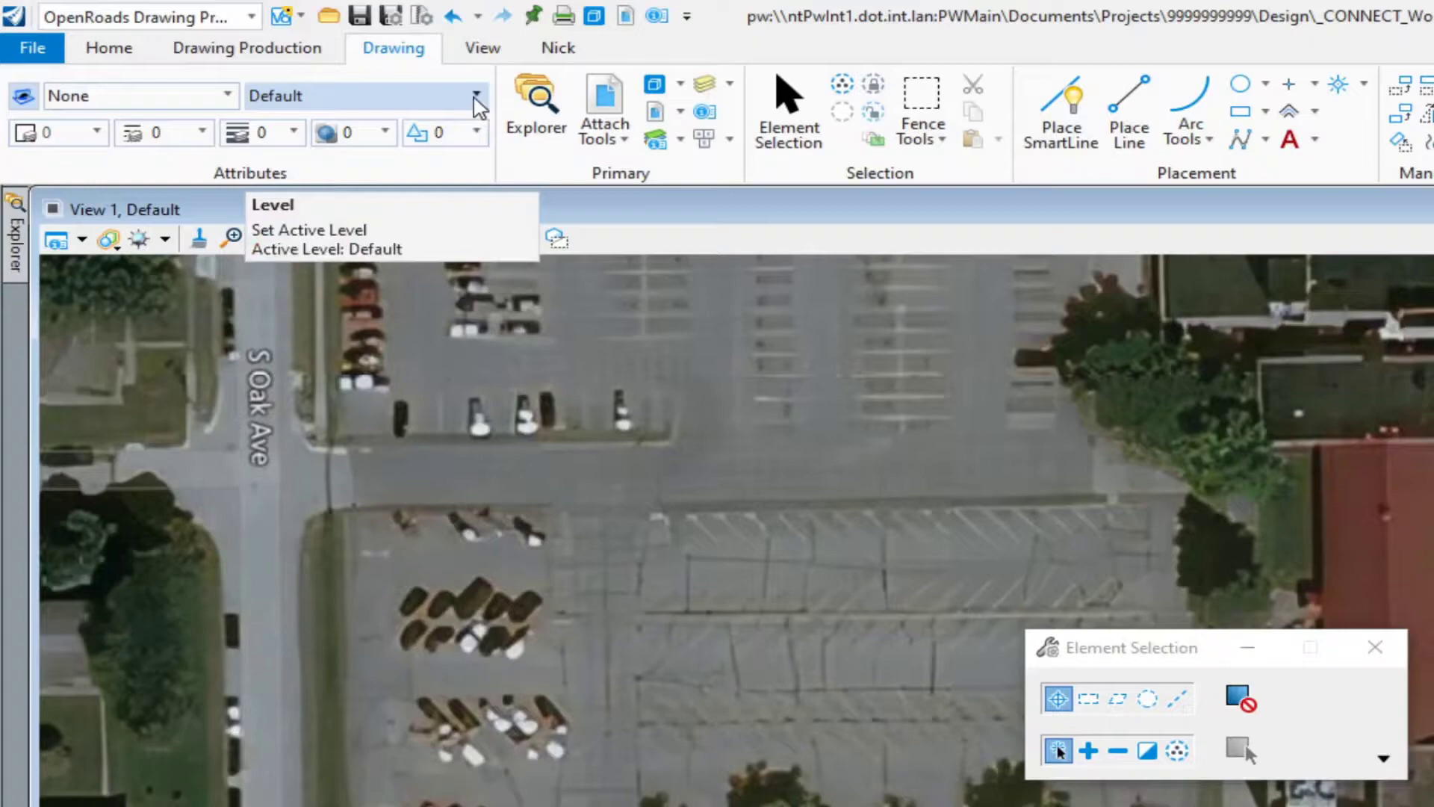
Scroll the Level list up to review the levels from 4f onward, then close it
left_click(476, 97)
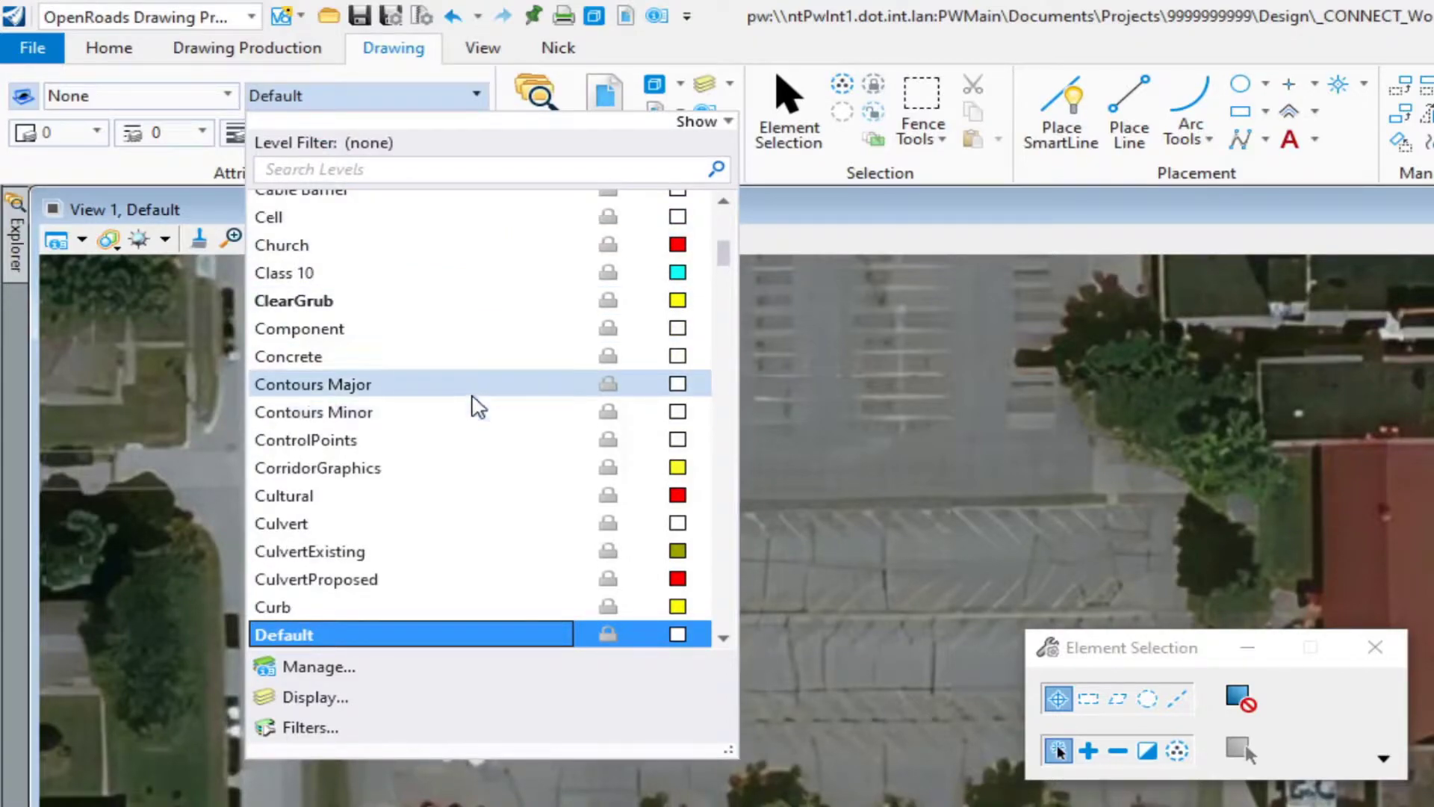
scroll(437, 416, "up", 2)
scroll(436, 418, "up", 5)
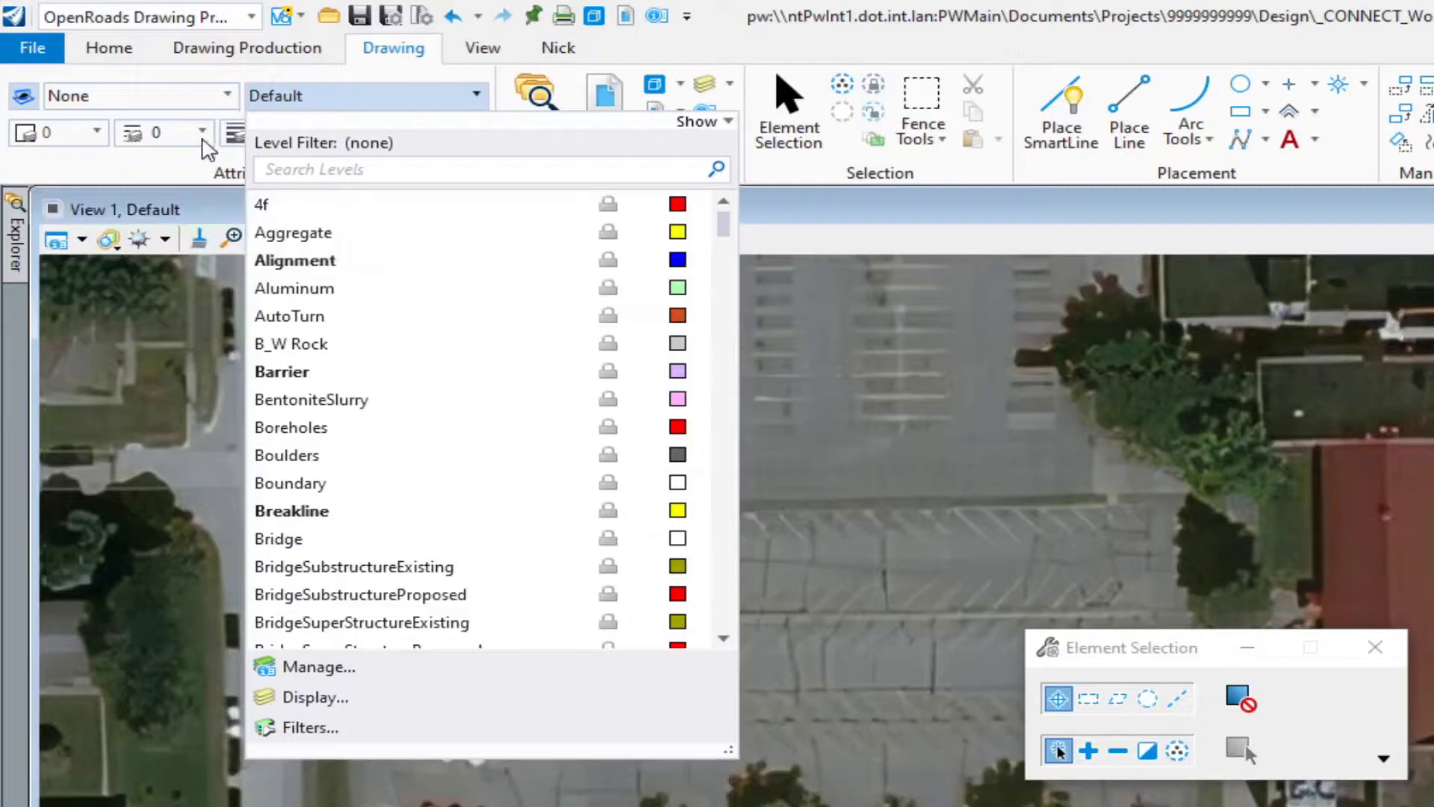
left_click(133, 183)
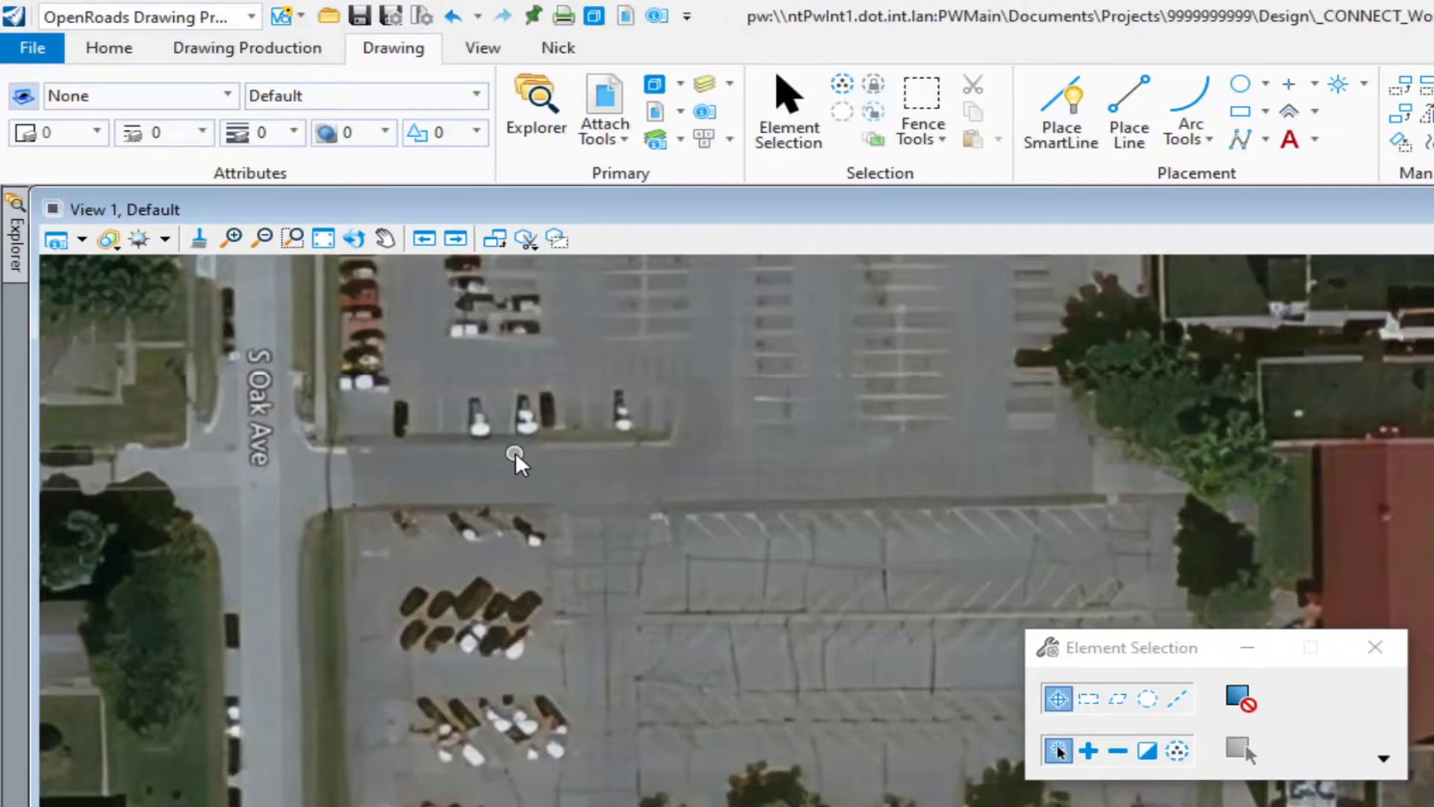
Open the Element Templates manager via Manage and widen its library tree to show full names
left_click(230, 104)
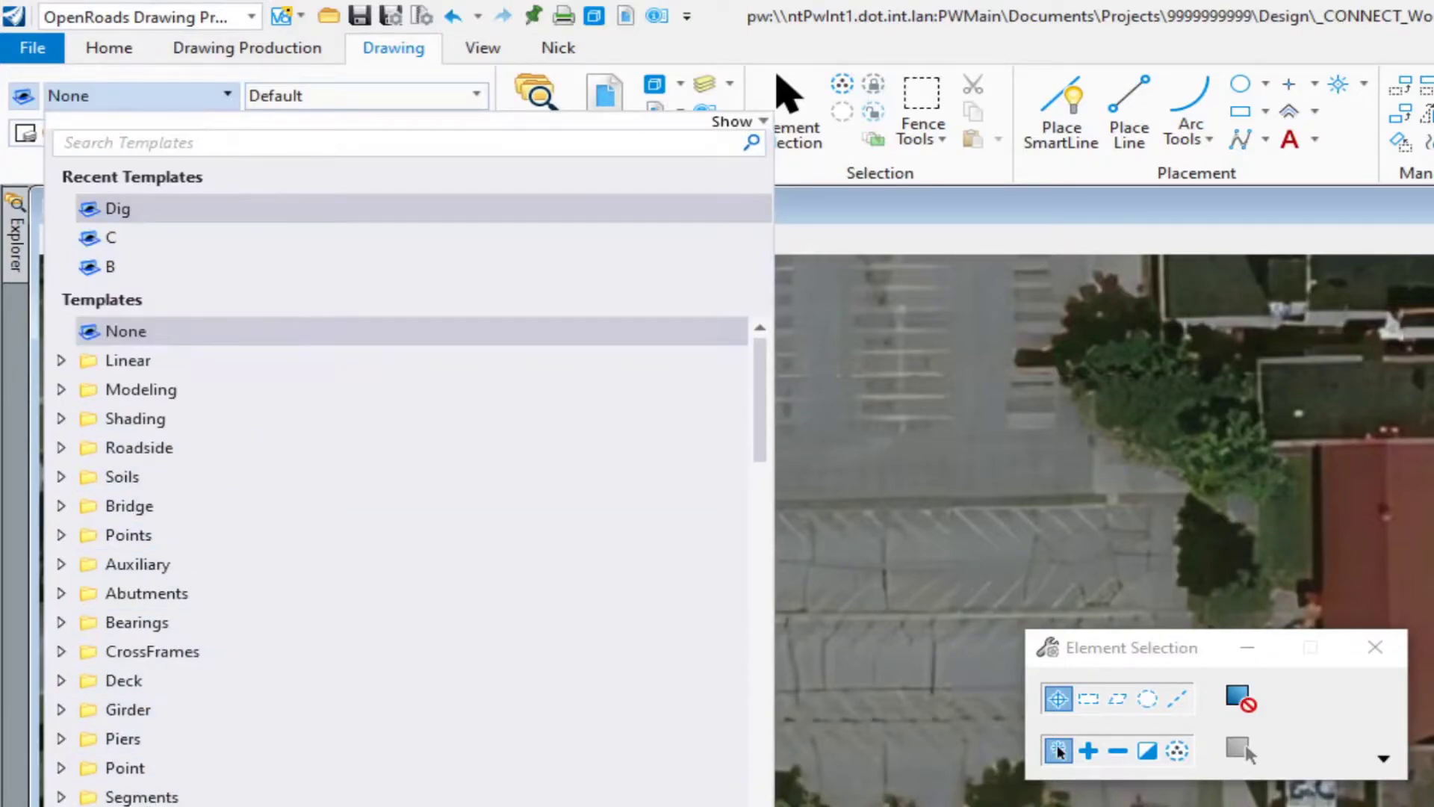
left_click(24, 95)
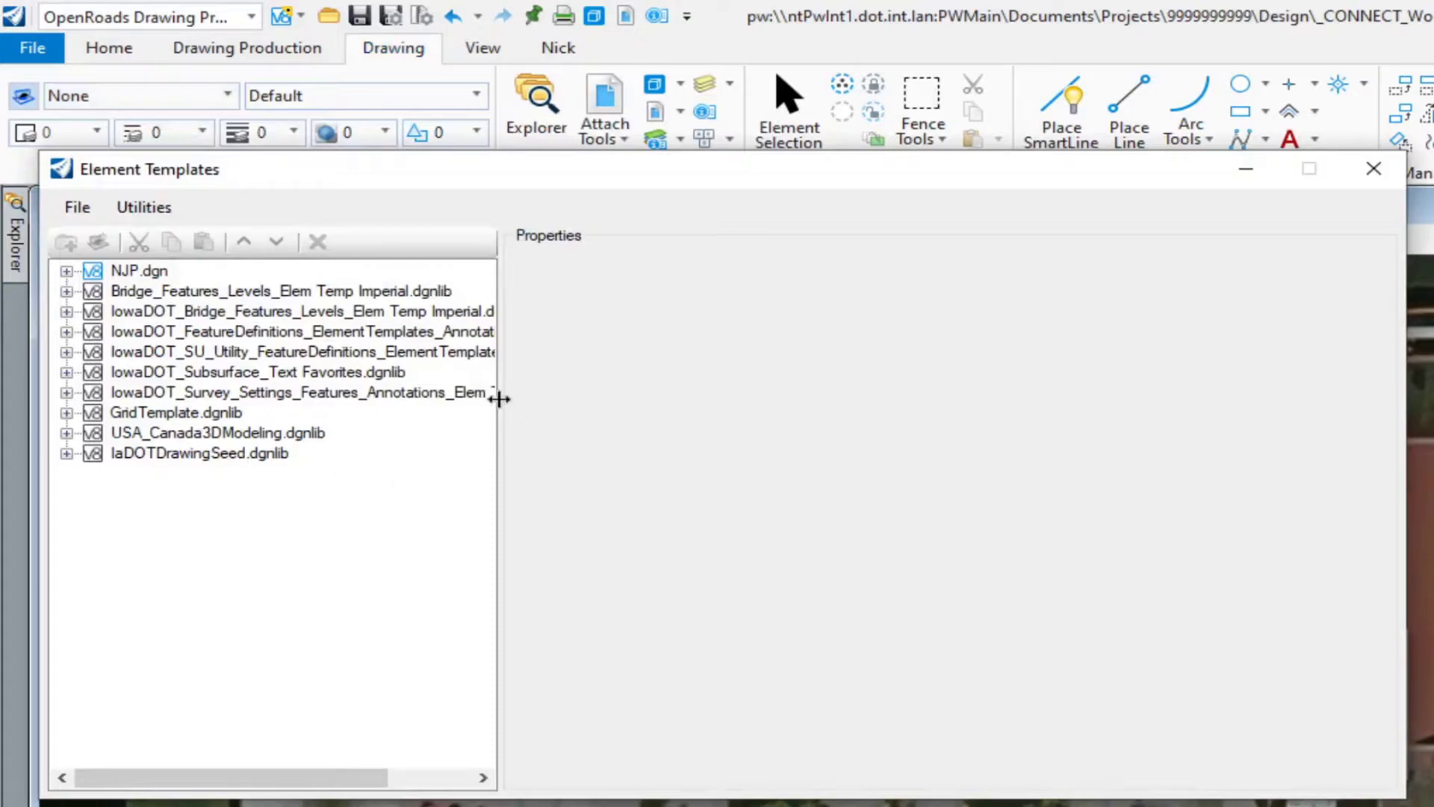
left_click_drag(499, 399, 651, 405)
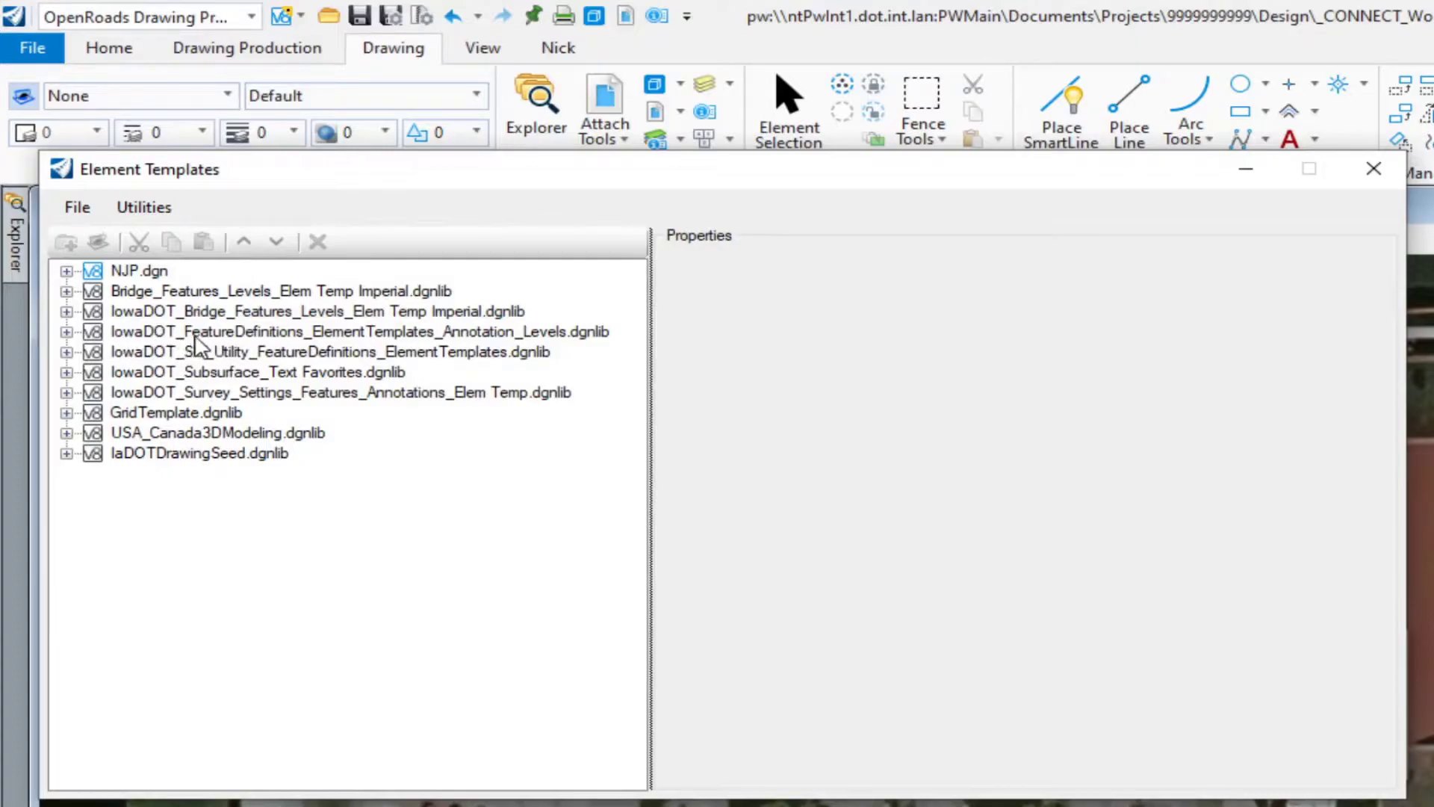
Expand the IowaDOT Annotation_Levels library down to Linear > Alignment's Geom Baseline templates
left_click(66, 330)
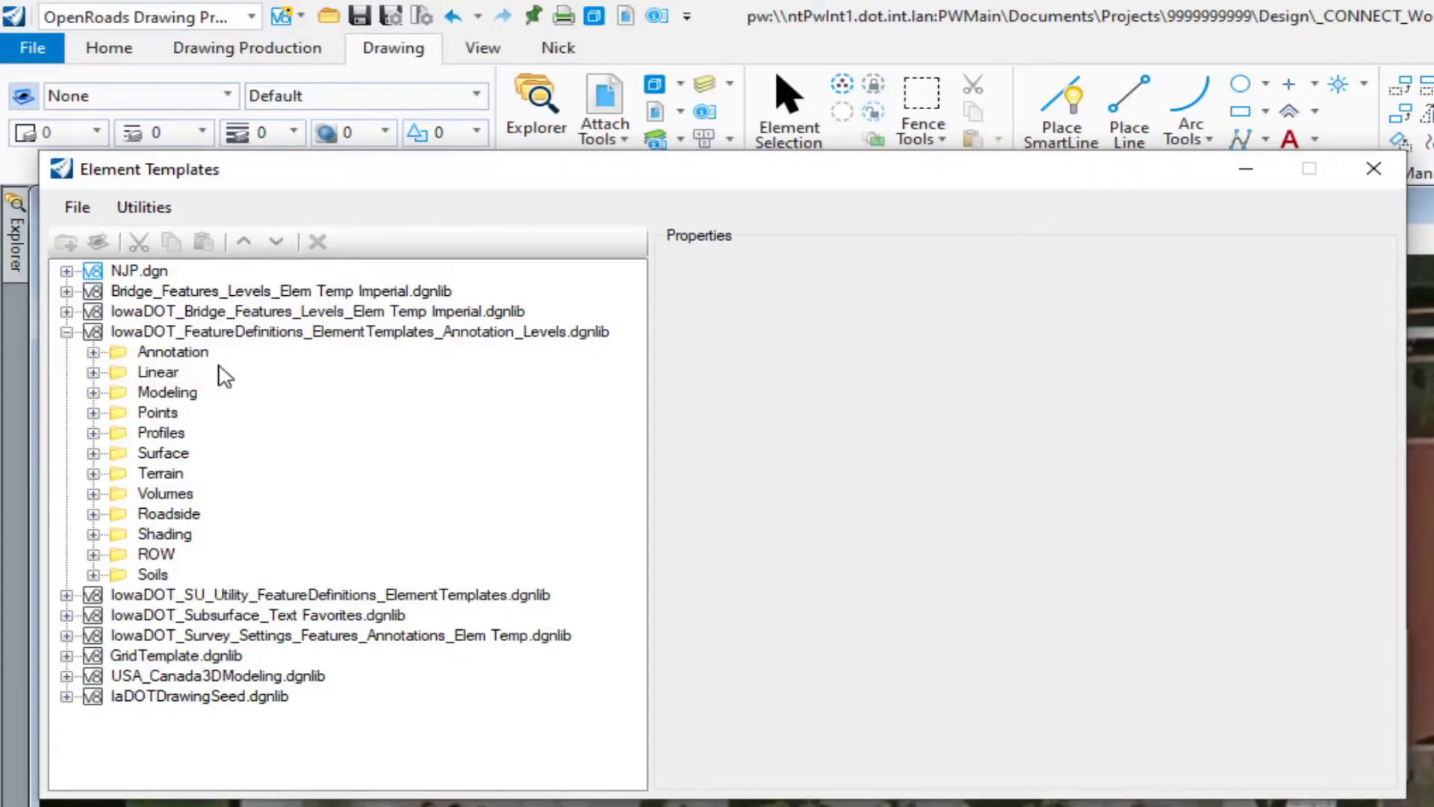
left_click(93, 372)
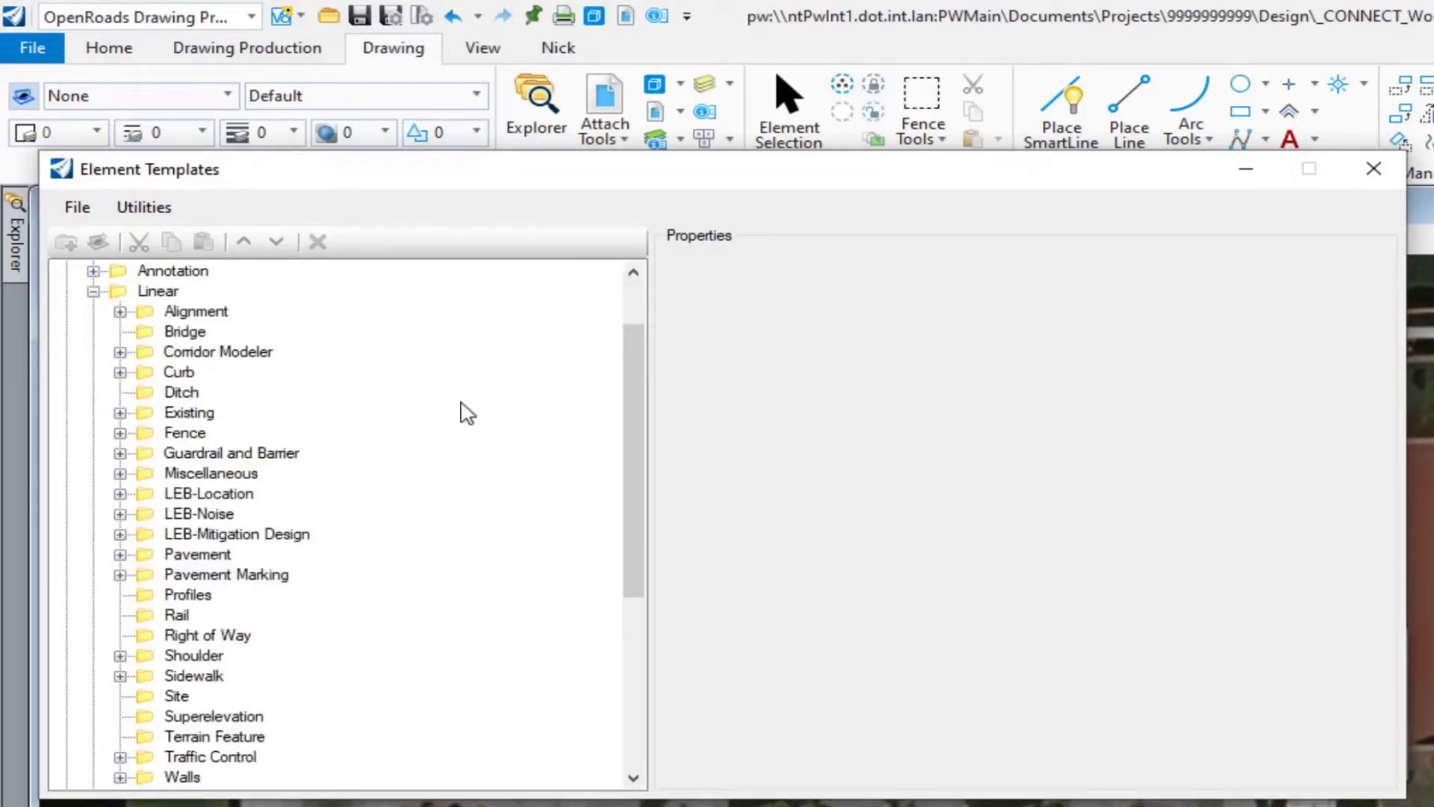
mouse_move(644, 387)
left_mouse_down()
mouse_move(656, 430)
mouse_move(685, 369)
left_mouse_up()
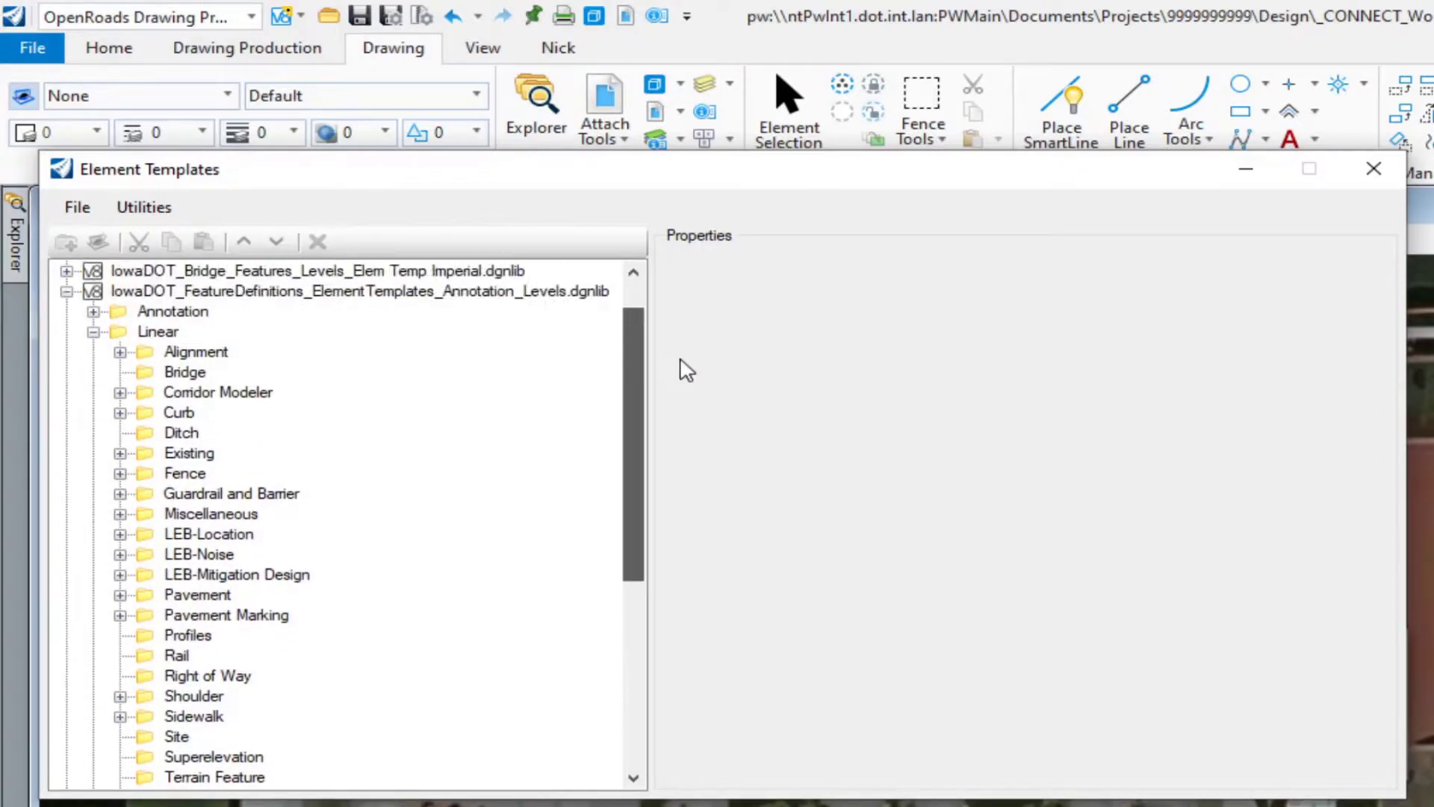
left_click(120, 353)
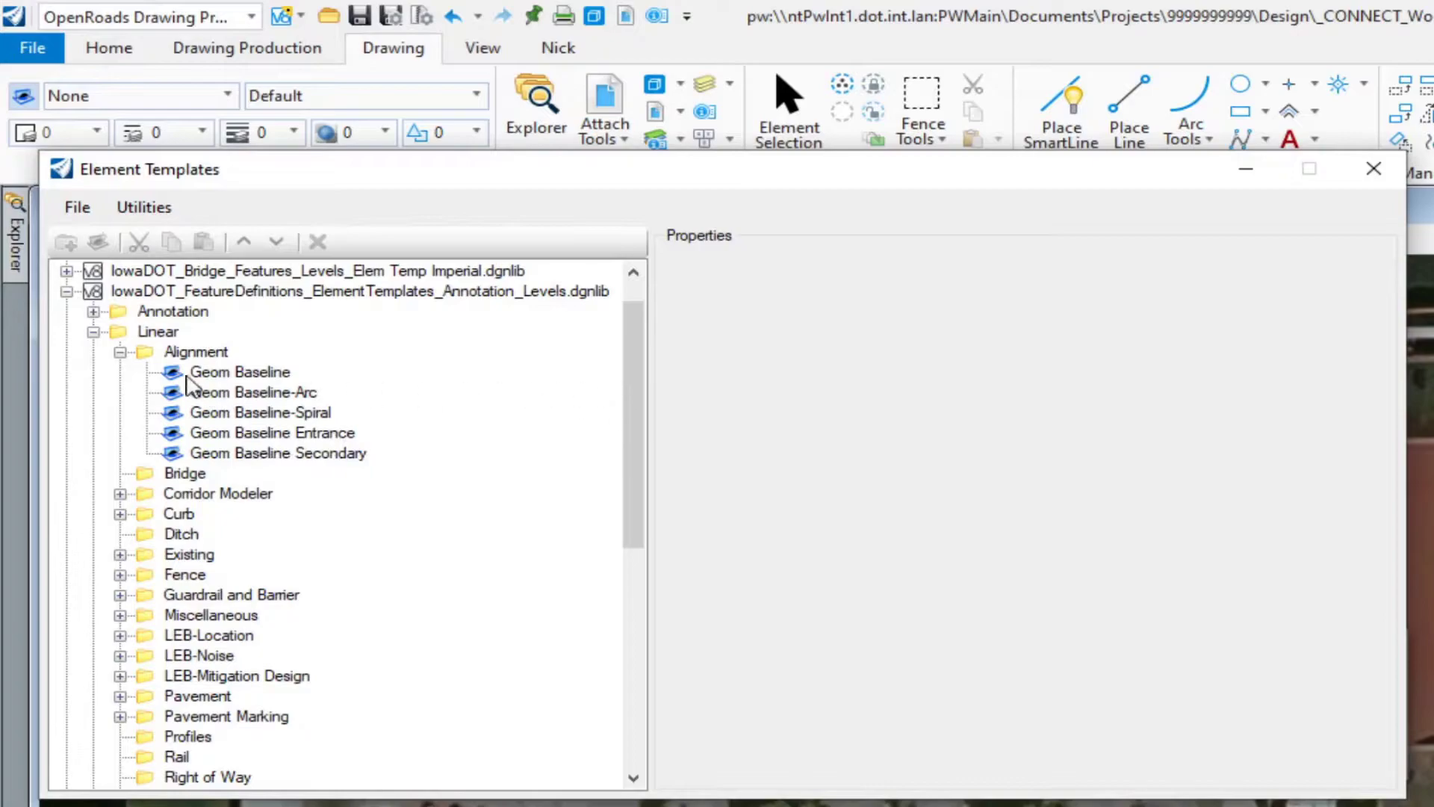
Collapse Alignment and review Corridor Modeler's Template Points 2D and Template Points templates
left_click(119, 352)
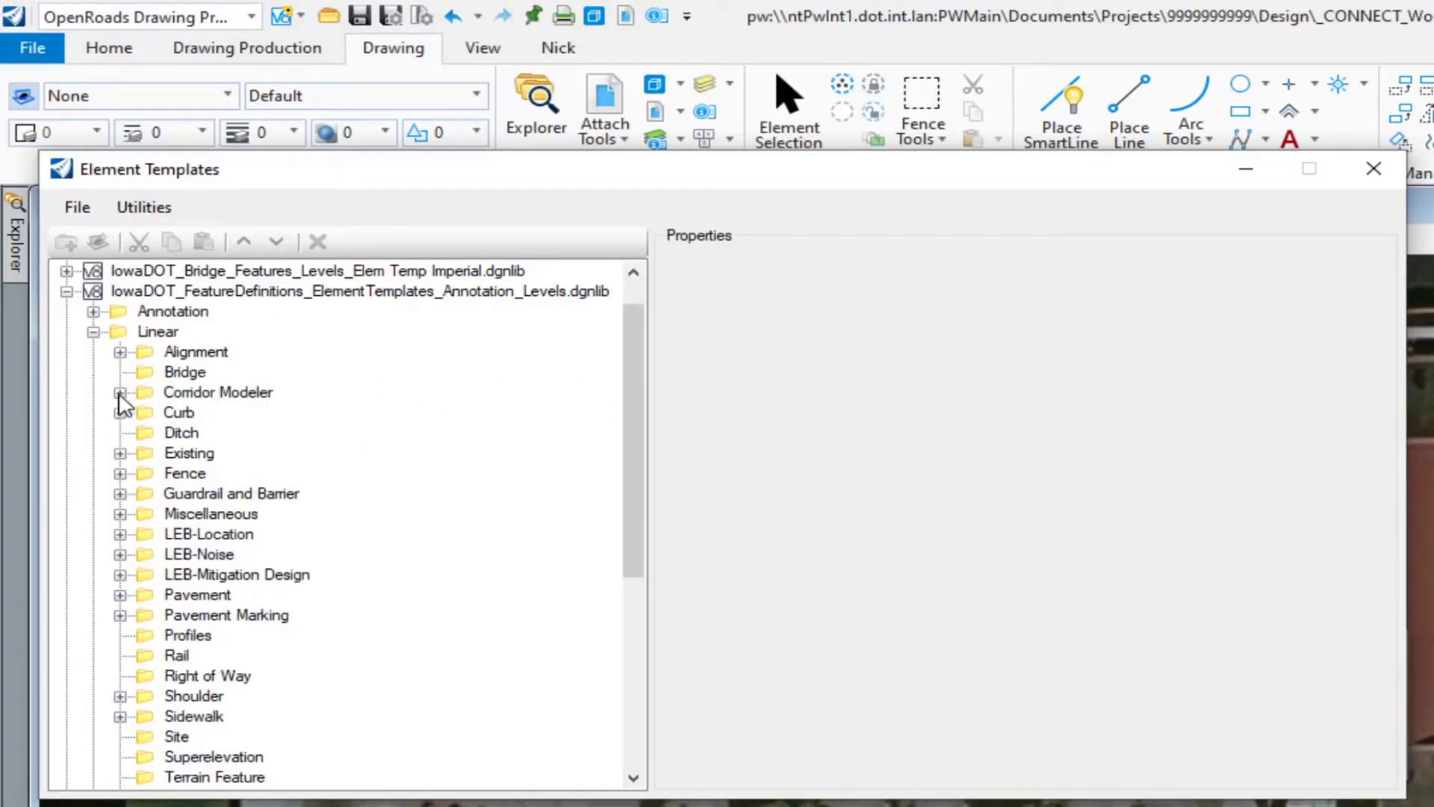
left_click(120, 392)
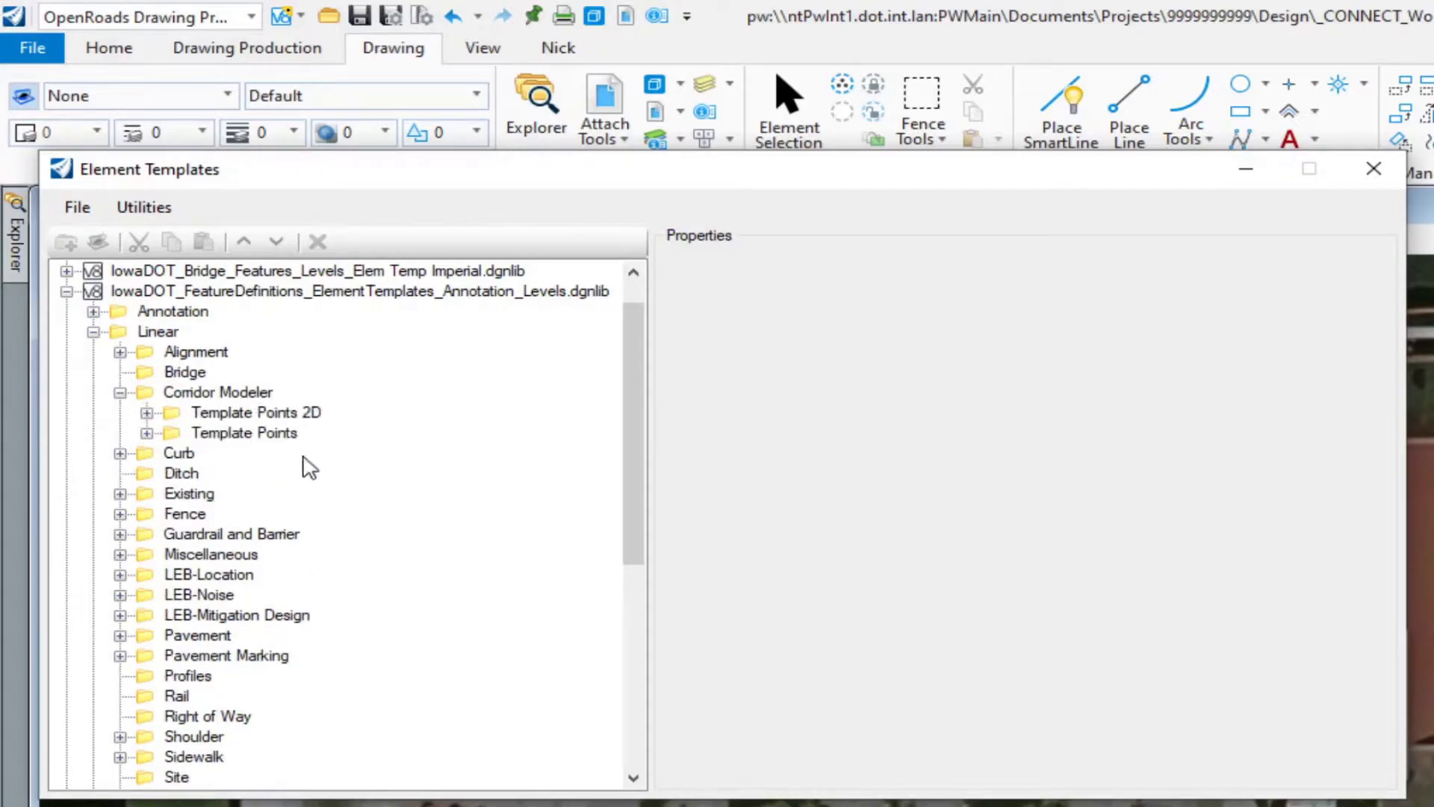
left_click(147, 412)
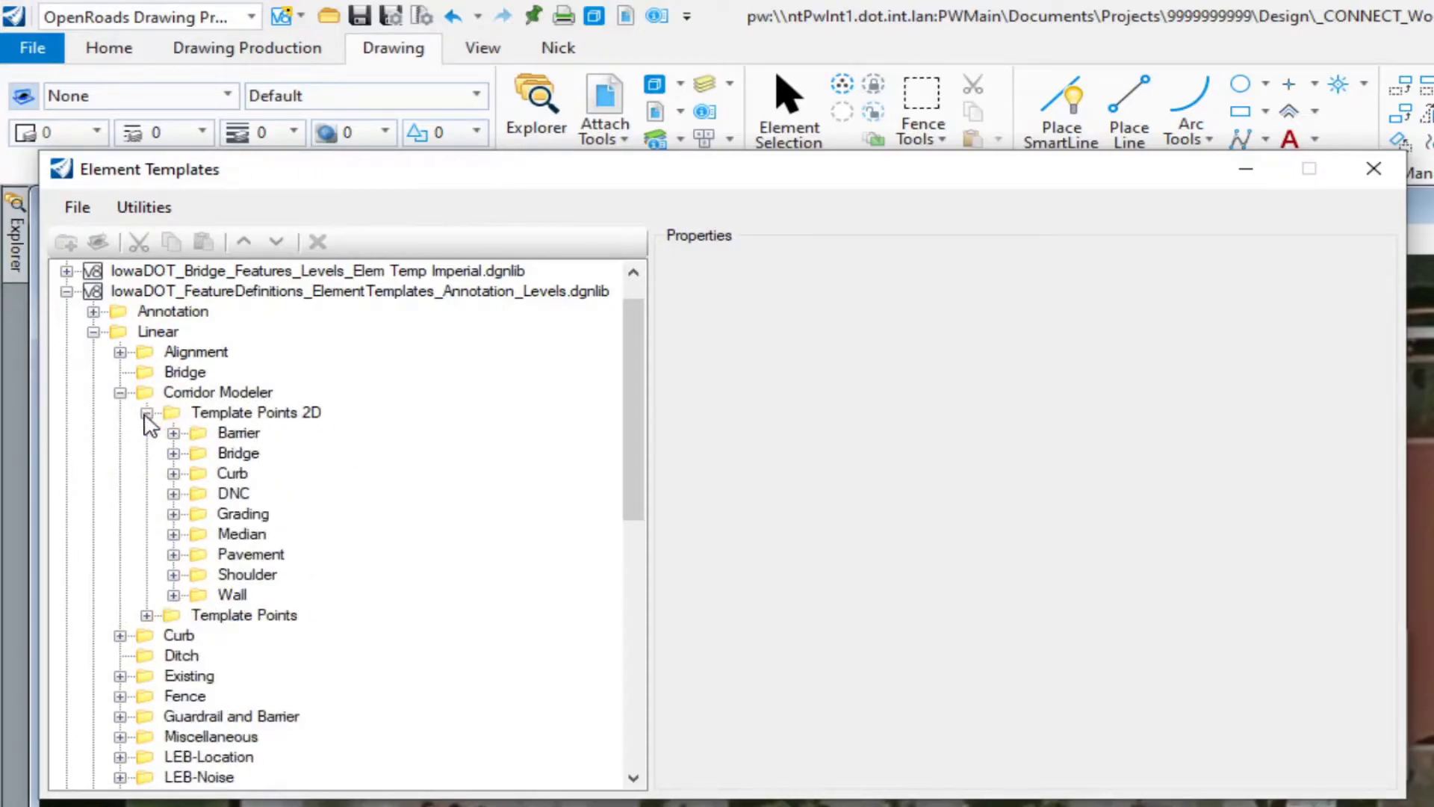
left_click(173, 434)
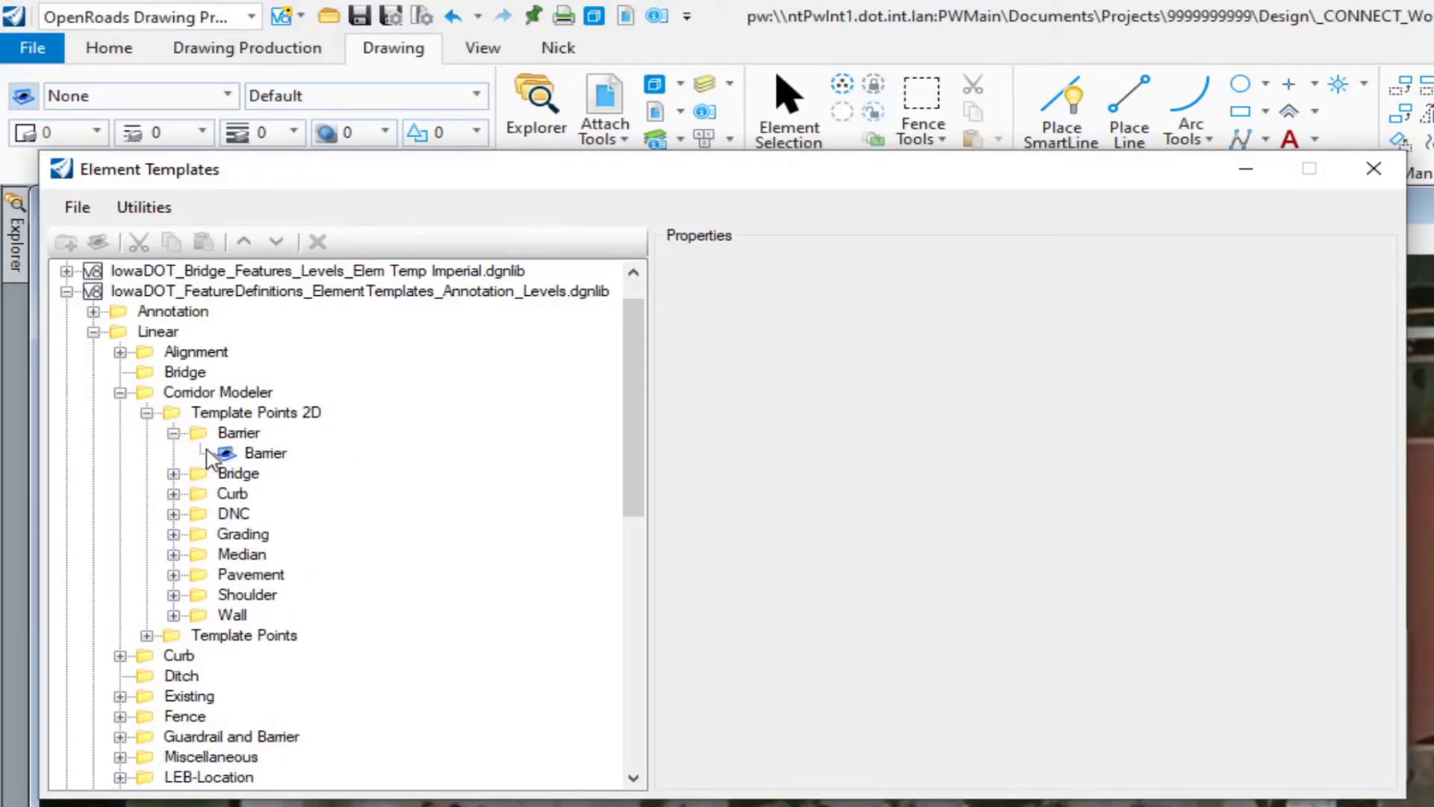
left_click(173, 473)
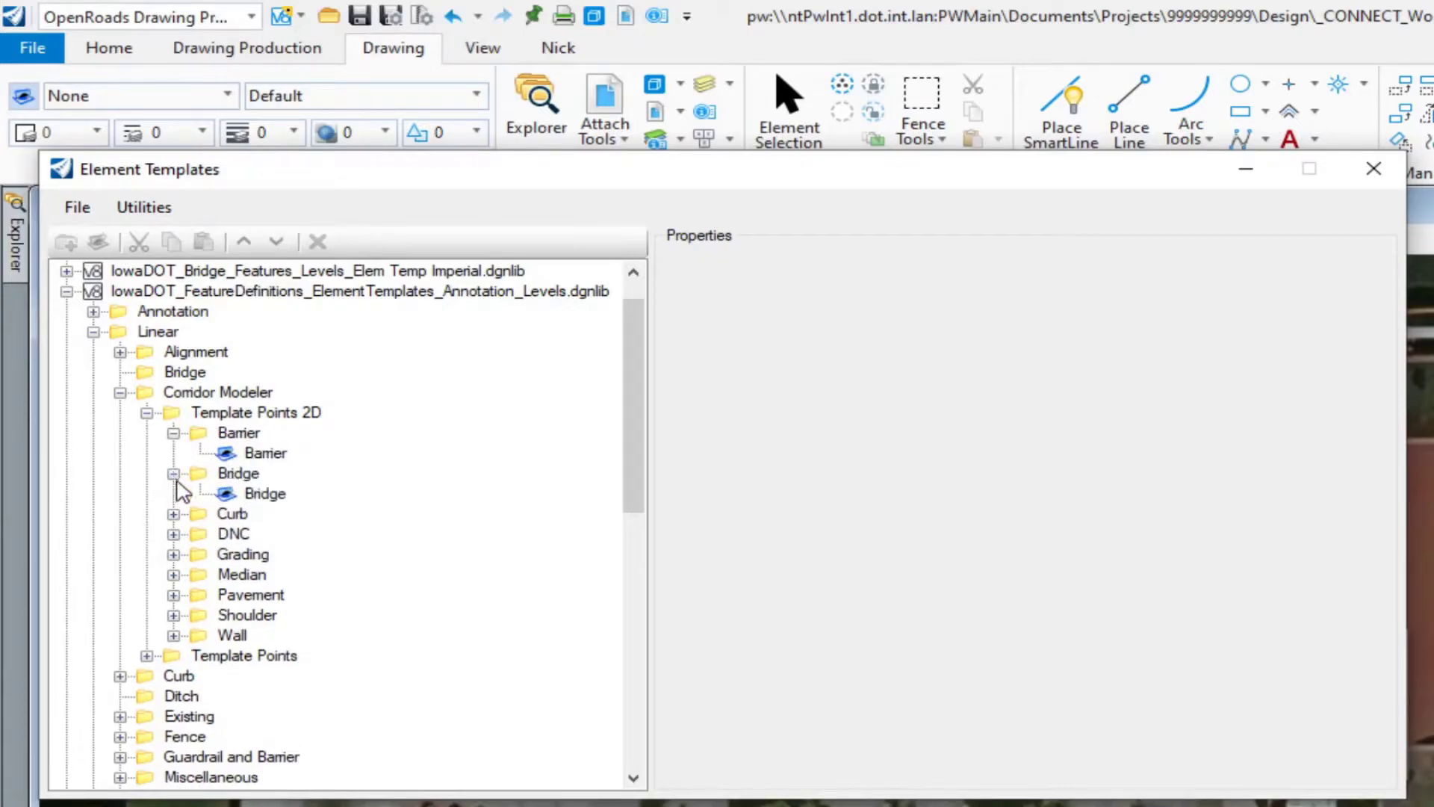
left_click(147, 413)
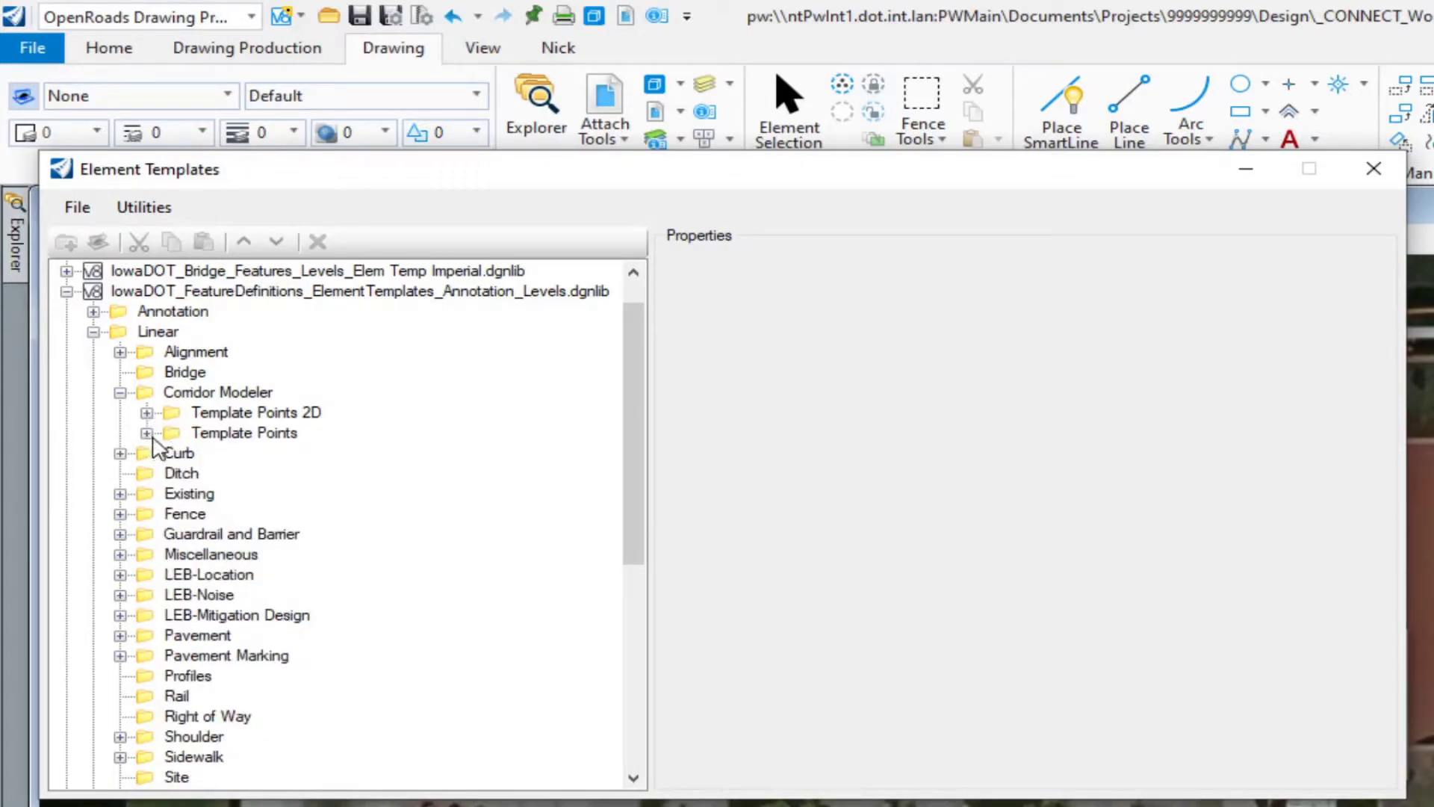
left_click(147, 433)
left_click(173, 453)
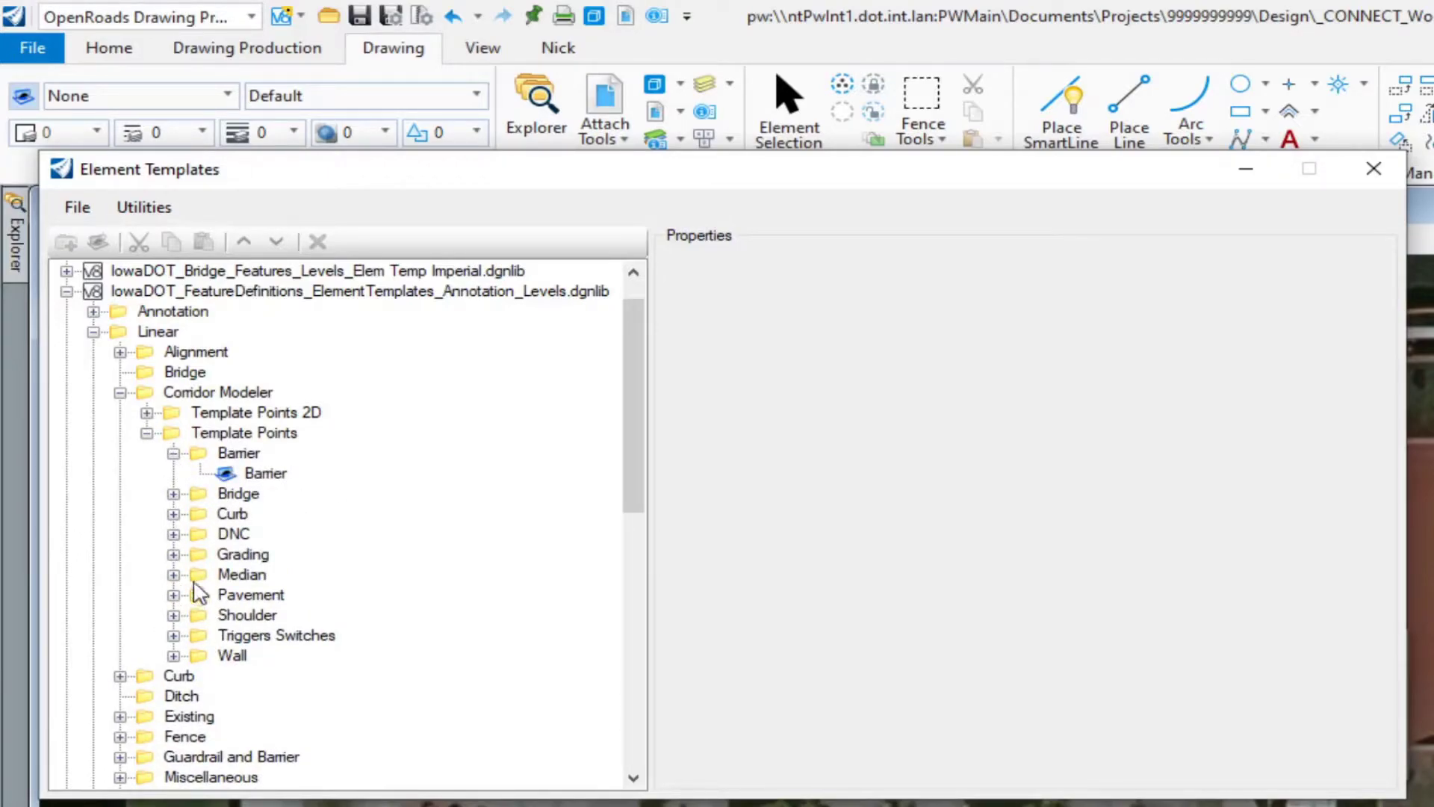
left_click(173, 555)
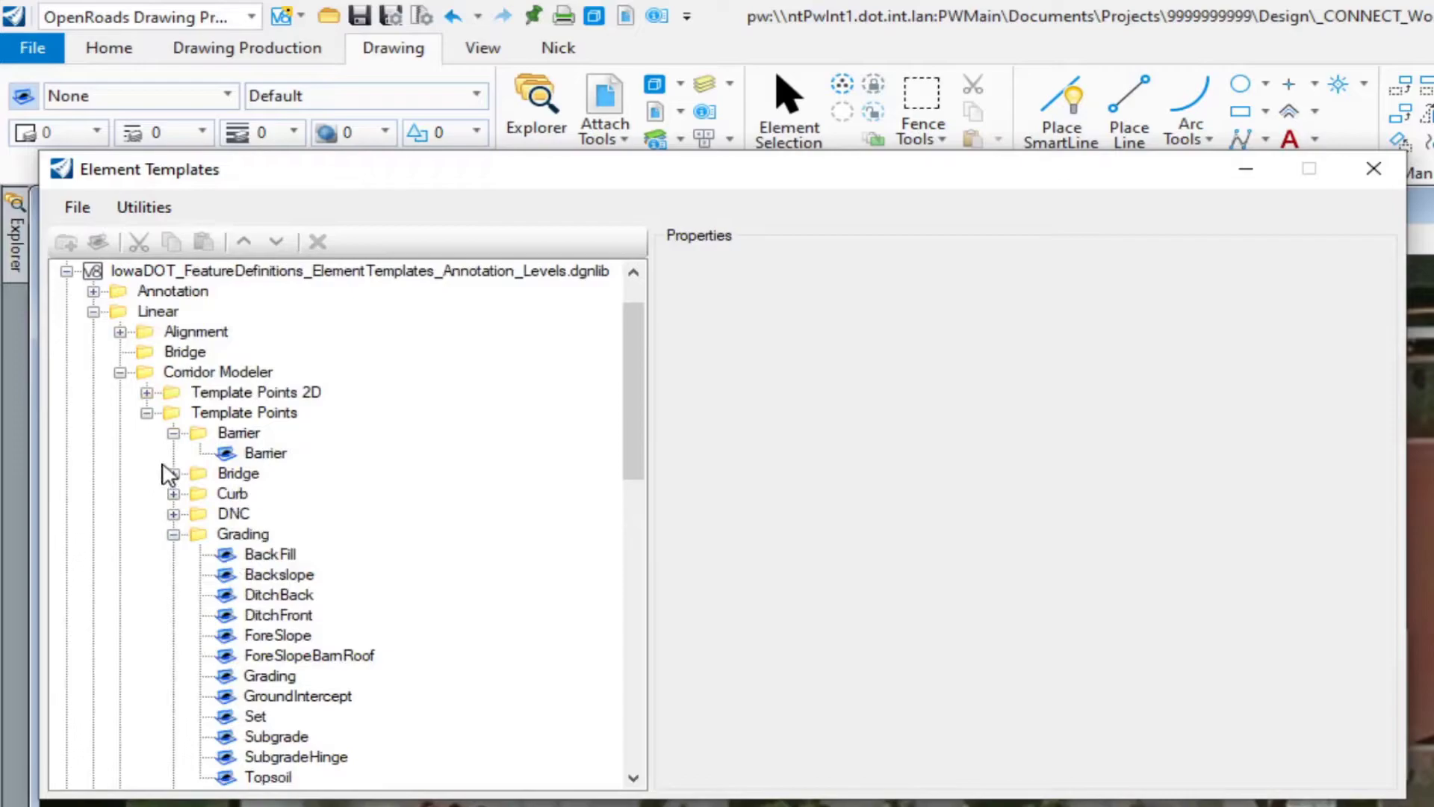
Collapse Corridor Modeler, then briefly expand and collapse the Curb, Existing and Fence folders
left_click(120, 372)
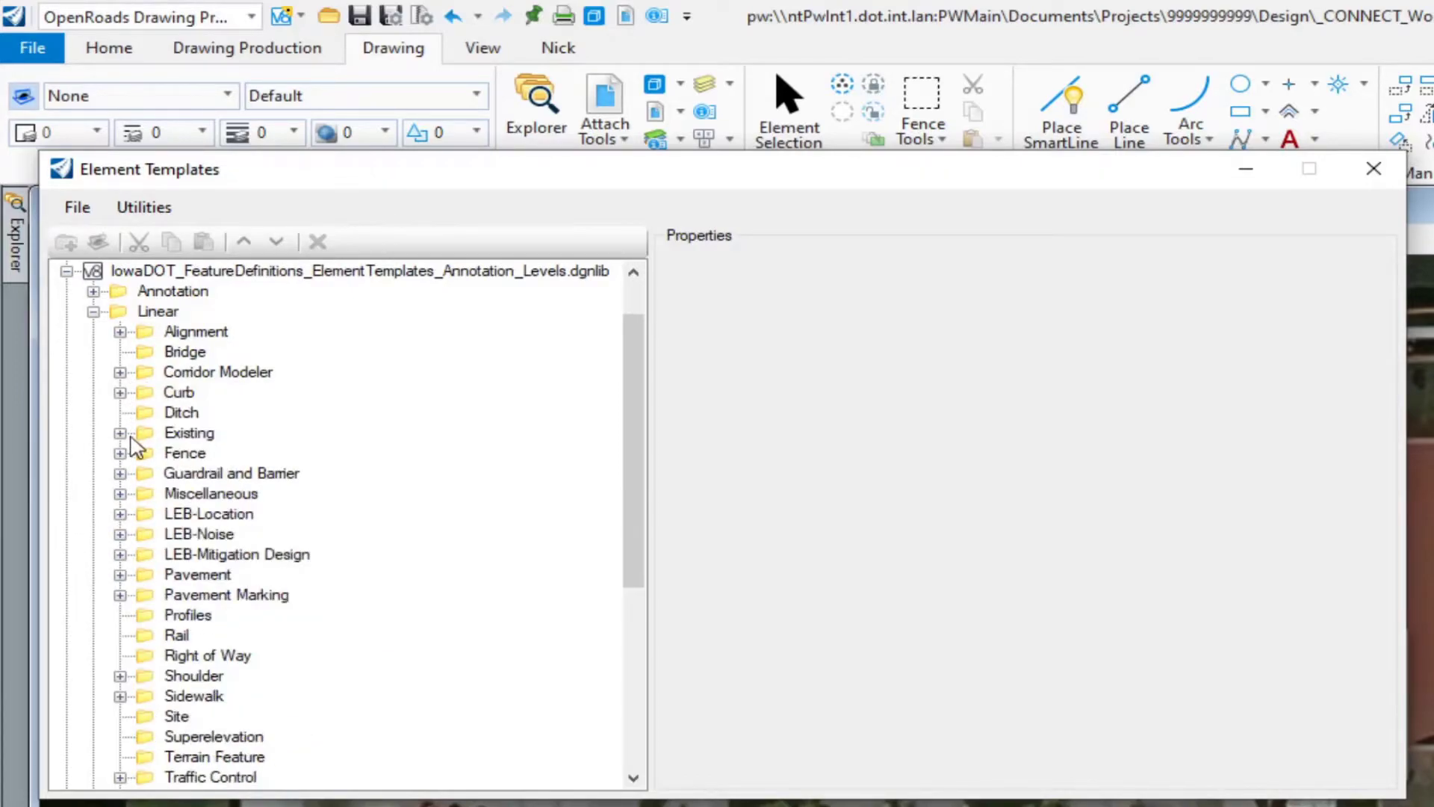
left_click(119, 393)
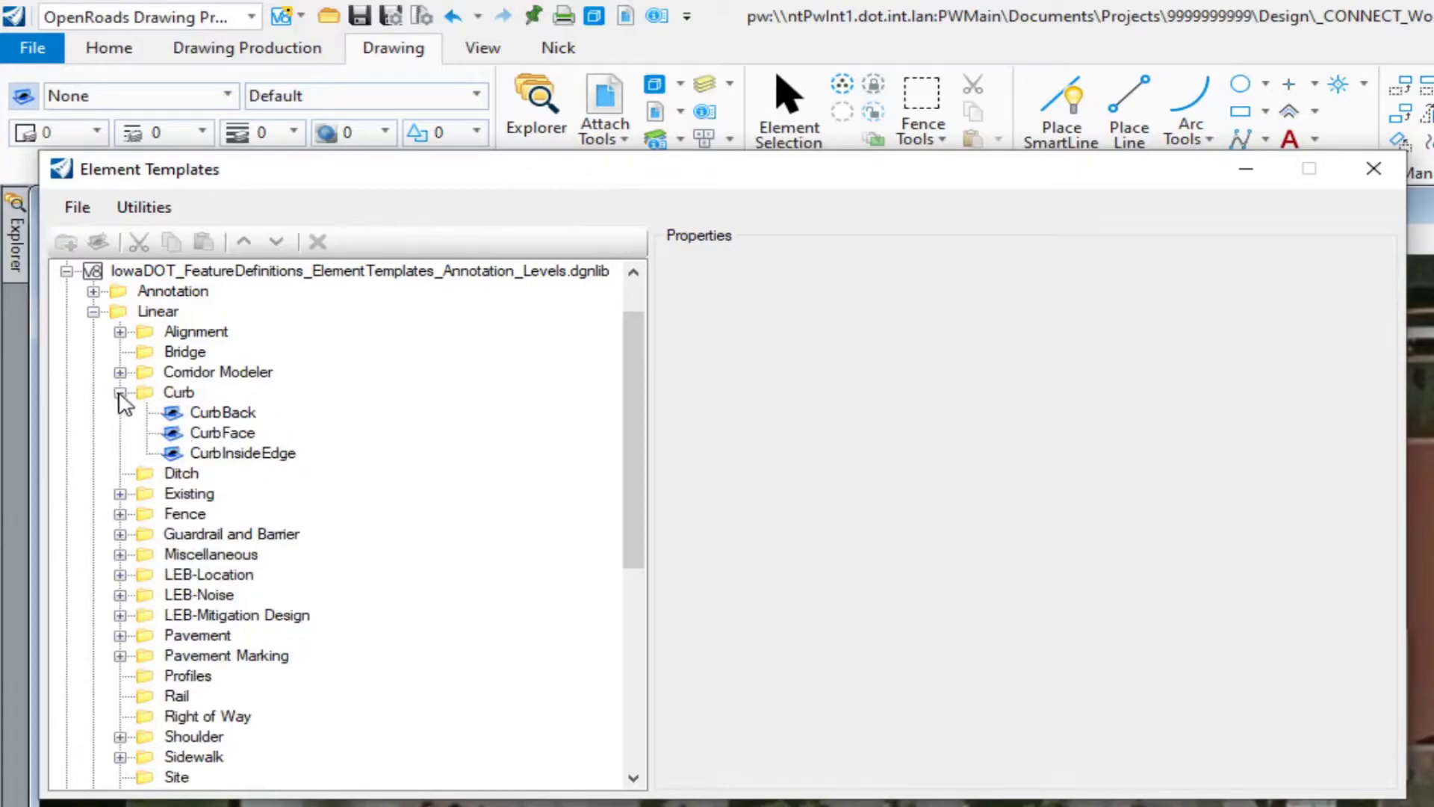
left_click(119, 392)
left_click(119, 433)
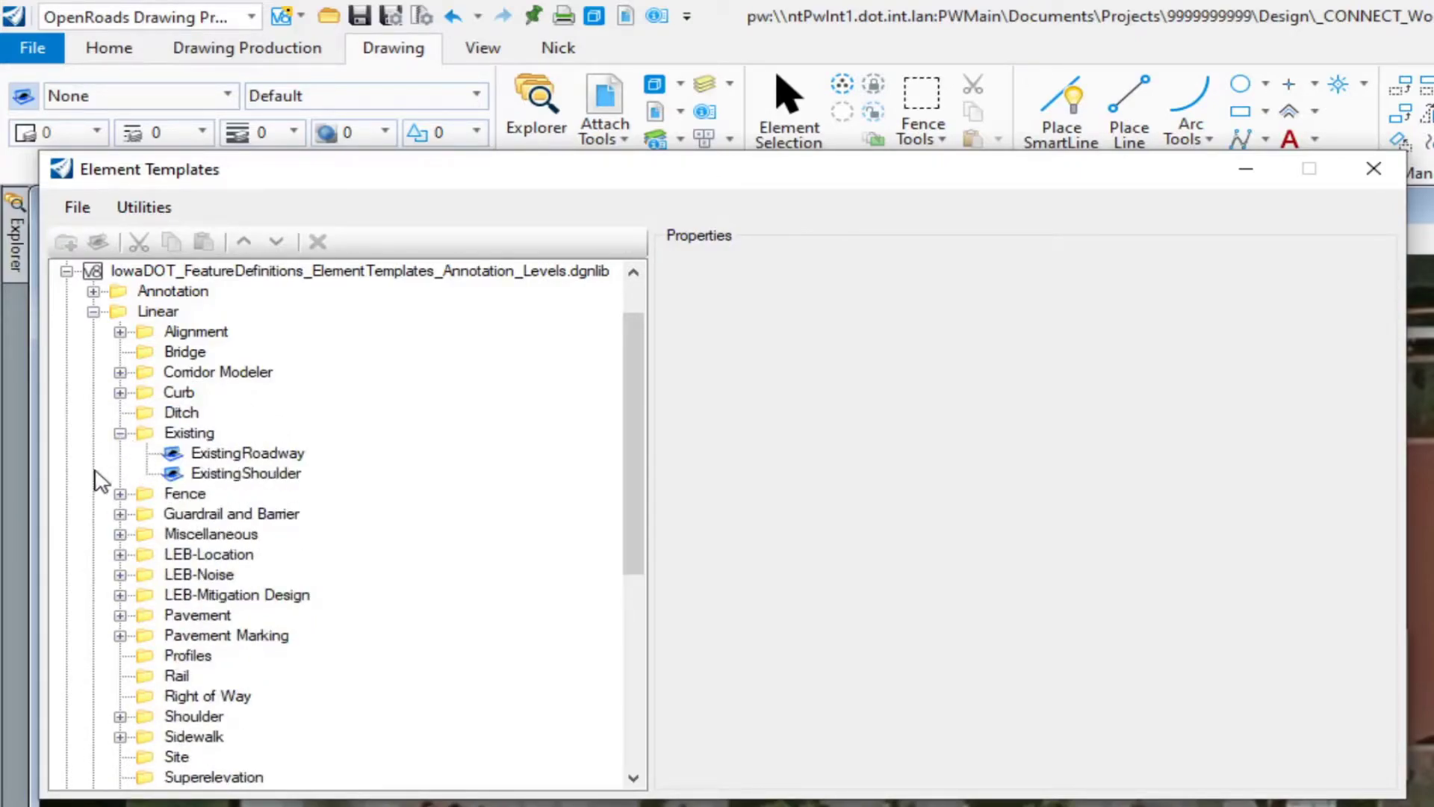
left_click(119, 433)
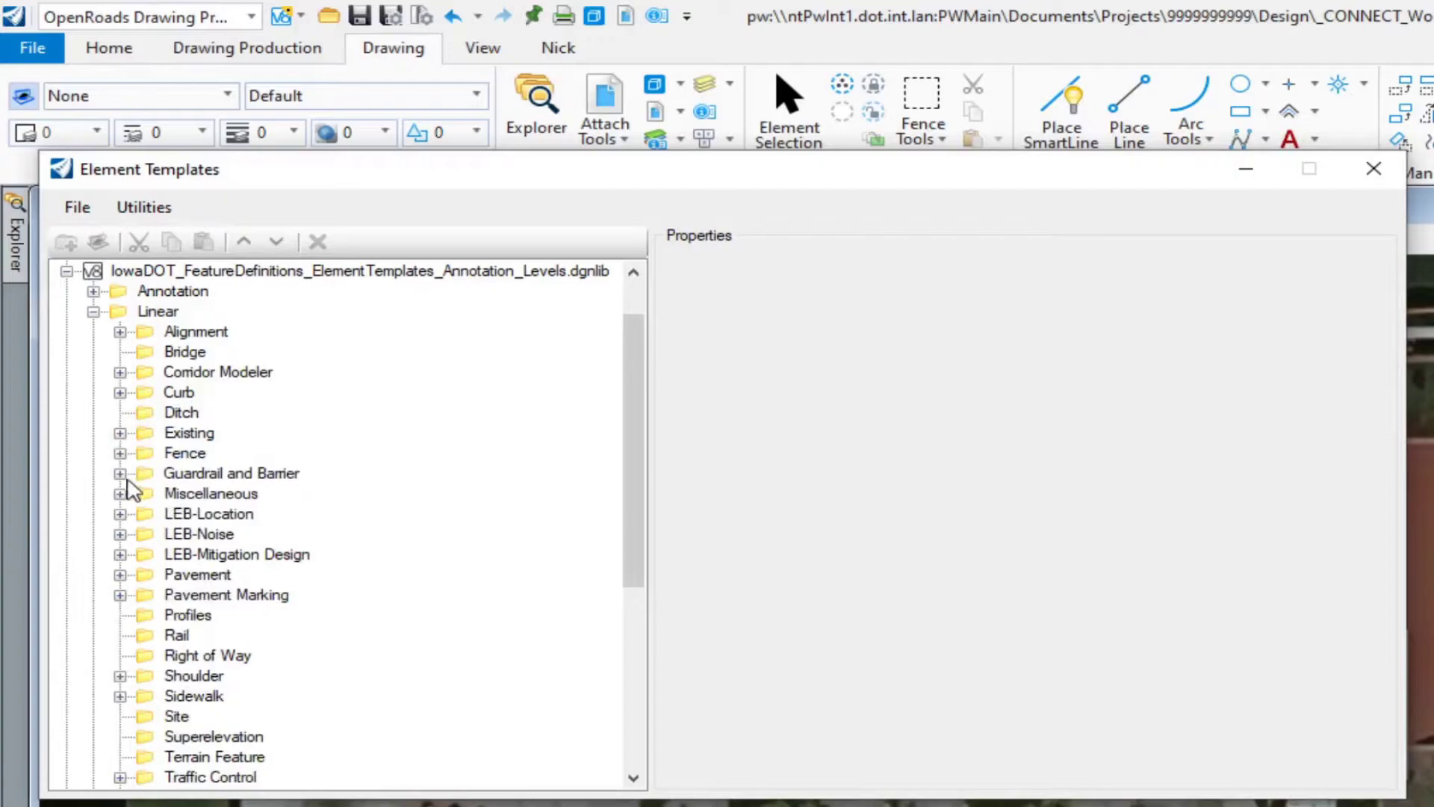
left_click(119, 454)
left_click(119, 453)
left_click_drag(628, 403, 632, 448)
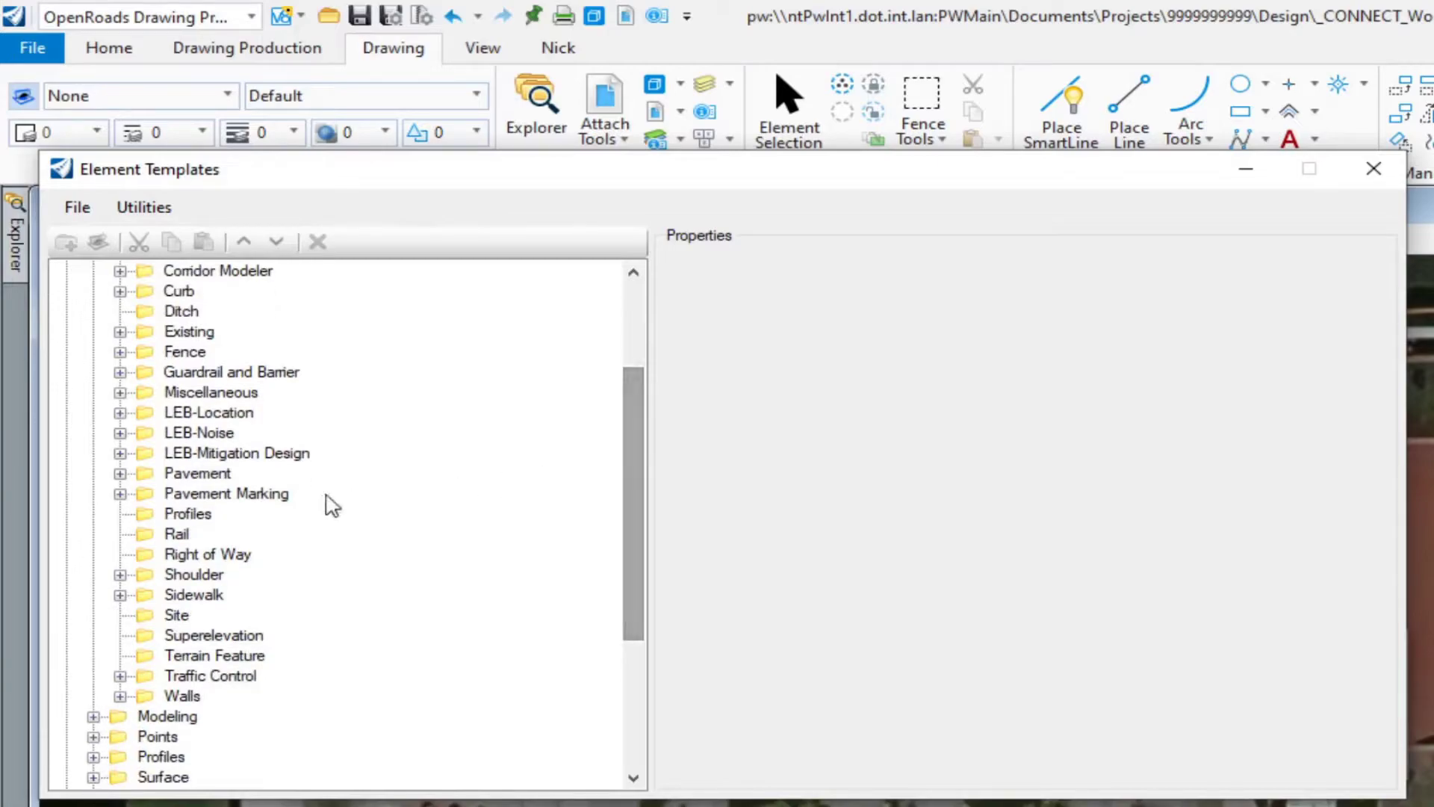
Expand Pavement and activate the EdgePavement, then Jointing, element templates
left_click(119, 473)
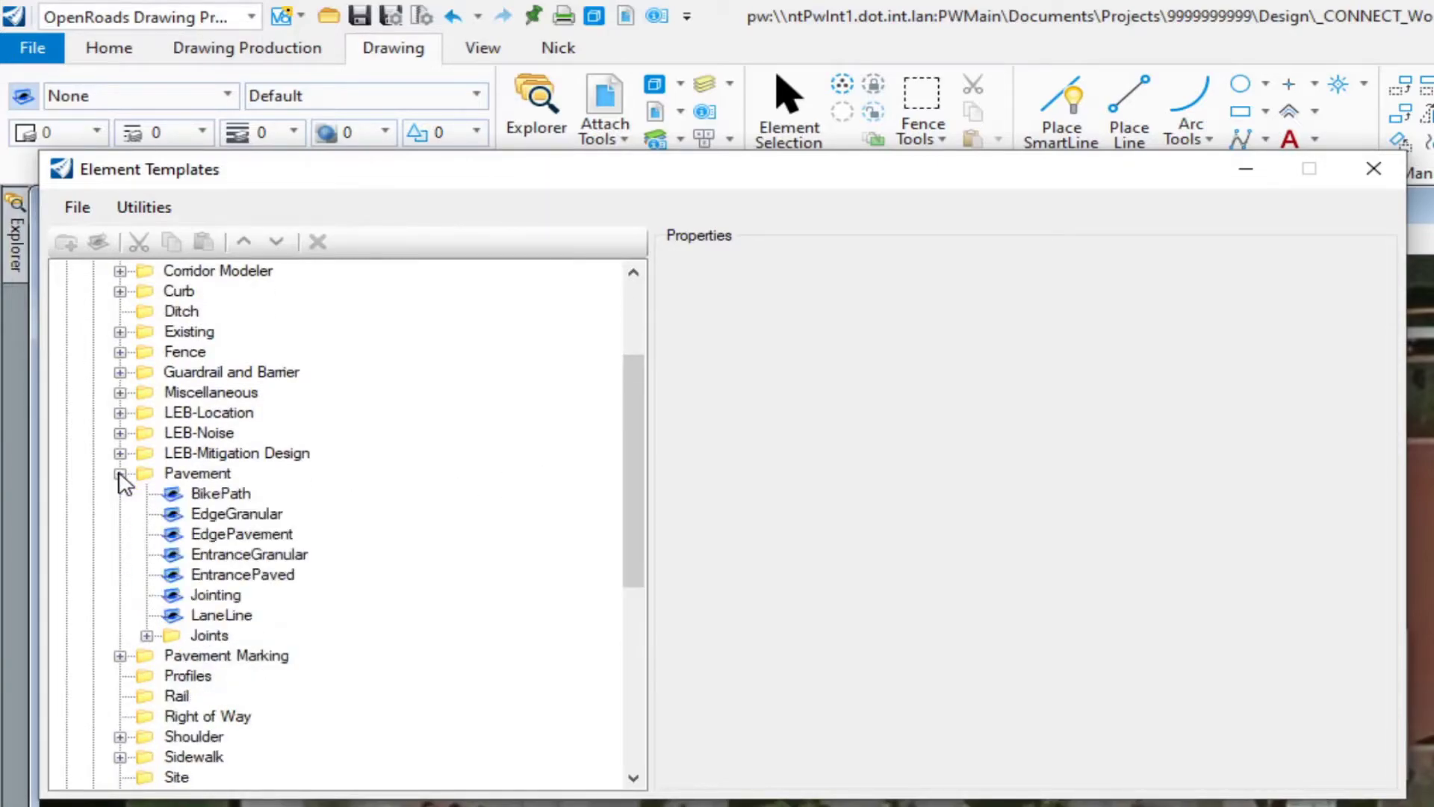
left_click(254, 537)
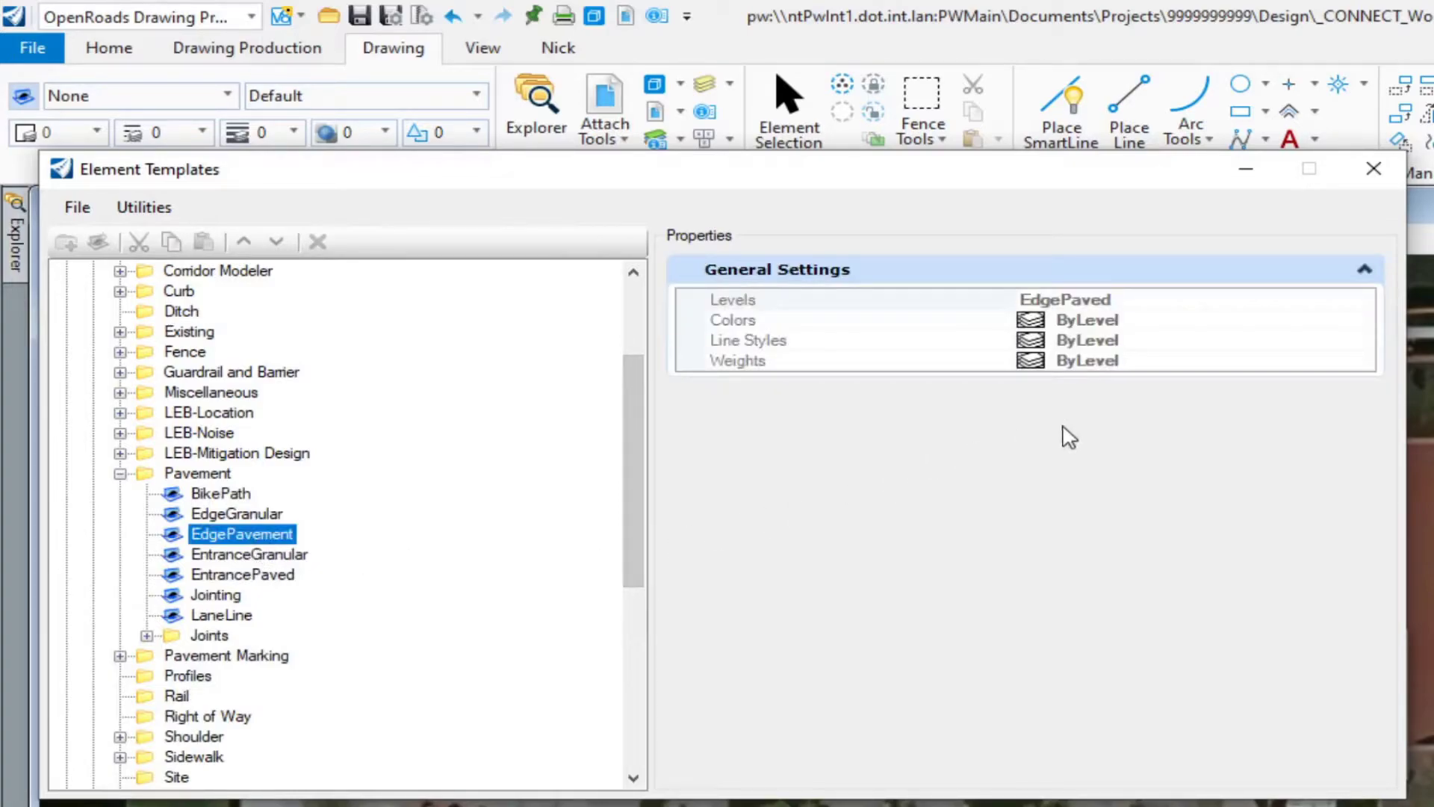
double_click(251, 539)
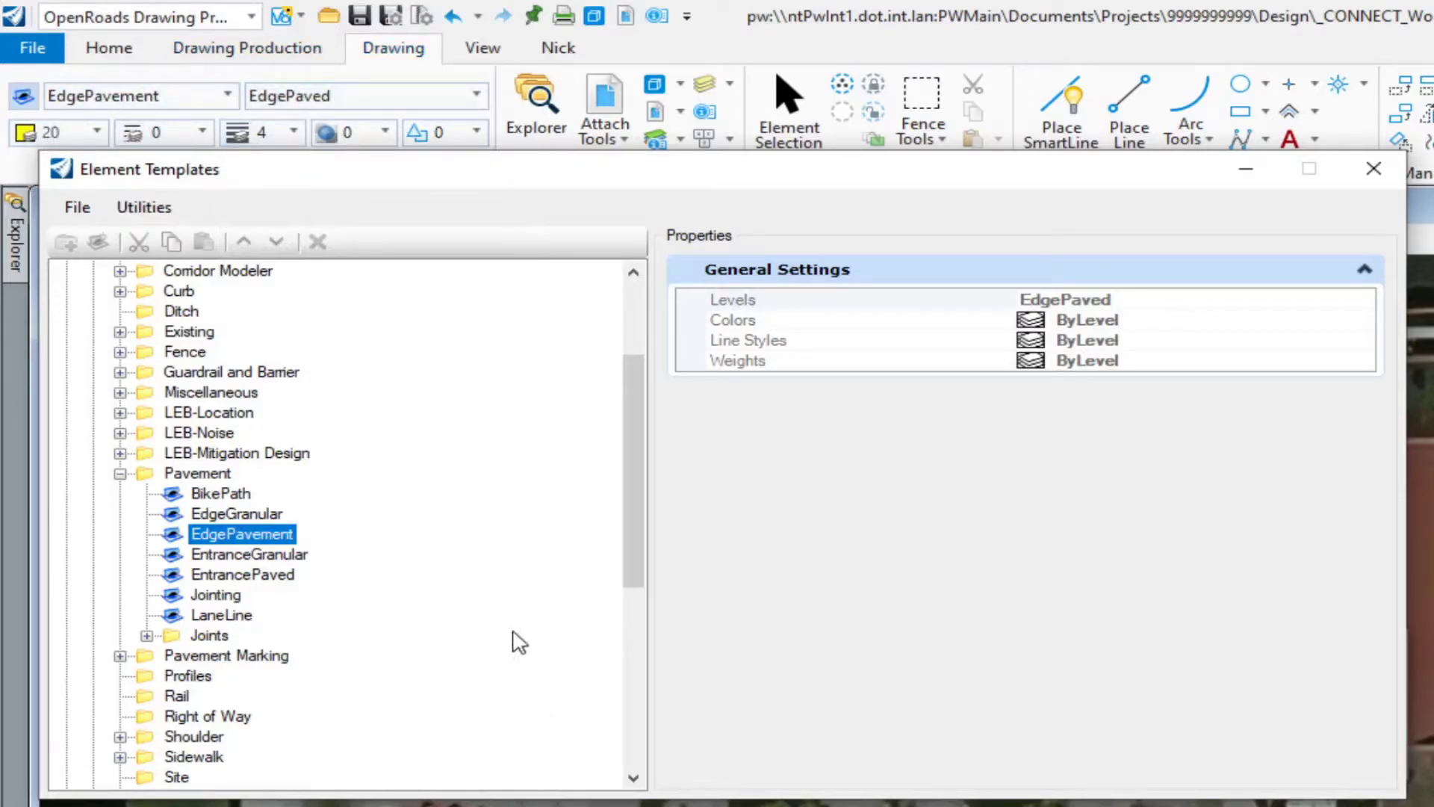
left_click(218, 596)
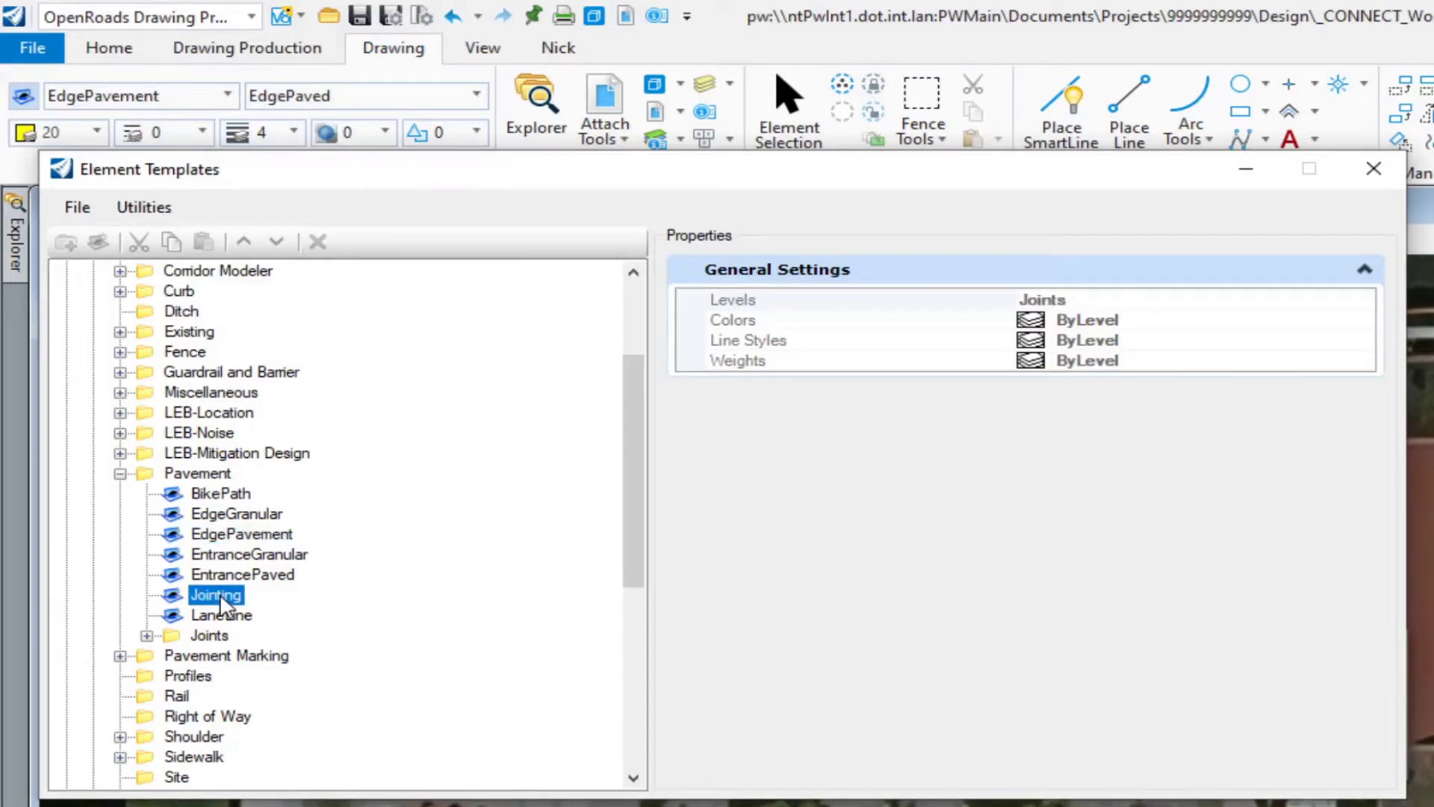
Compare the HT, ES, L-1 and C joint template colours, then collapse Pavement
left_click(146, 635)
left_click_drag(638, 496, 640, 531)
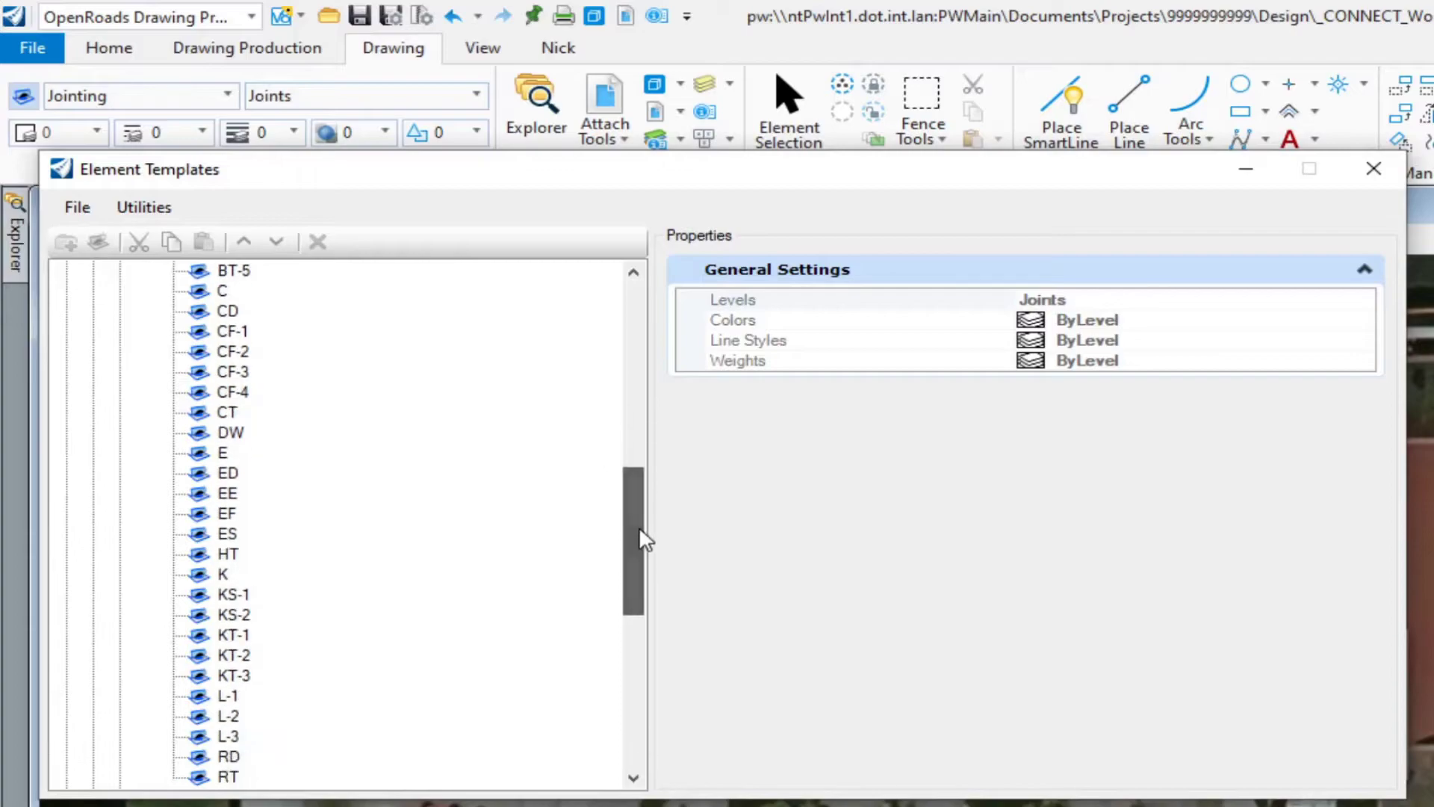
left_click(228, 554)
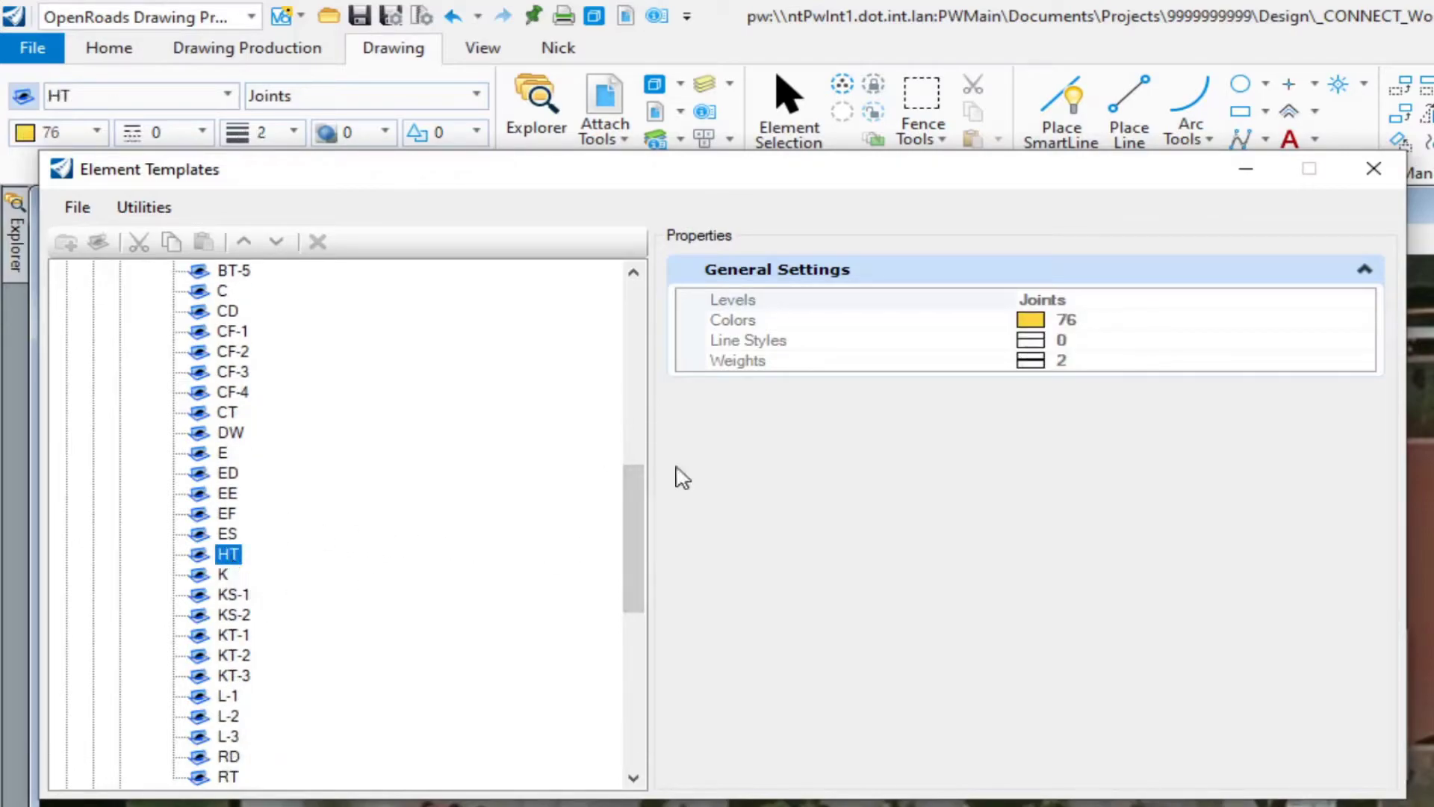
left_click(202, 539)
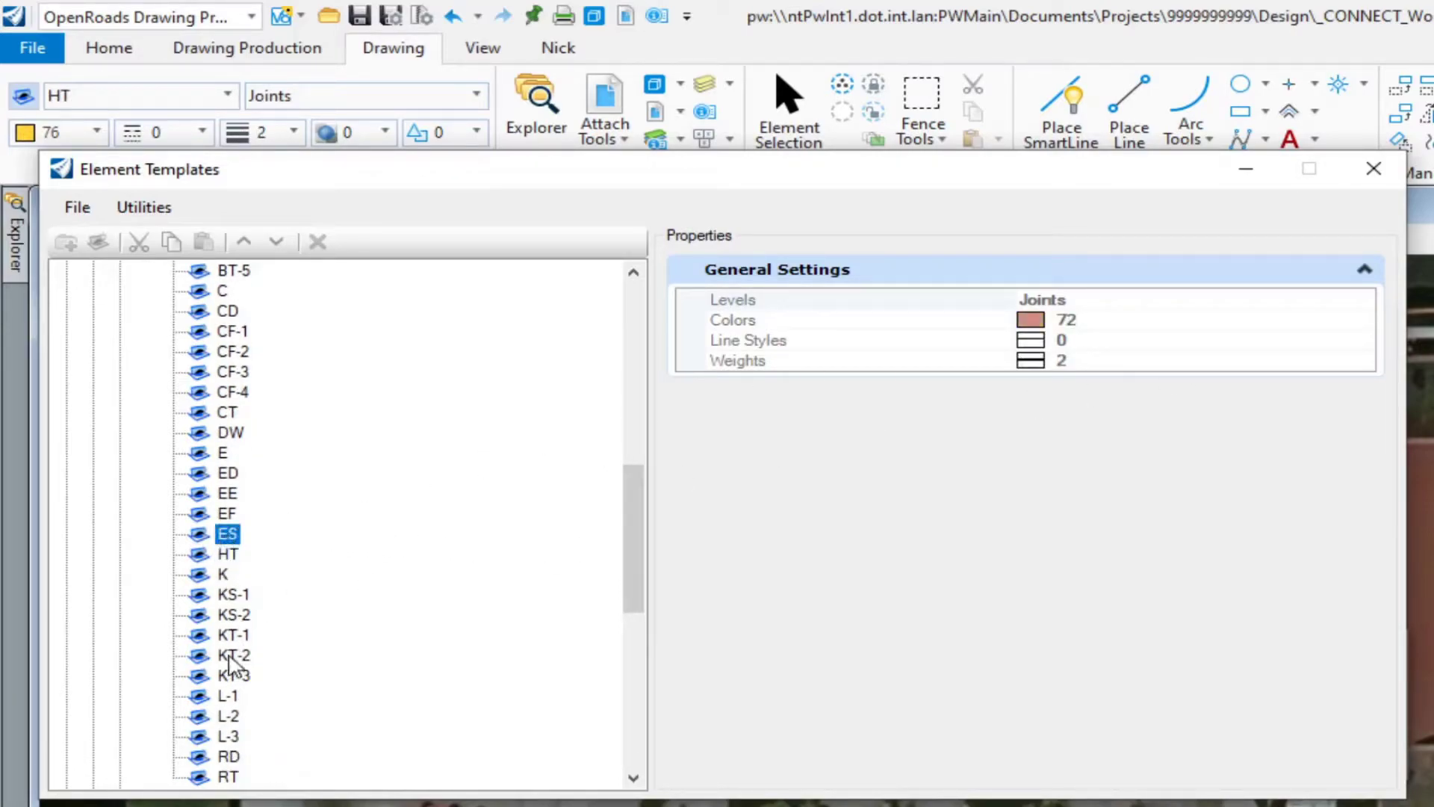
left_click(229, 698)
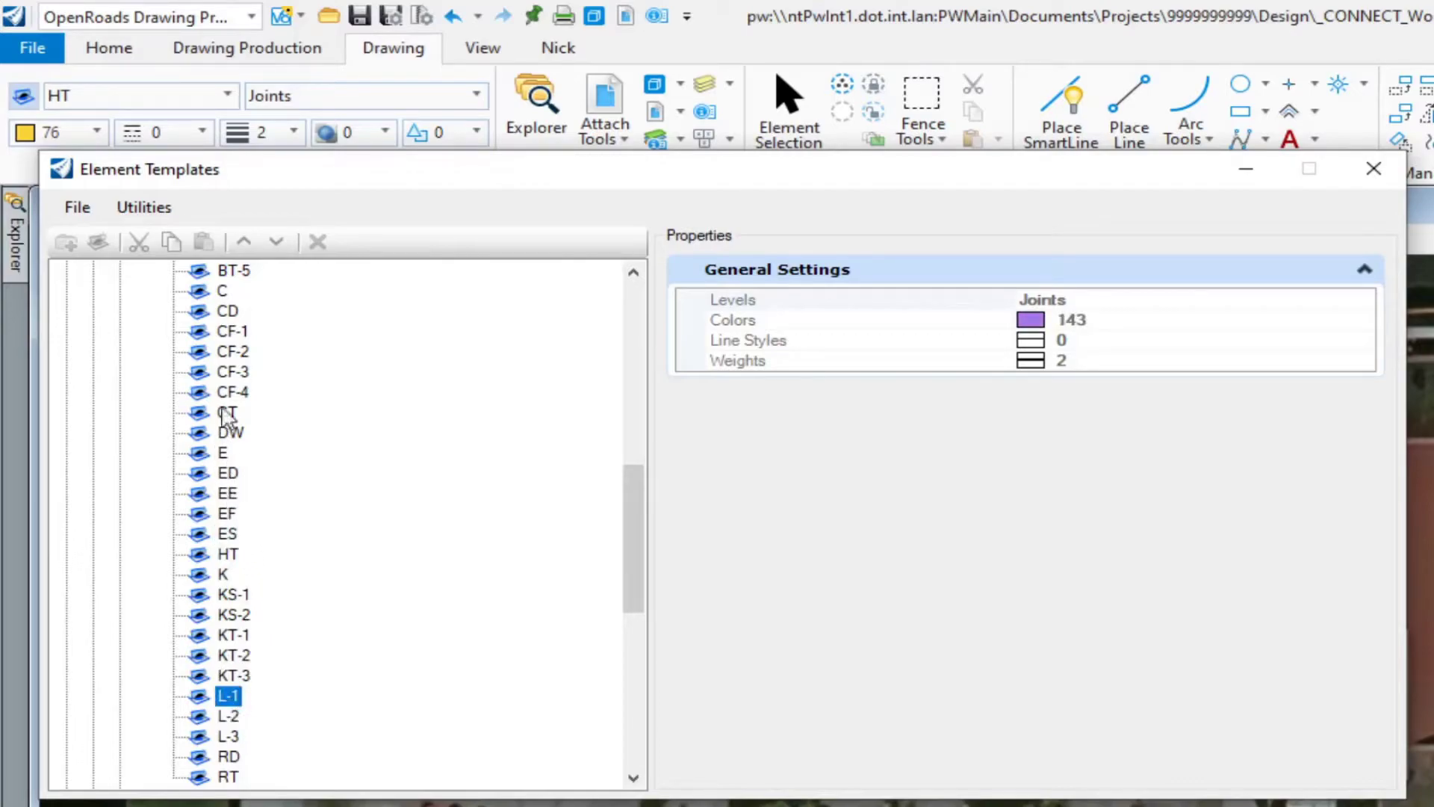
left_click(223, 292)
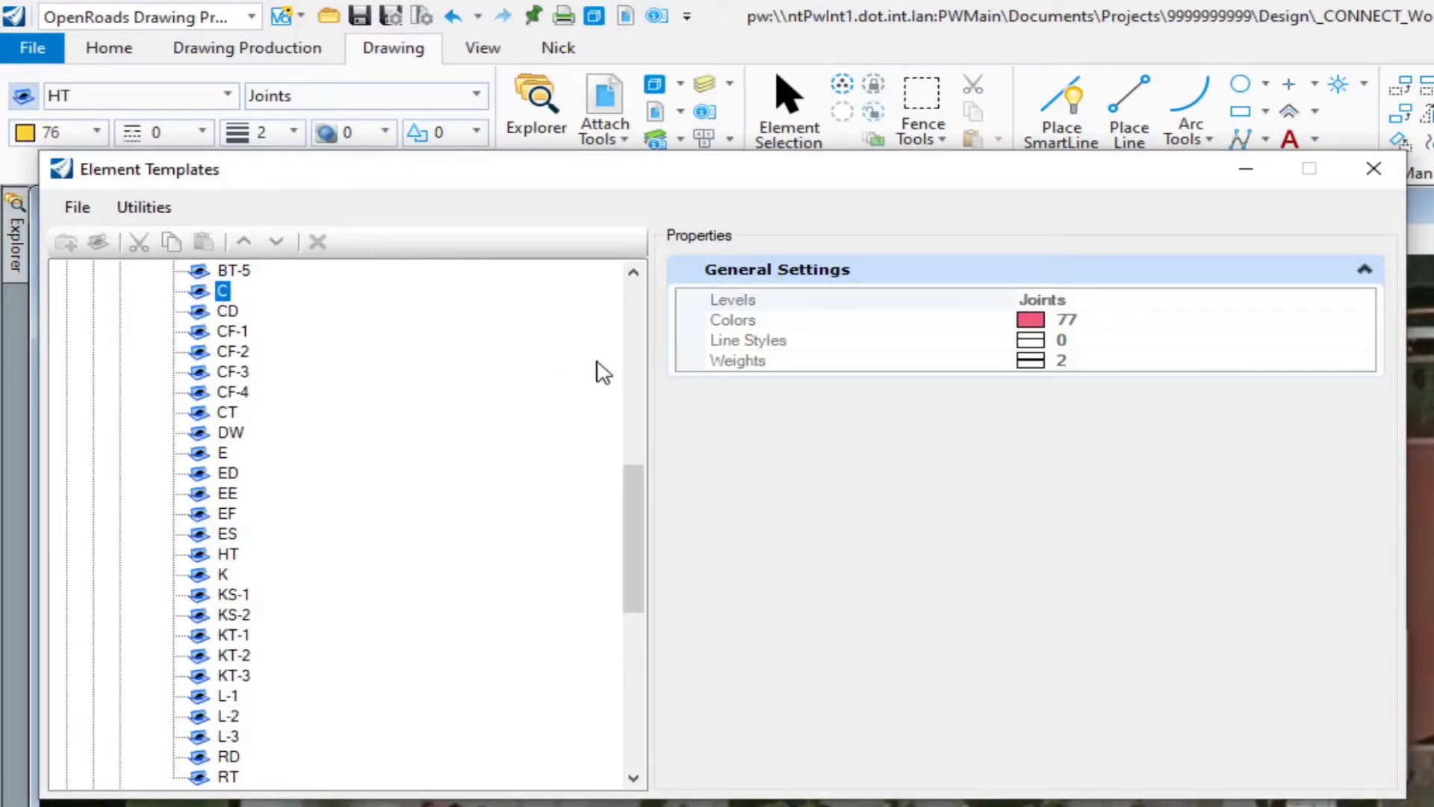
scroll(621, 490, "up", 5)
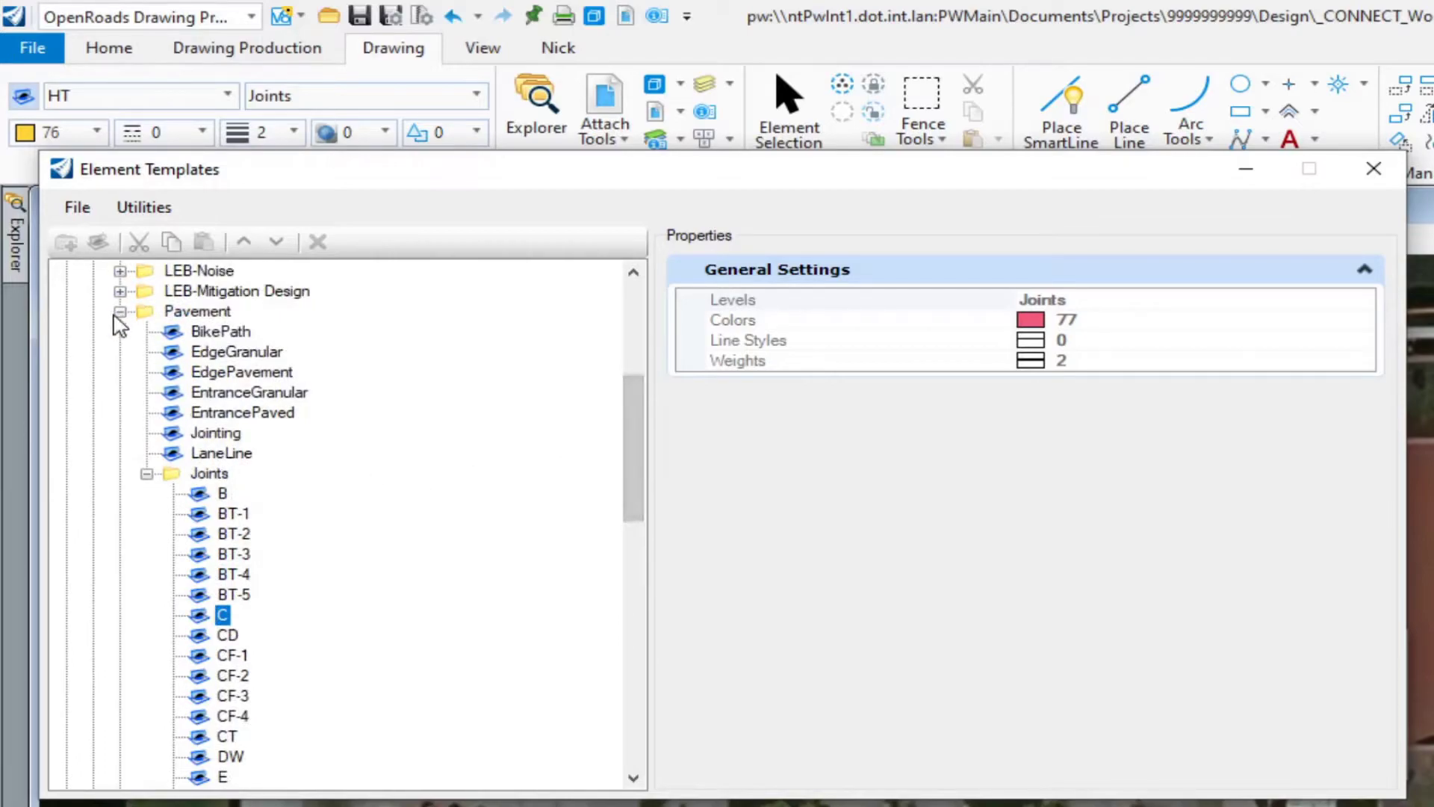
left_click(120, 311)
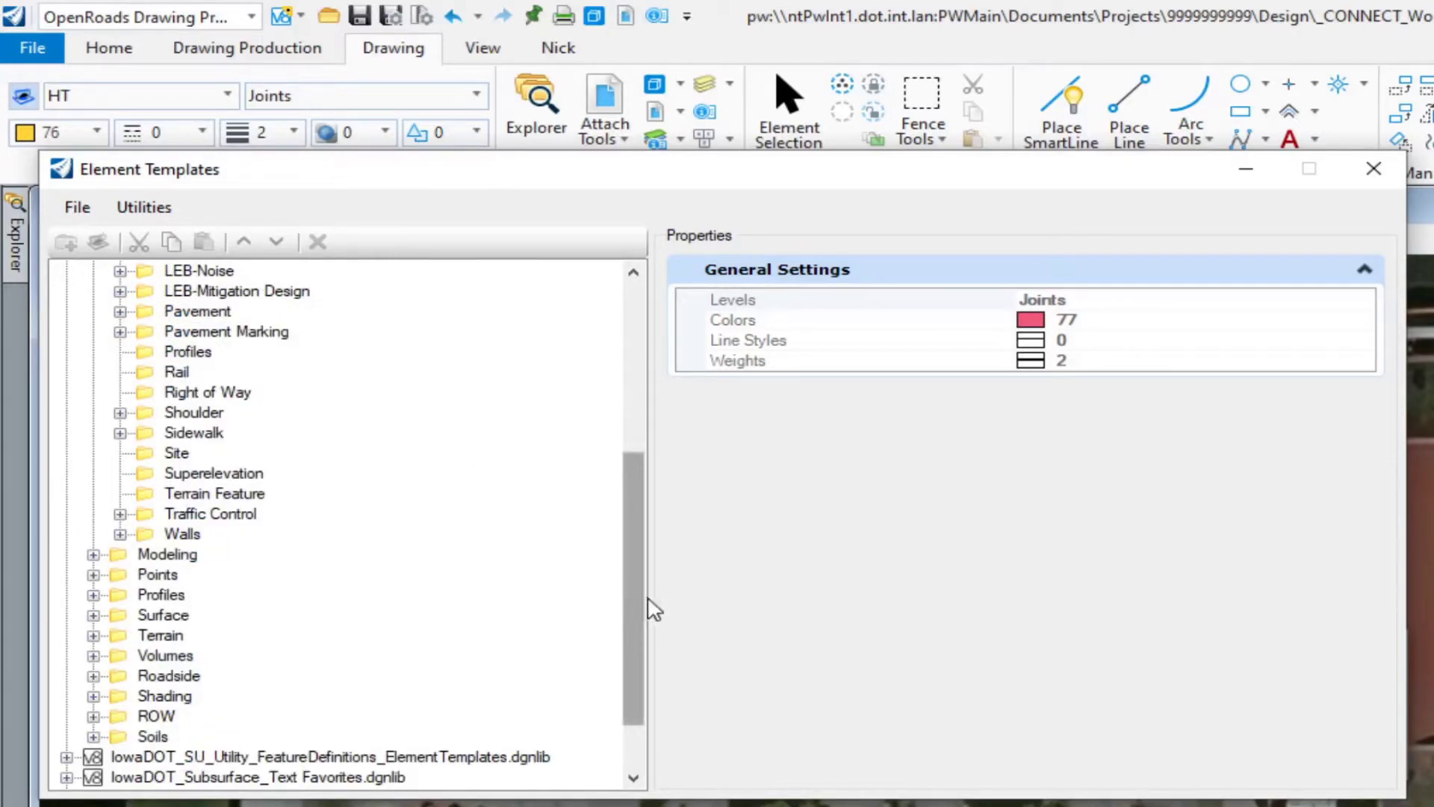
left_click_drag(634, 592, 663, 410)
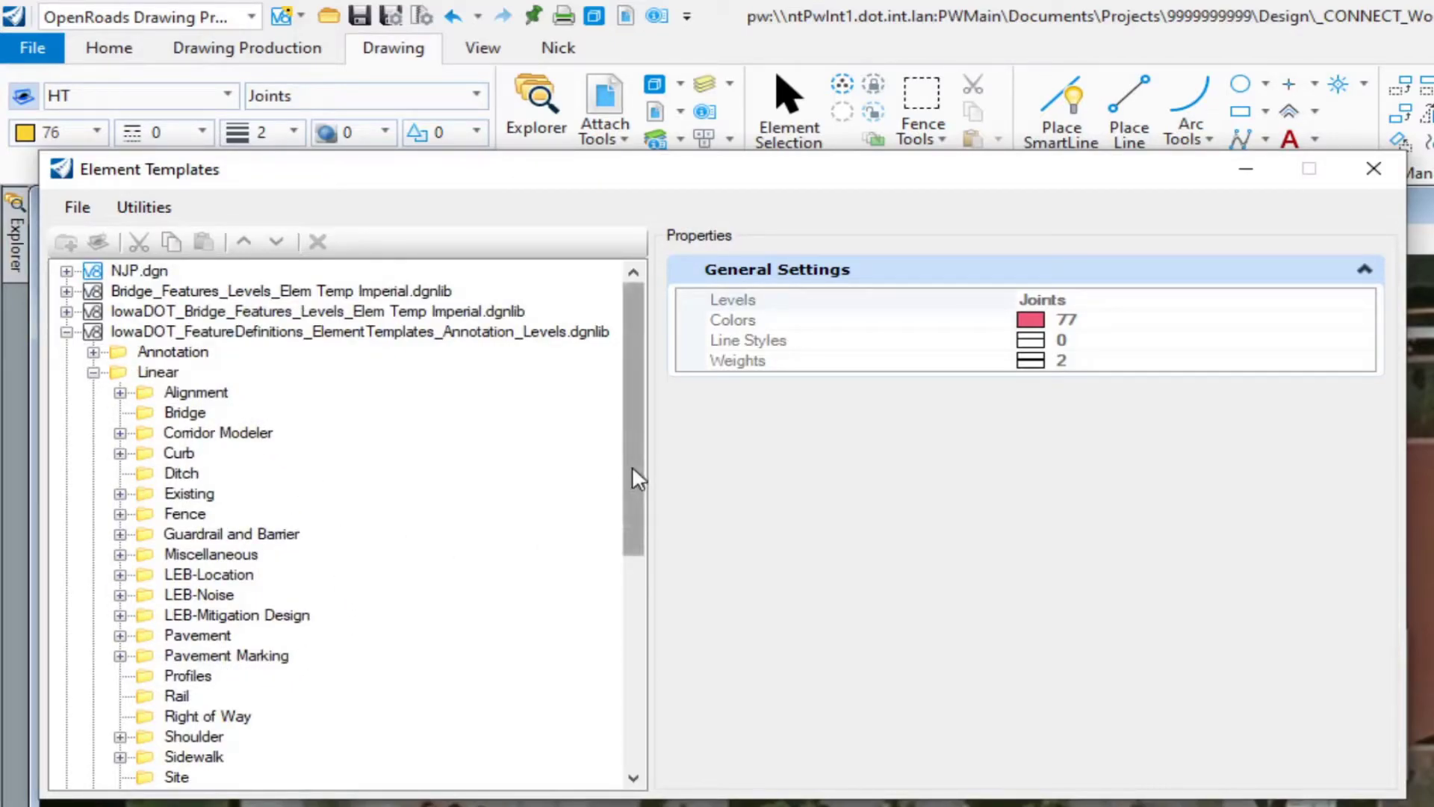
Collapse Linear, glance at Modeling, and select the Points > Soils Dig template
scroll(632, 478, "down", 1)
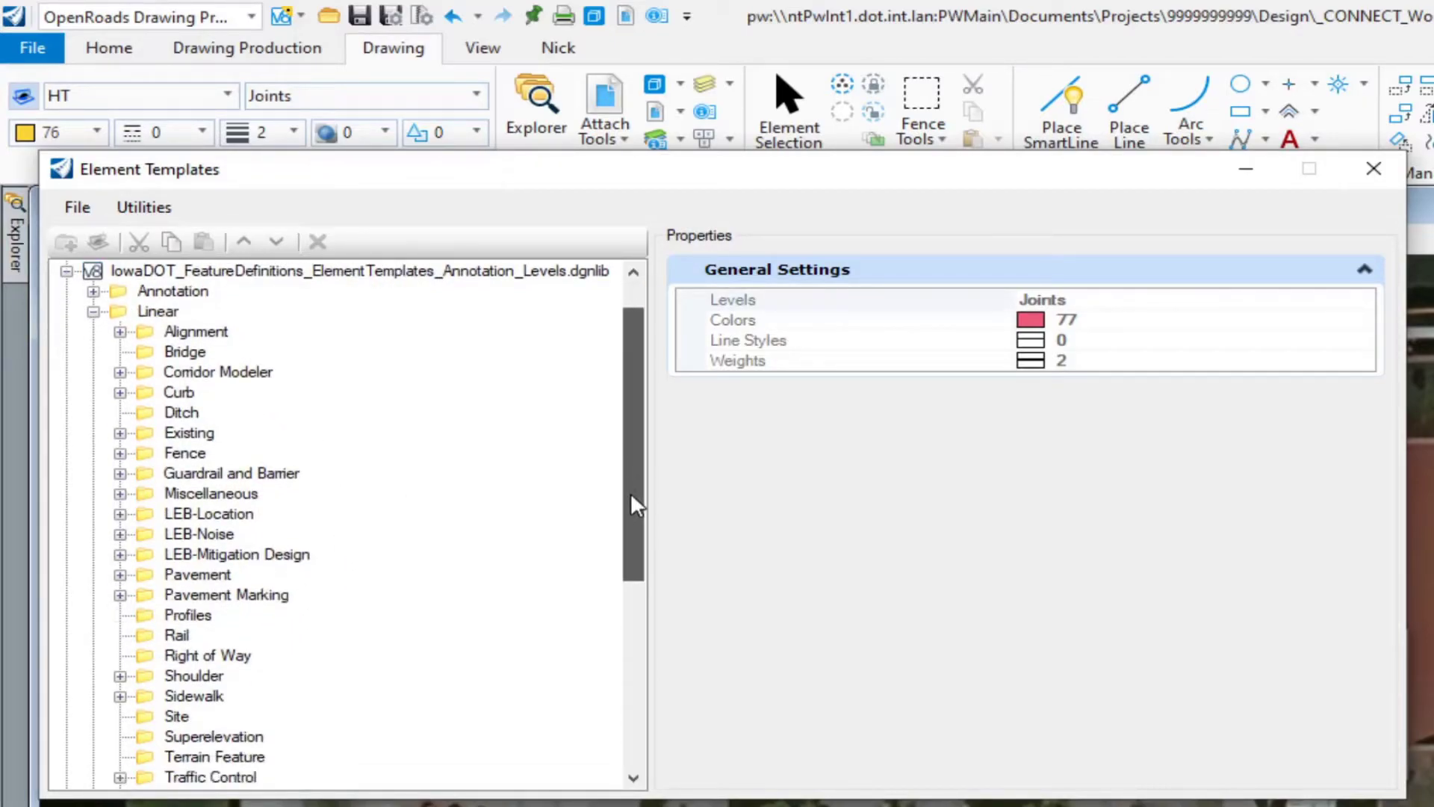
left_click(93, 312)
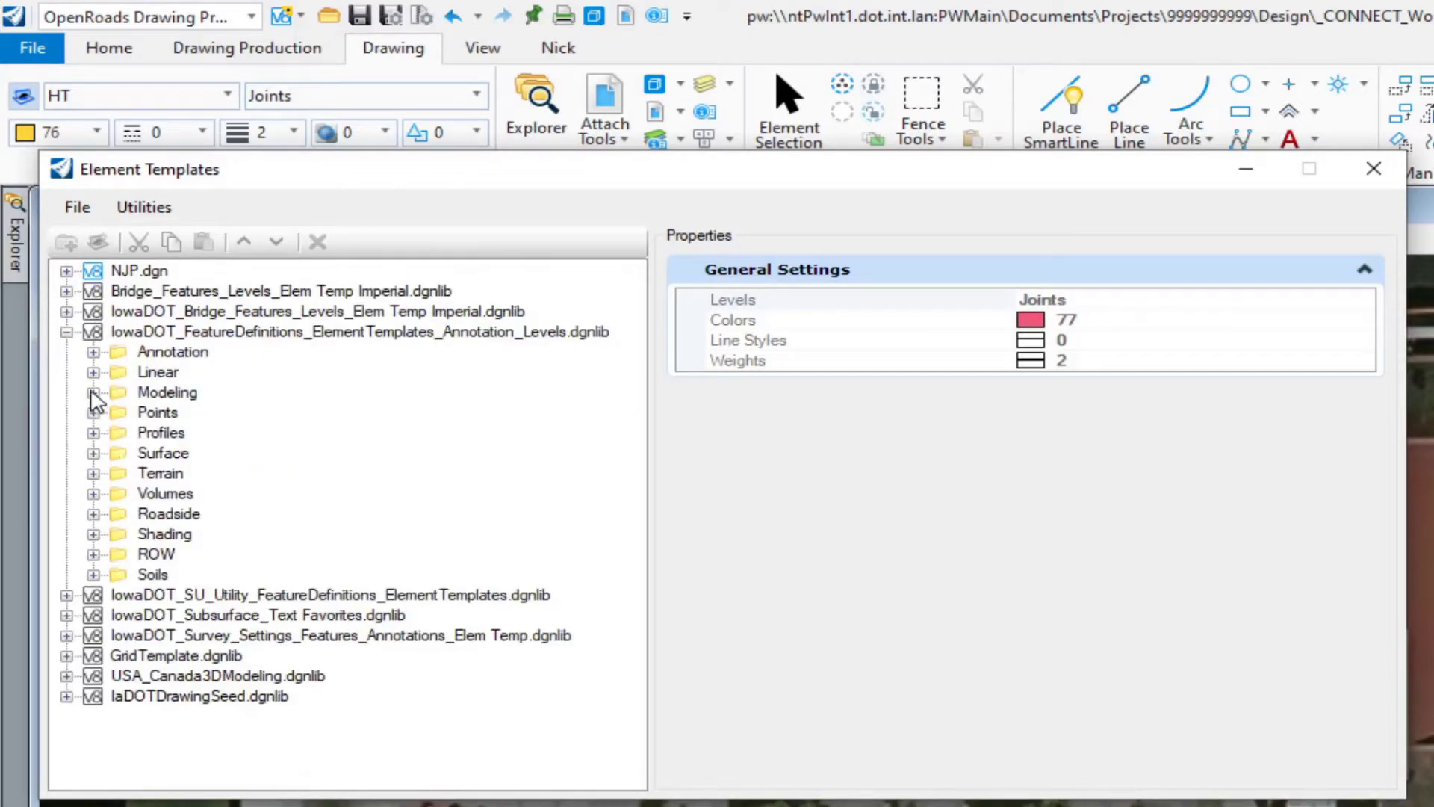
left_click(93, 392)
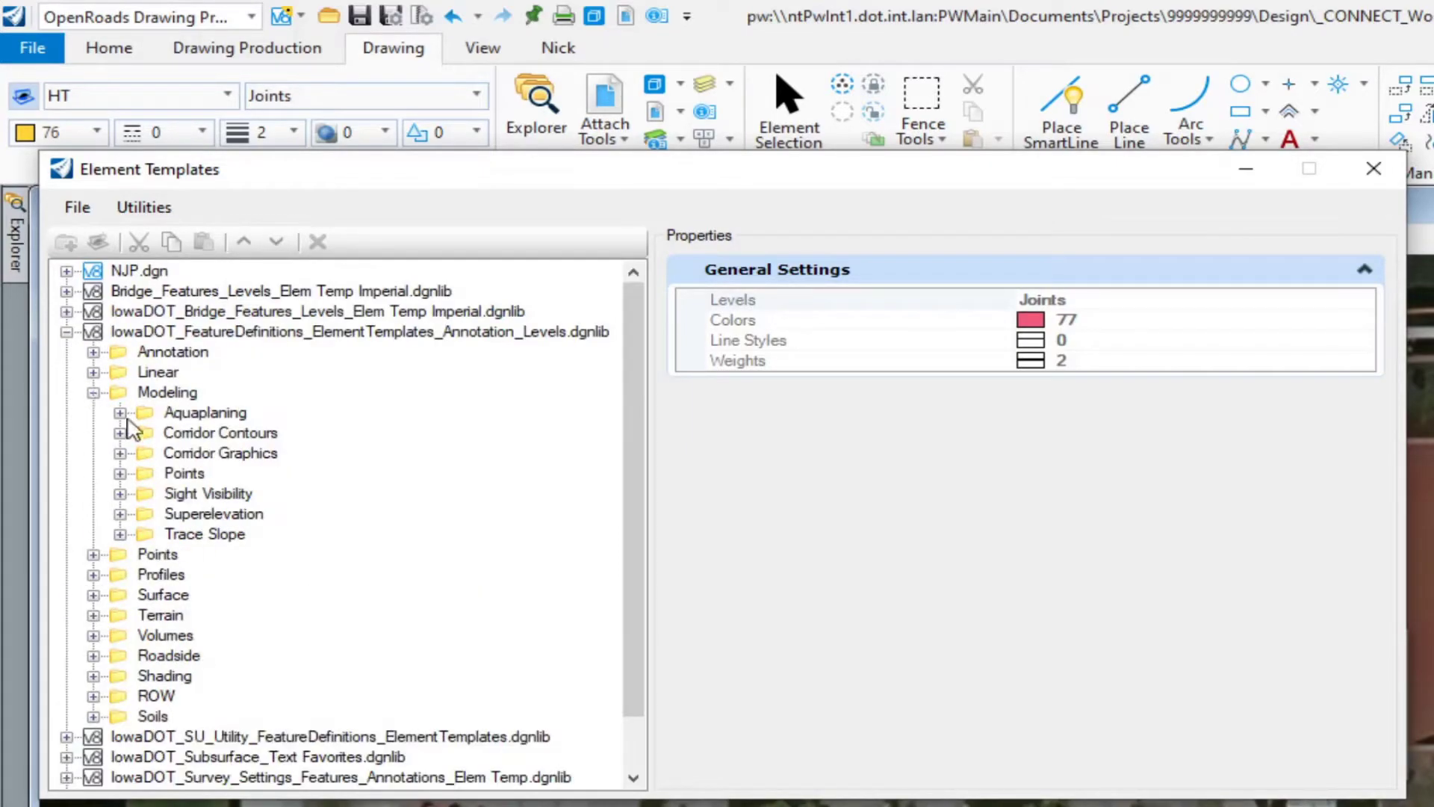
scroll(632, 458, "down", 1)
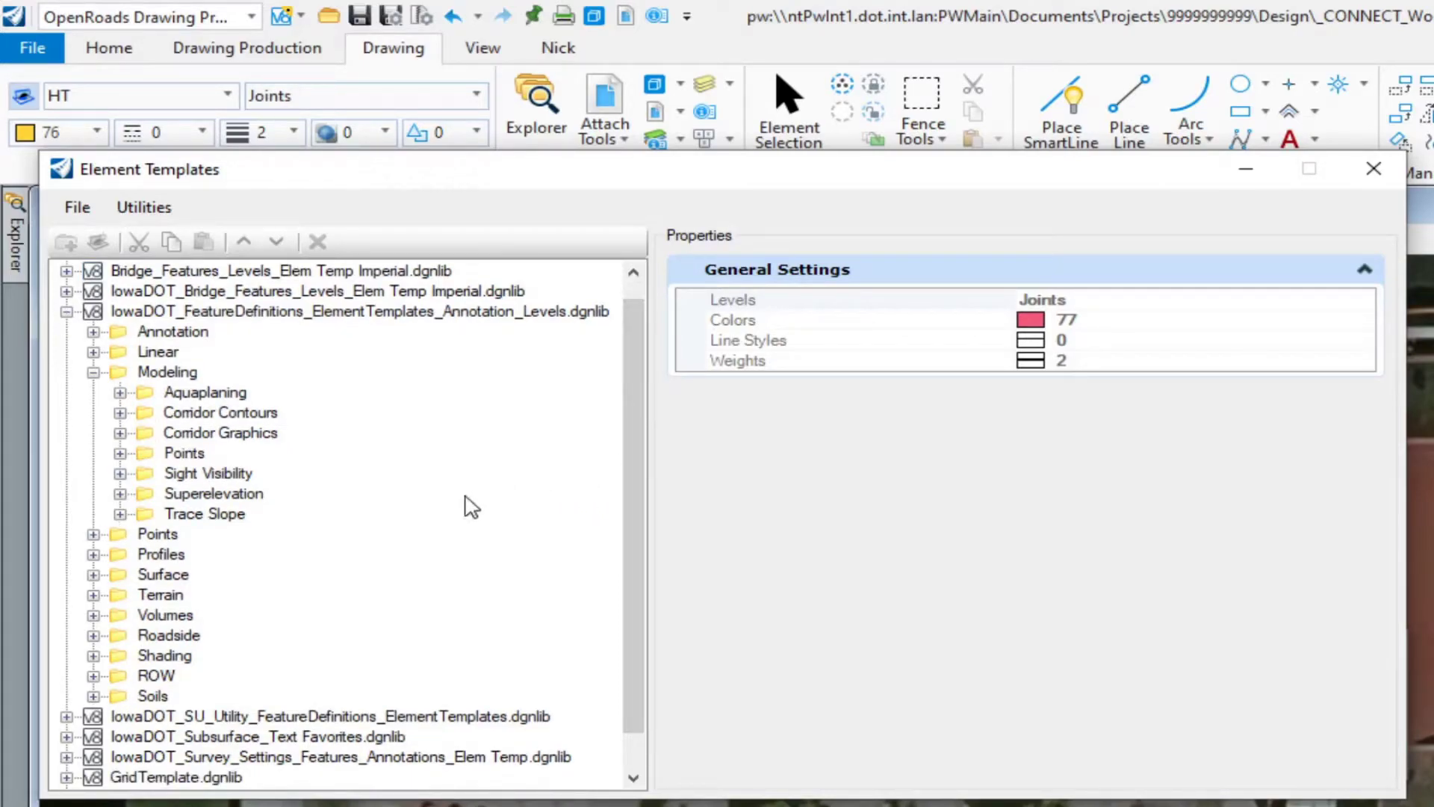
left_click(93, 372)
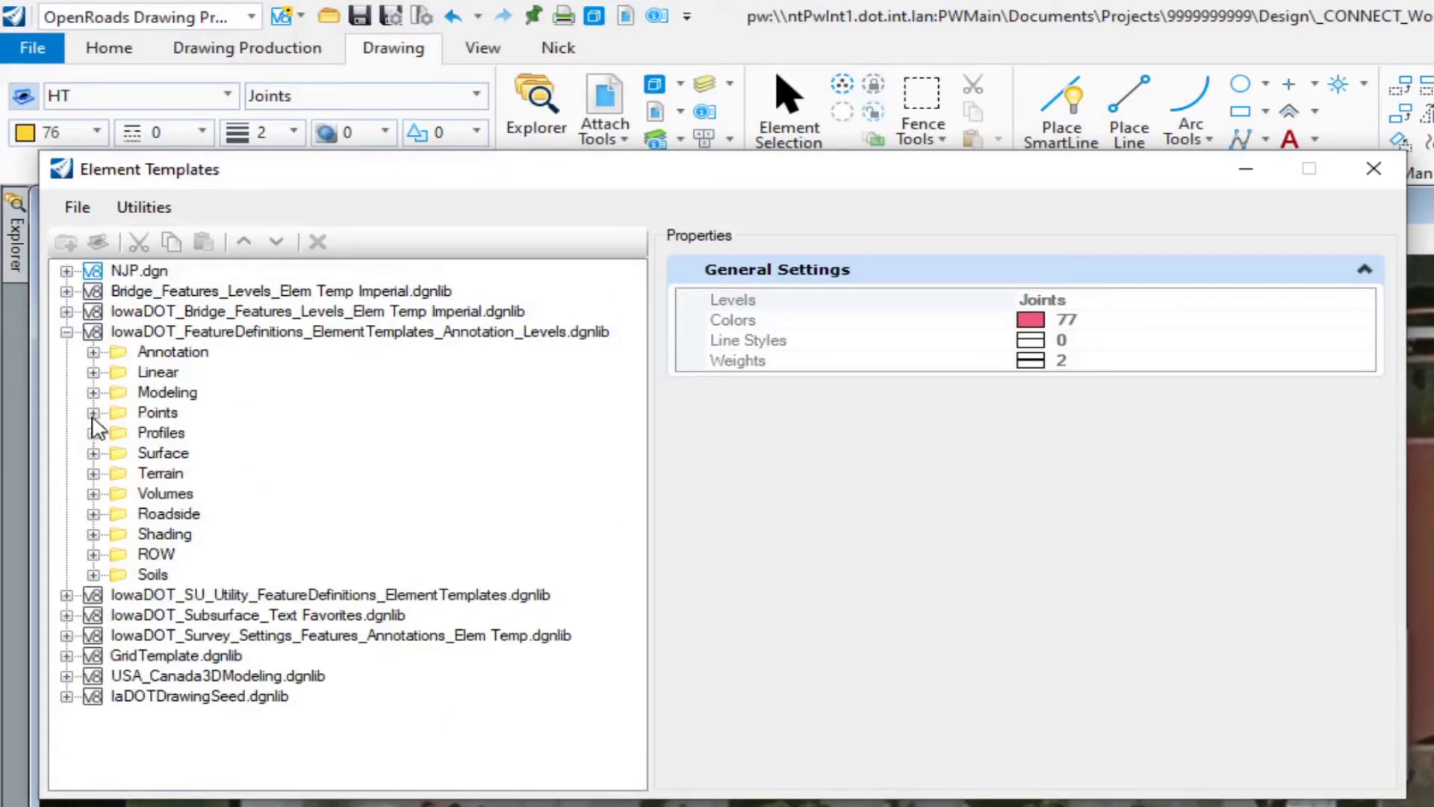
left_click(94, 413)
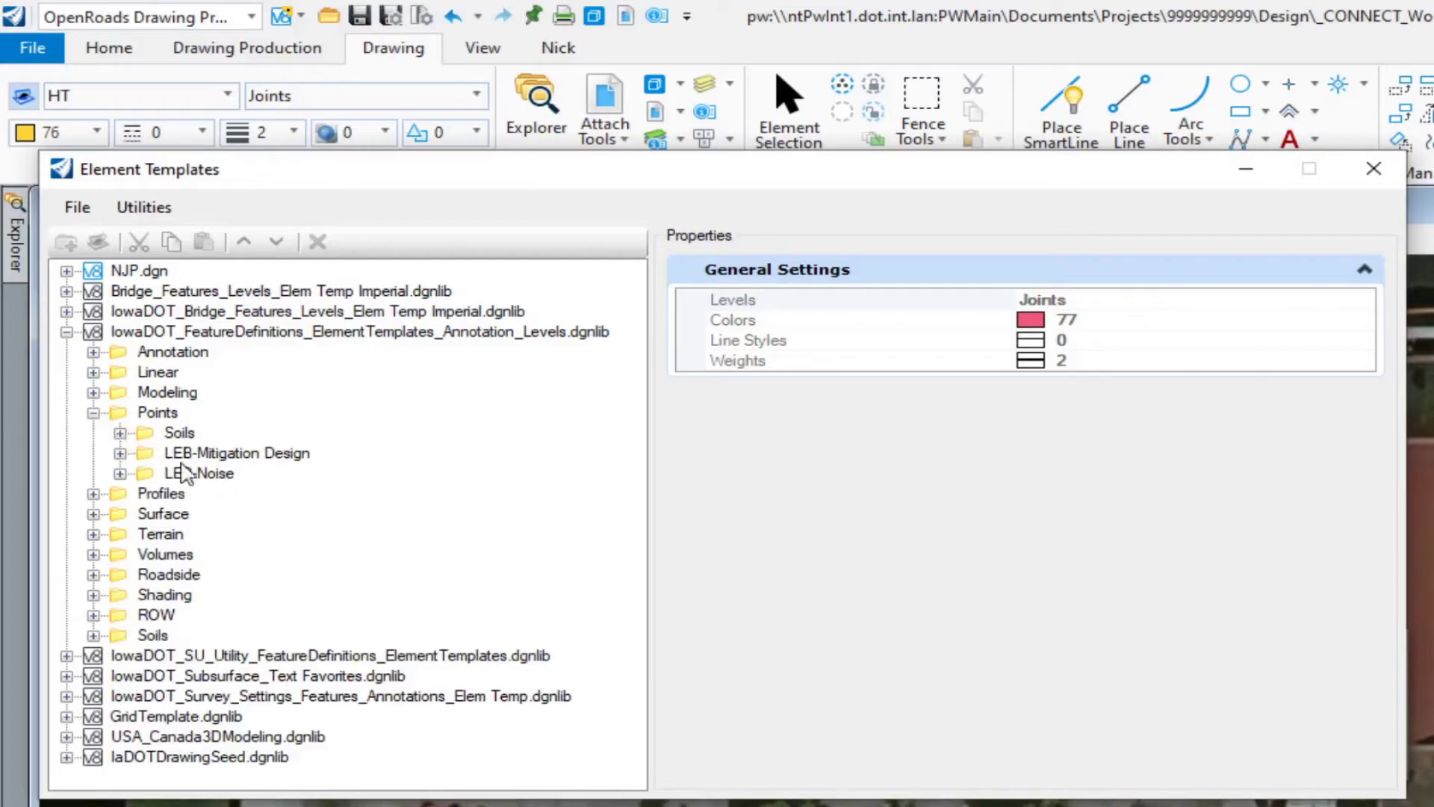
left_click(120, 433)
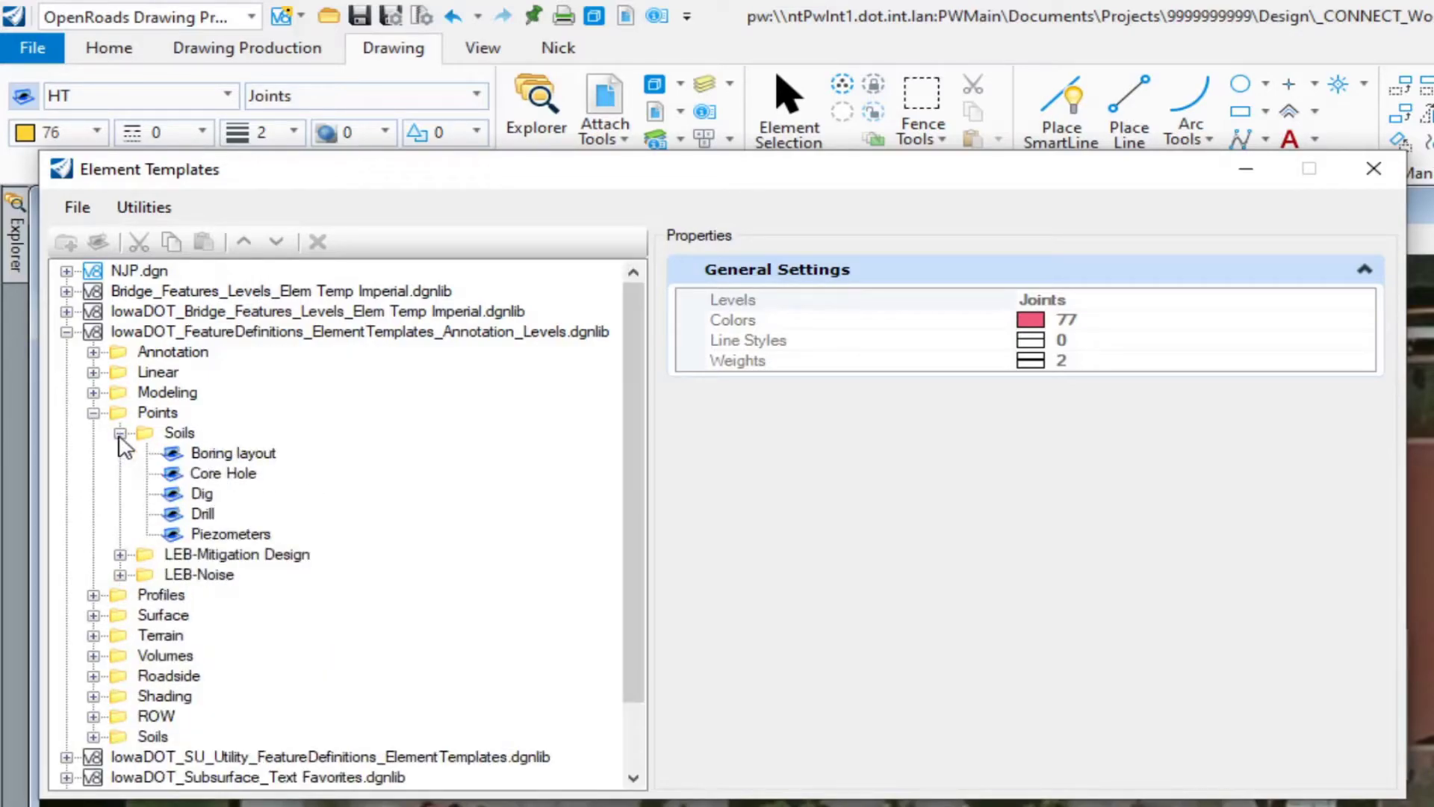
left_click(182, 498)
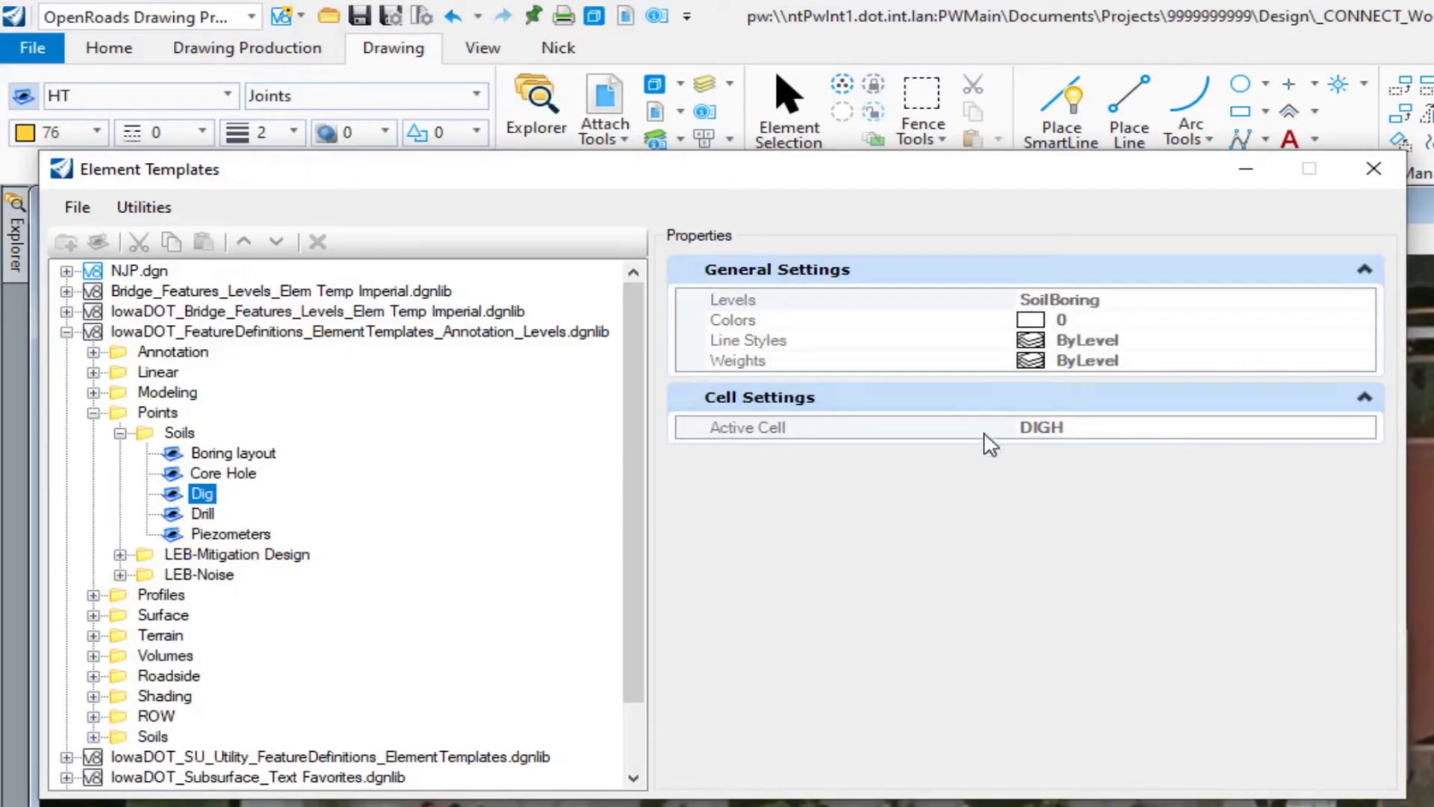
Activate the Dig template, close the library, and start Place Active Cell with cell DIGH
double_click(174, 496)
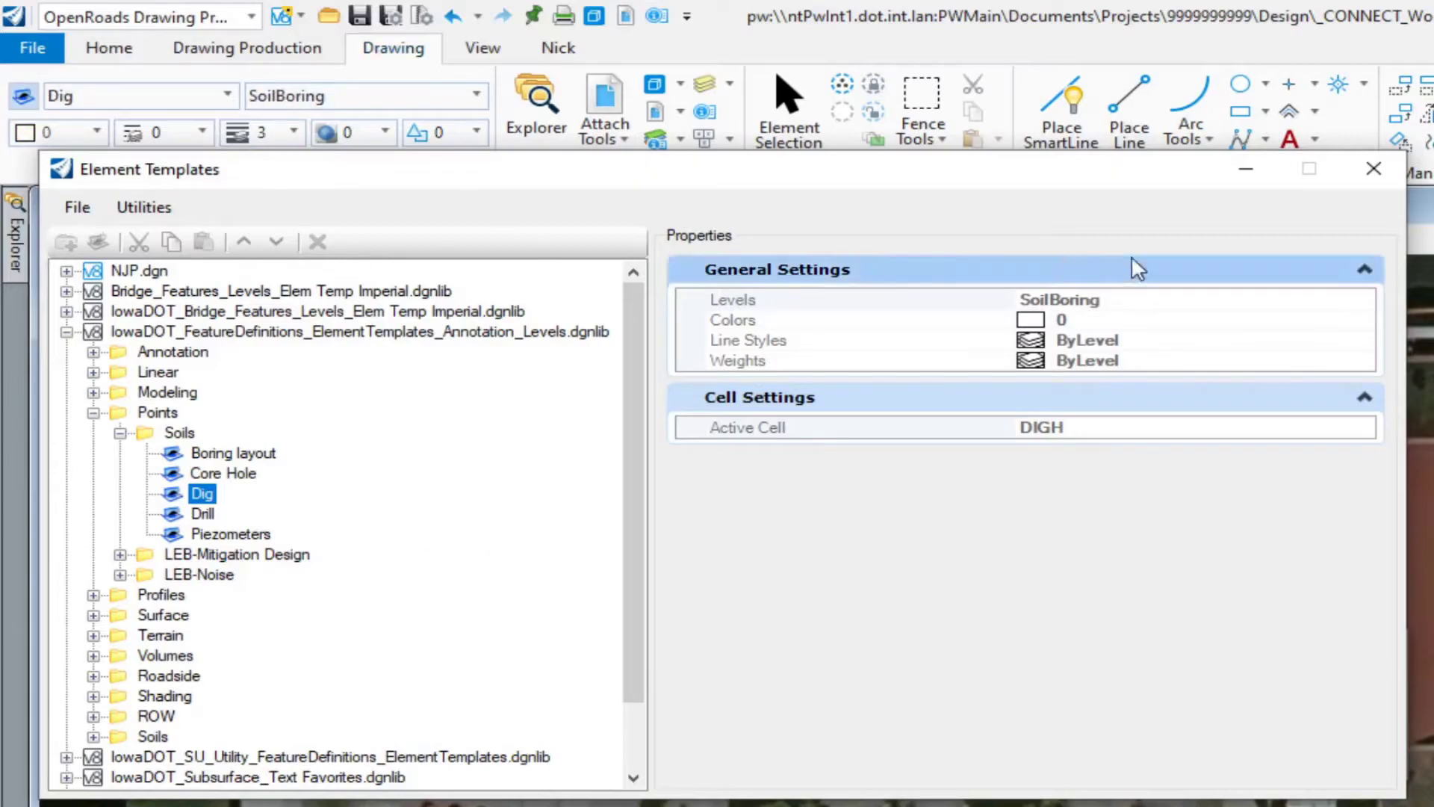
left_click(1374, 169)
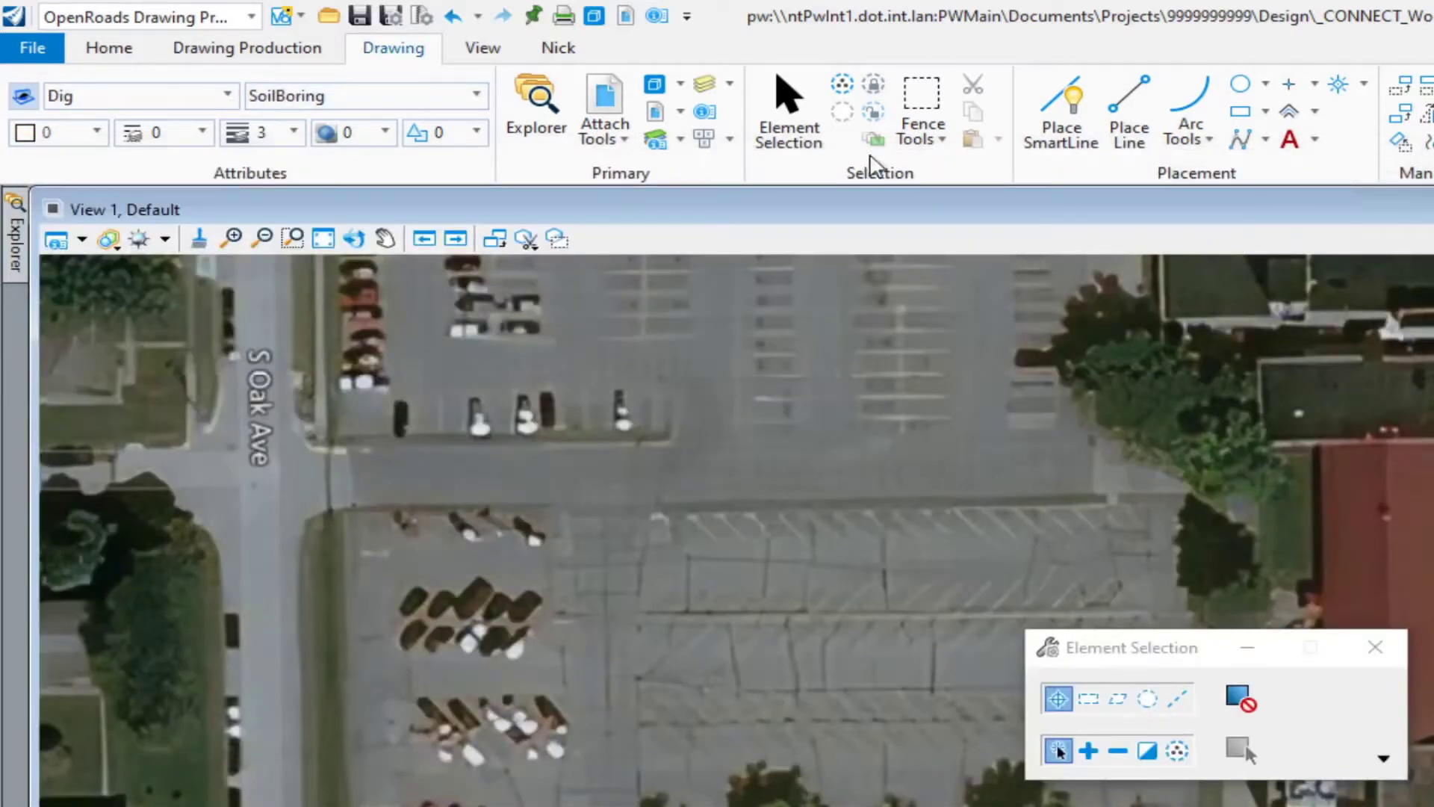
left_click(1338, 85)
left_click_drag(1204, 657, 423, 333)
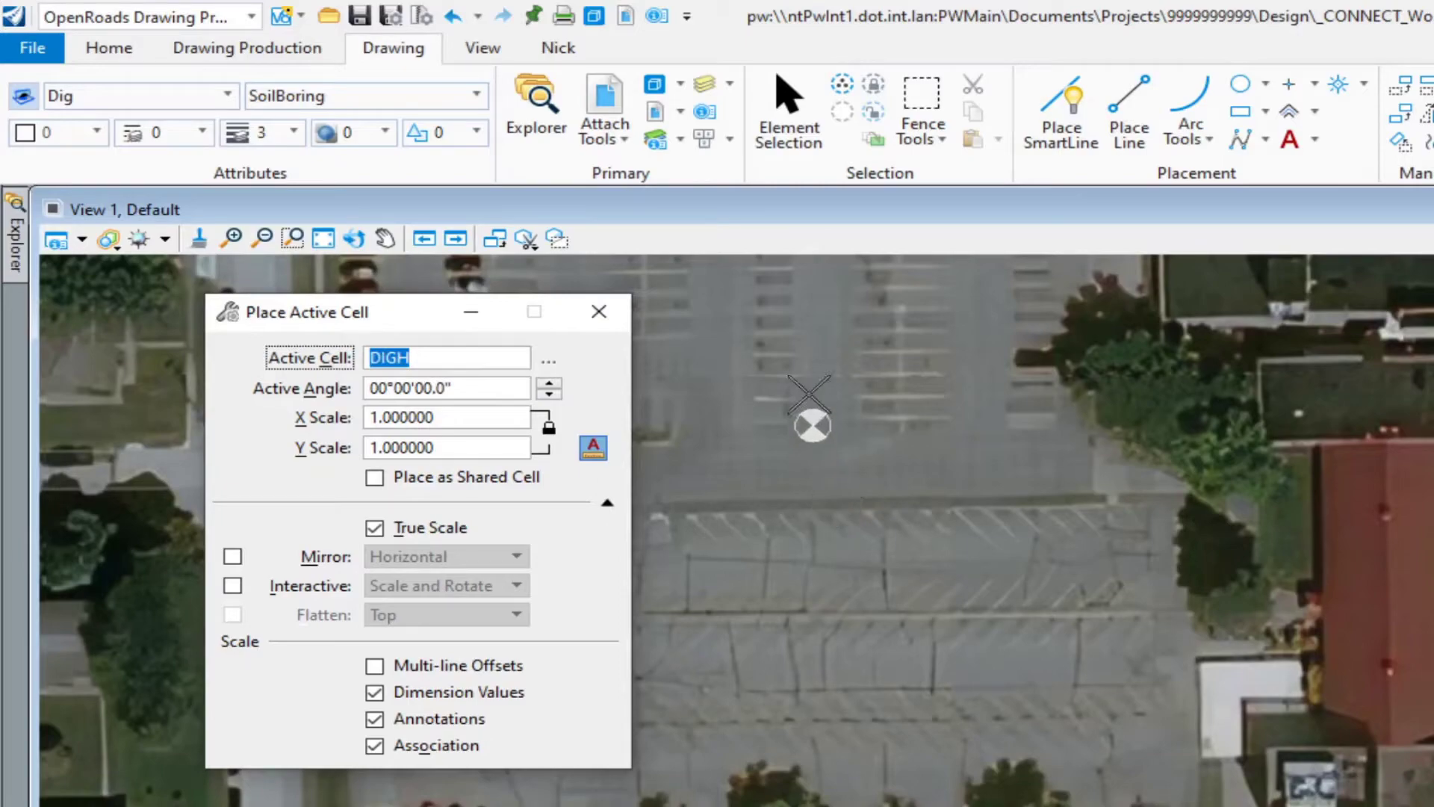
Reopen the Element Templates library and expand the IowaDOT Points > LEB-Mitigation Design folder
left_click(788, 112)
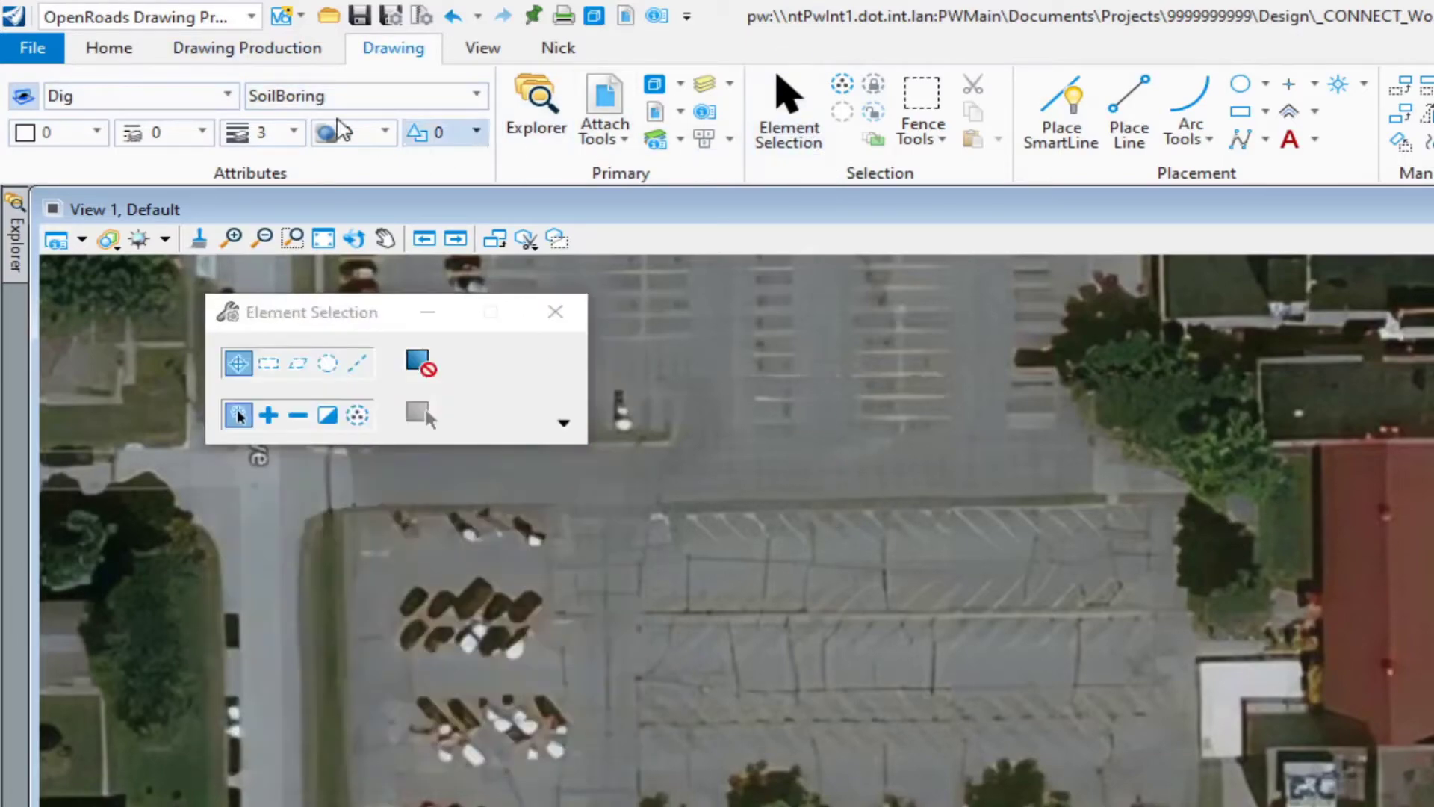
left_click(227, 95)
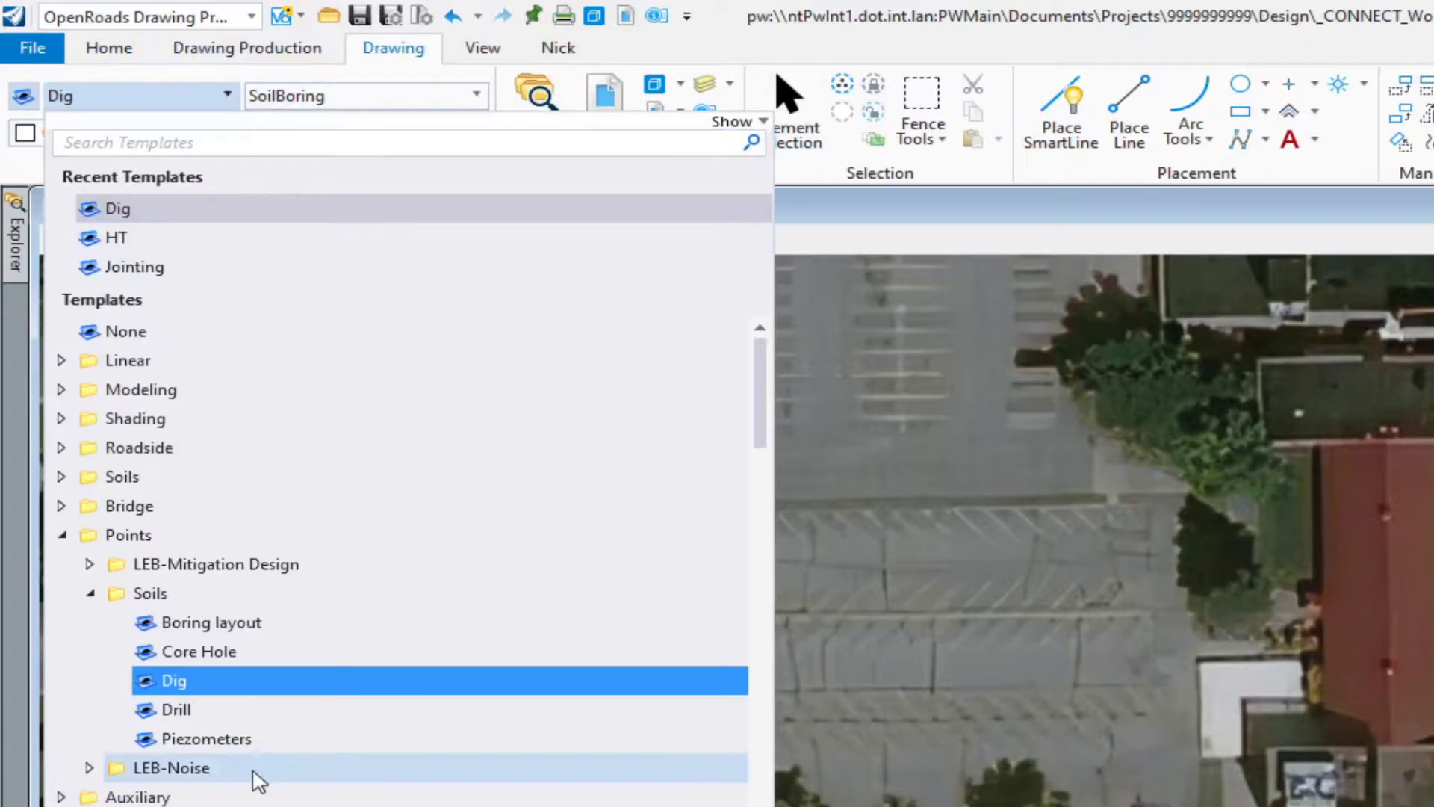
left_click(384, 781)
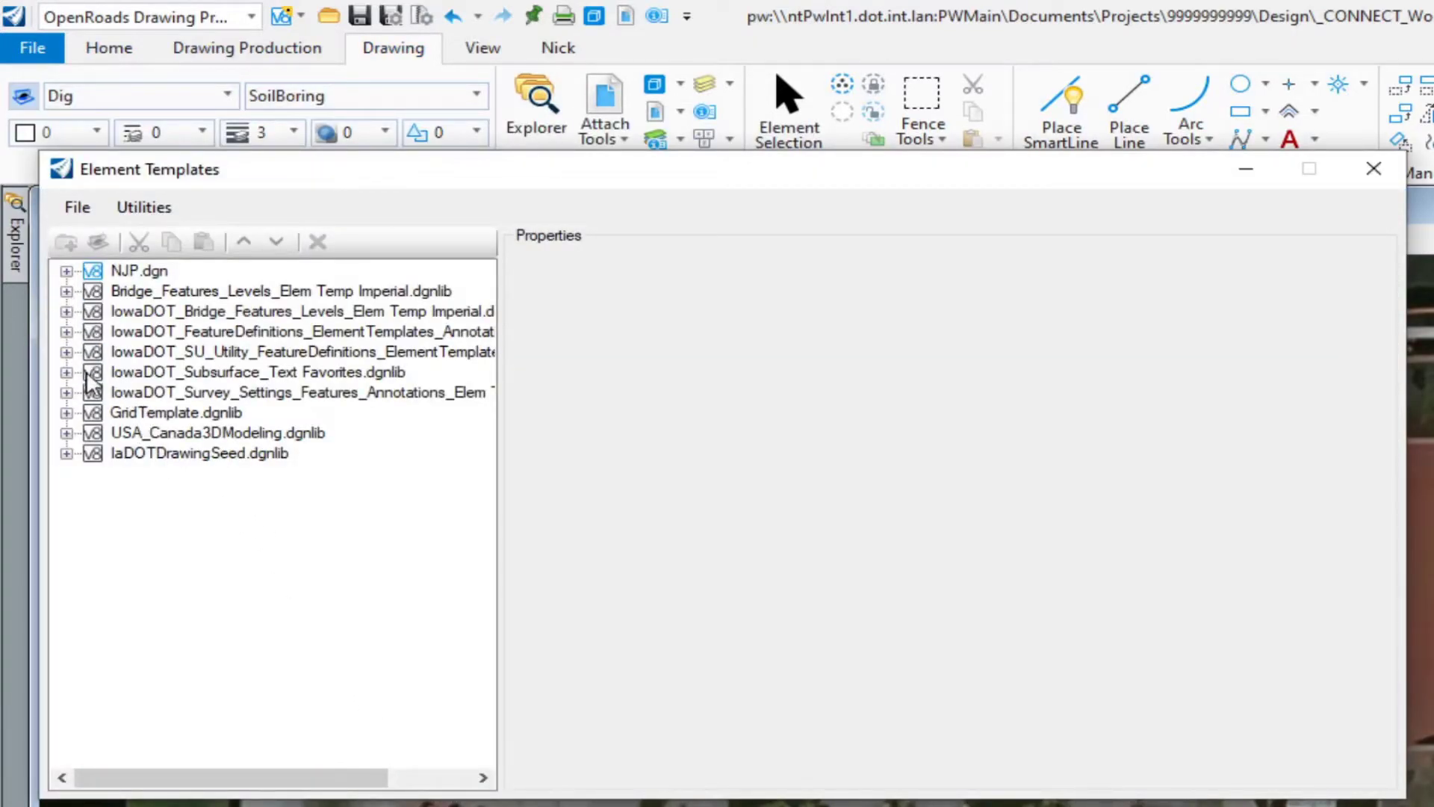
left_click(65, 332)
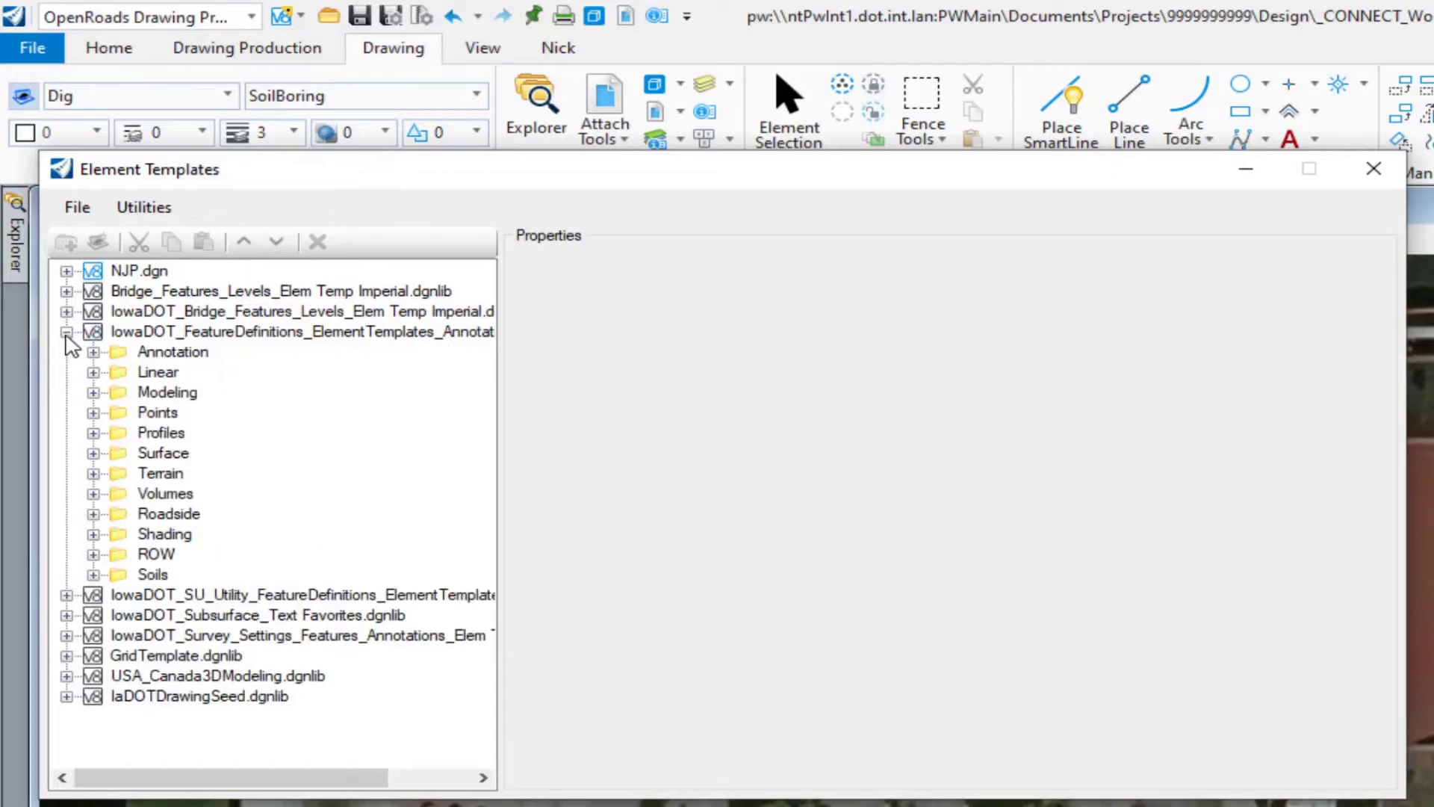
left_click(92, 412)
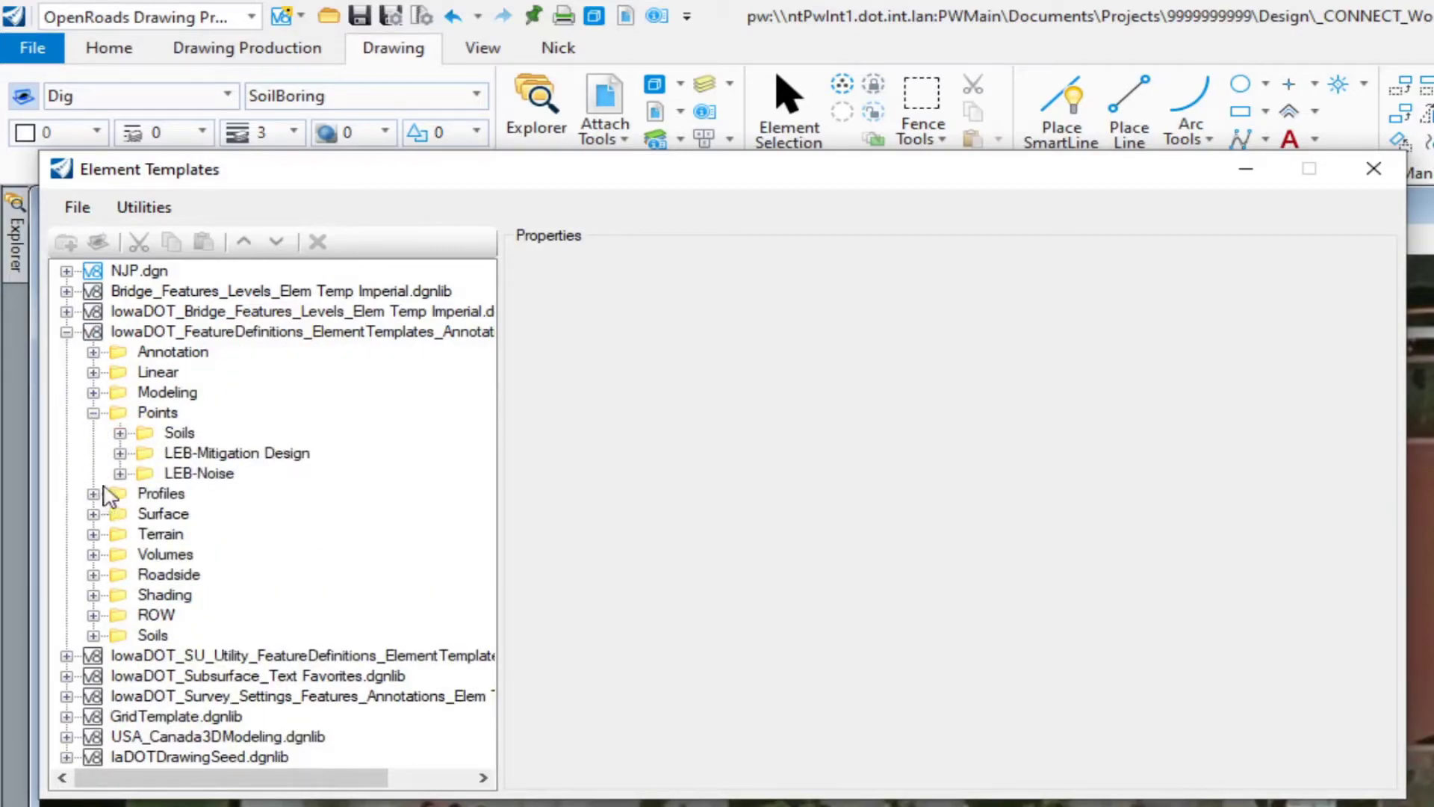
left_click(120, 452)
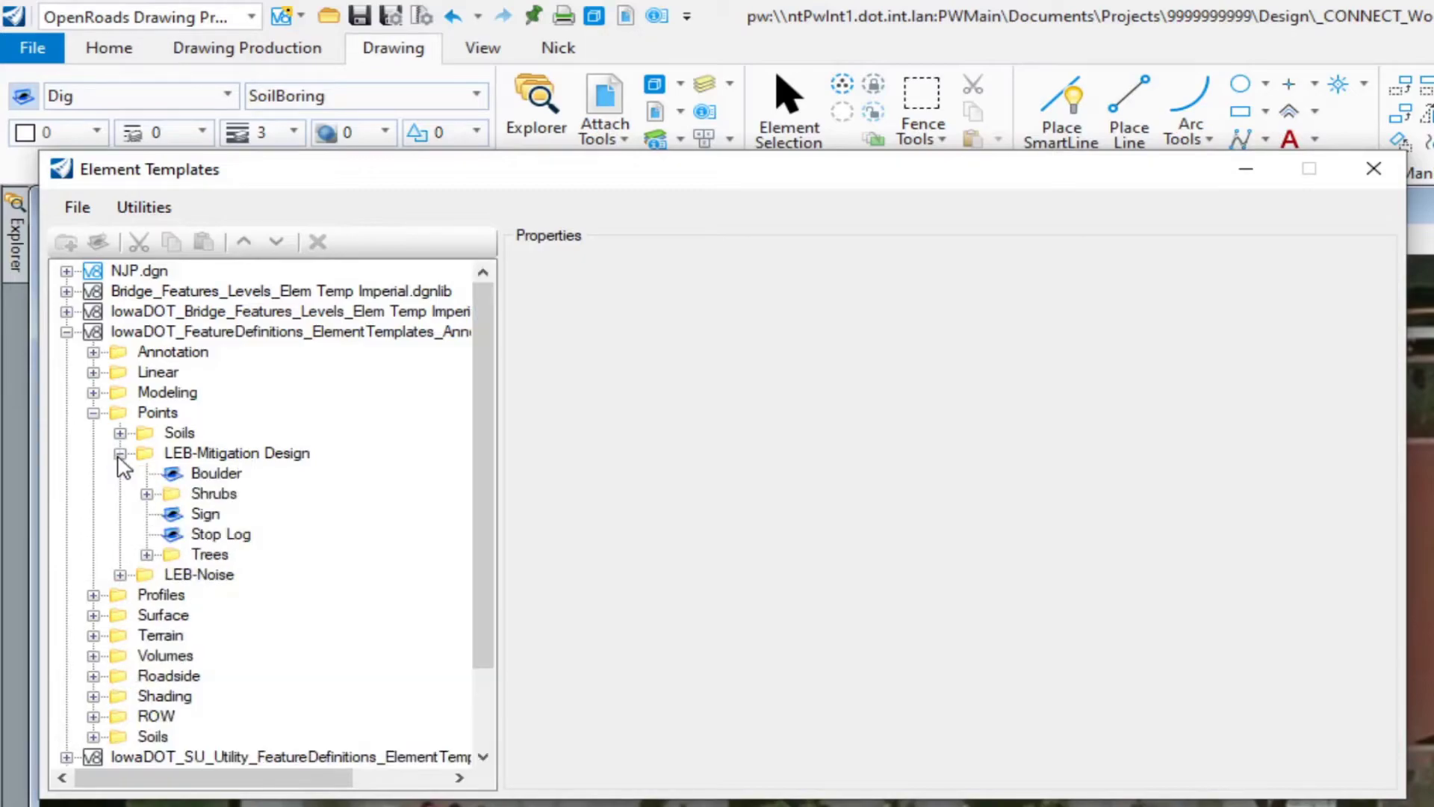
View the Boulder and DogwoodSilky_SB templates, then collapse Shrubs, LEB-Mitigation Design and Points
left_click(216, 474)
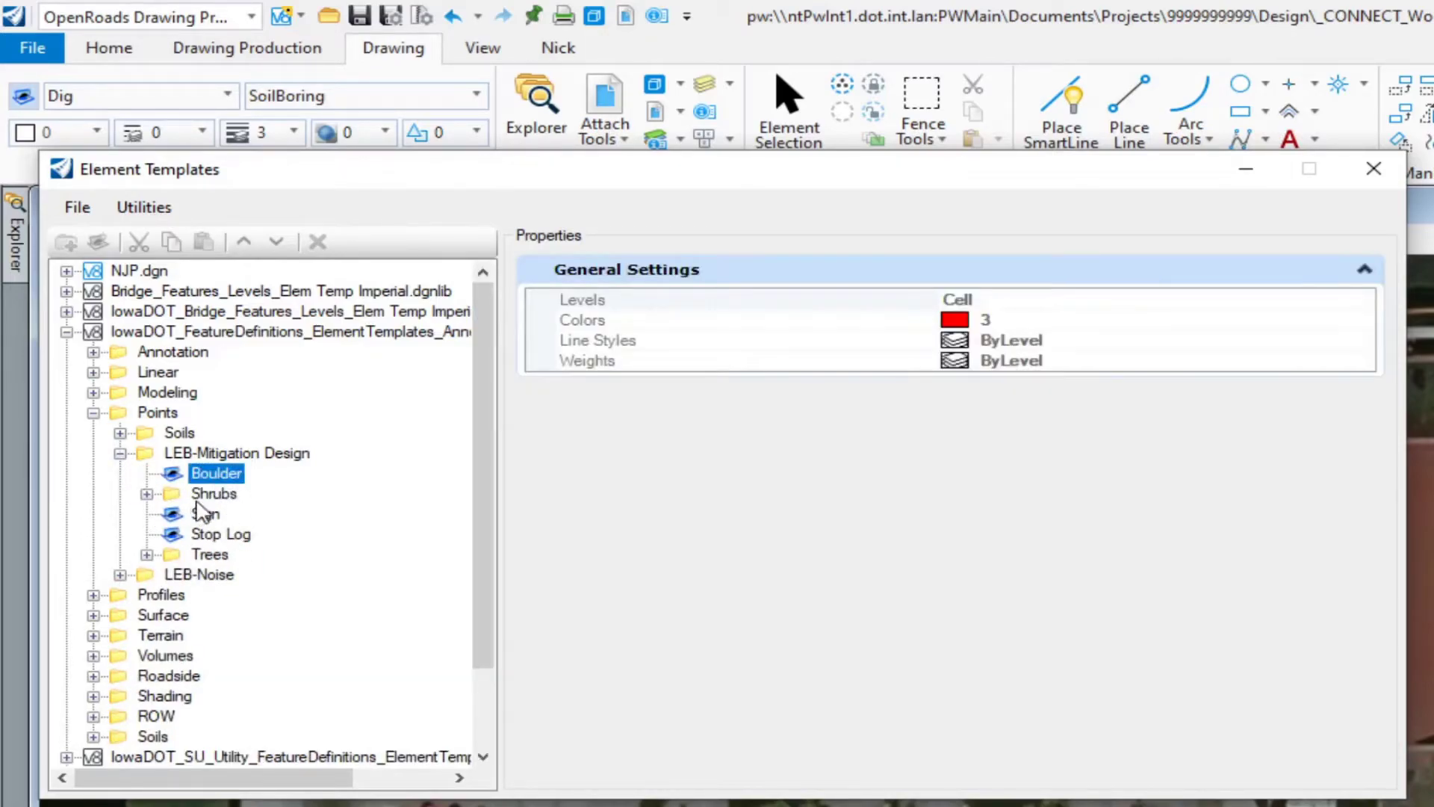
left_click(147, 494)
left_click(258, 433)
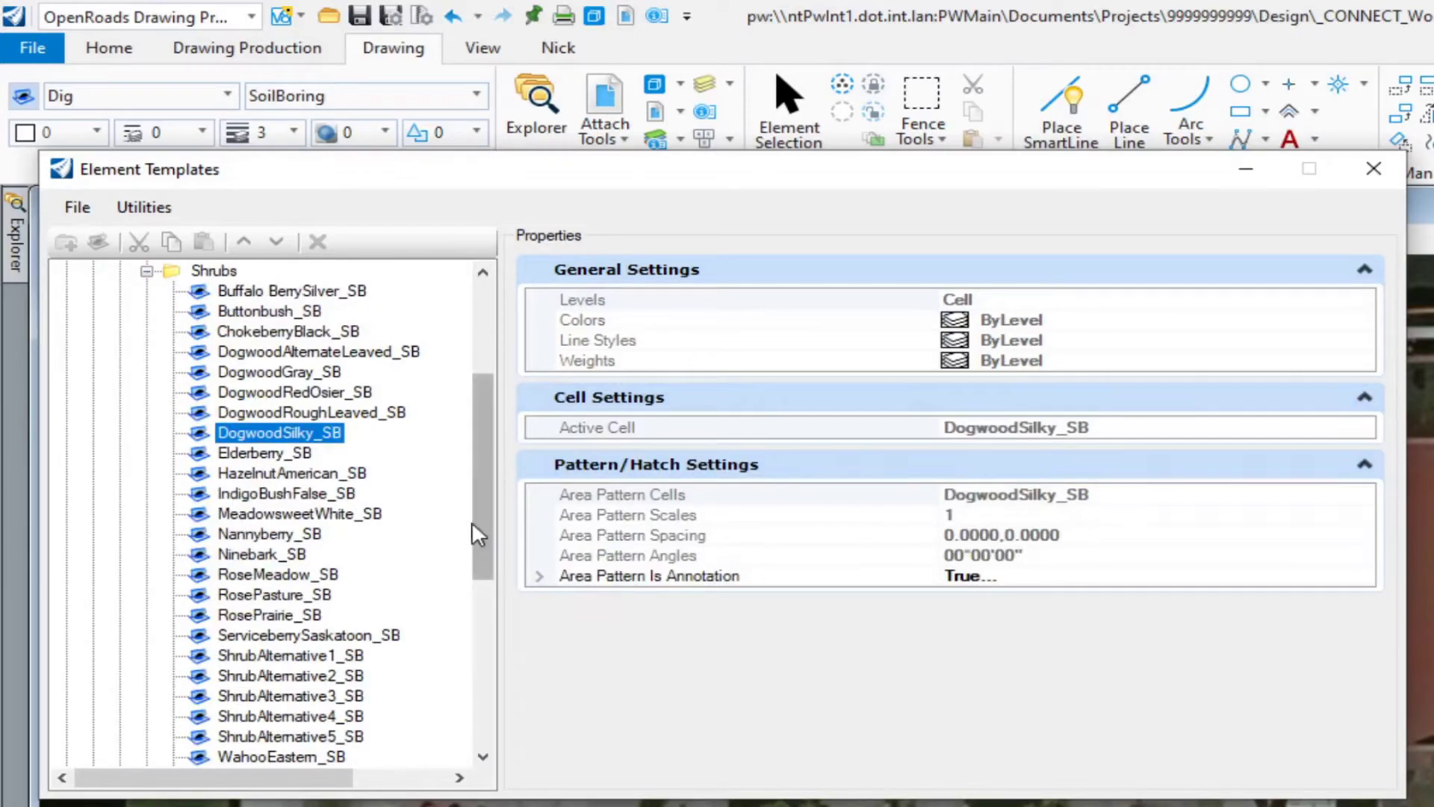
scroll(483, 517, "up", 4)
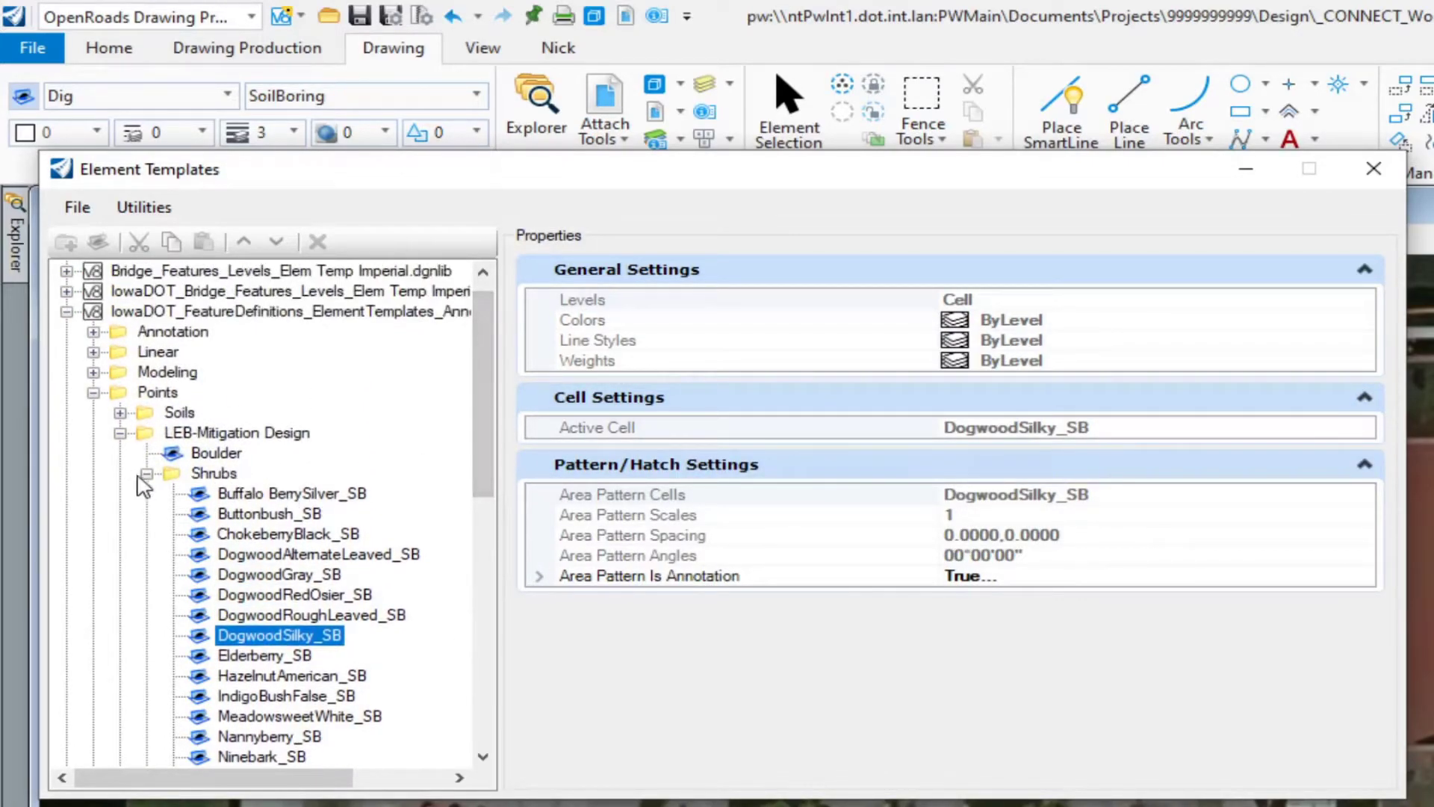
left_click(146, 474)
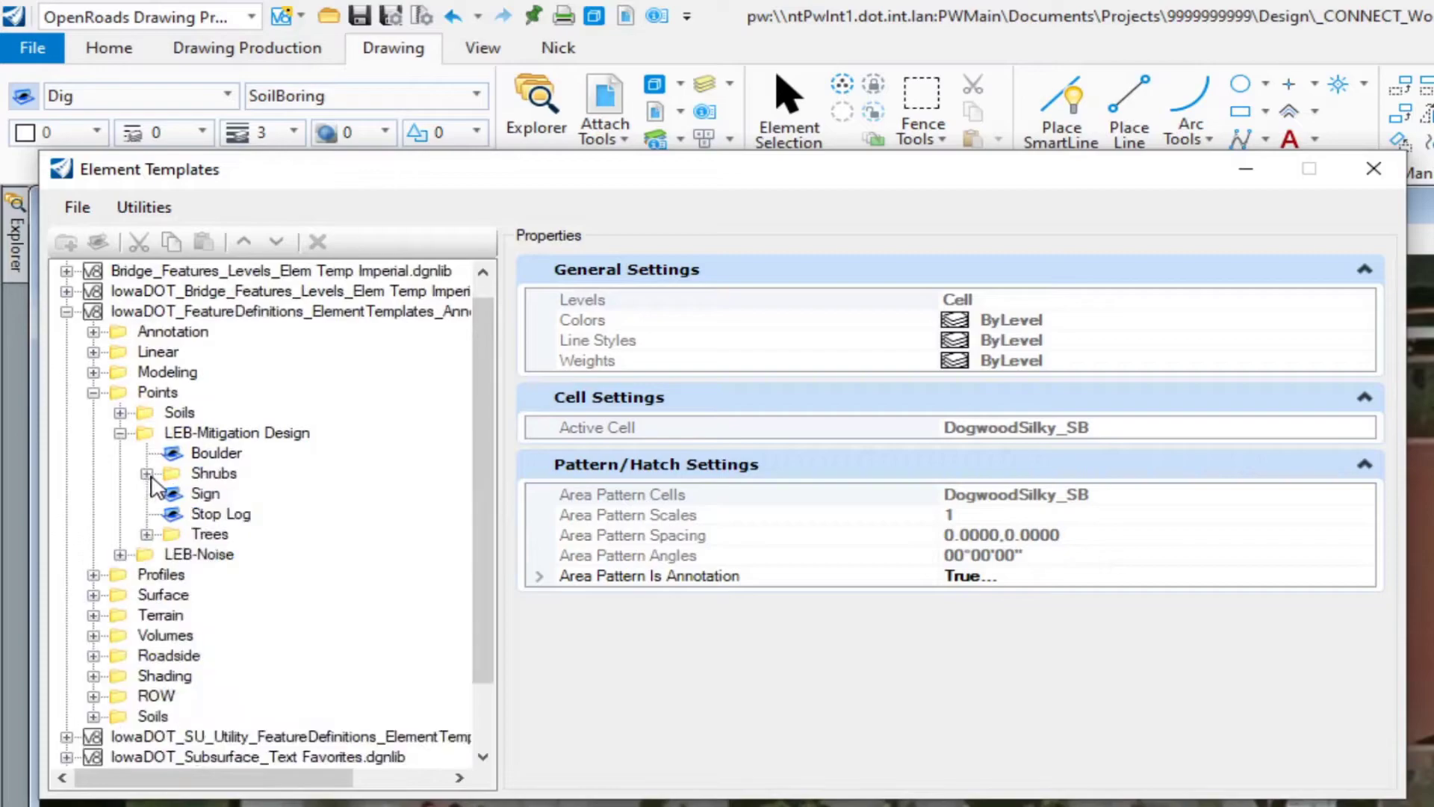
left_click(119, 433)
left_click(93, 412)
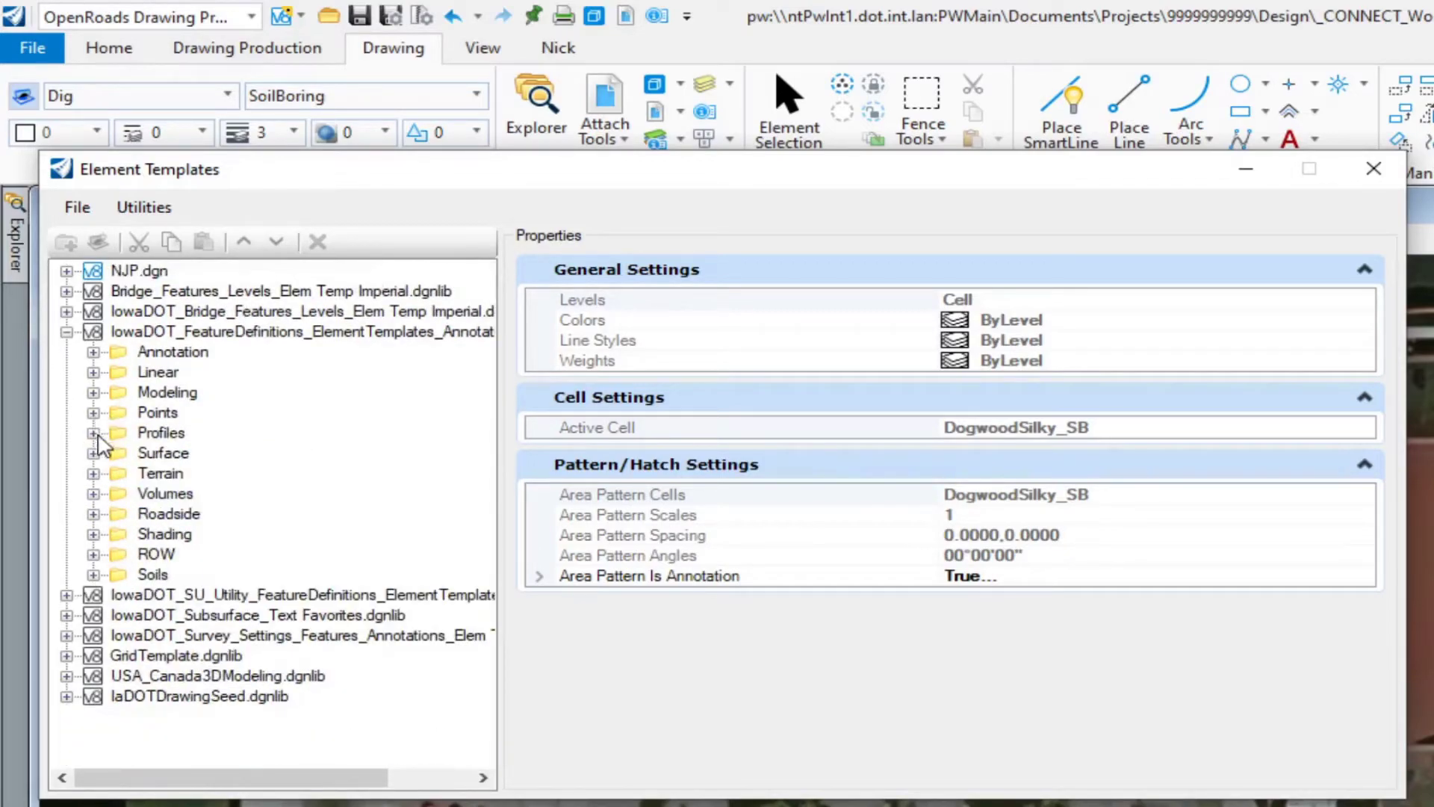
Expand Profiles, glance at Special Ditches, and open Corridor Modeler > Template Points > Pavement
left_click(93, 433)
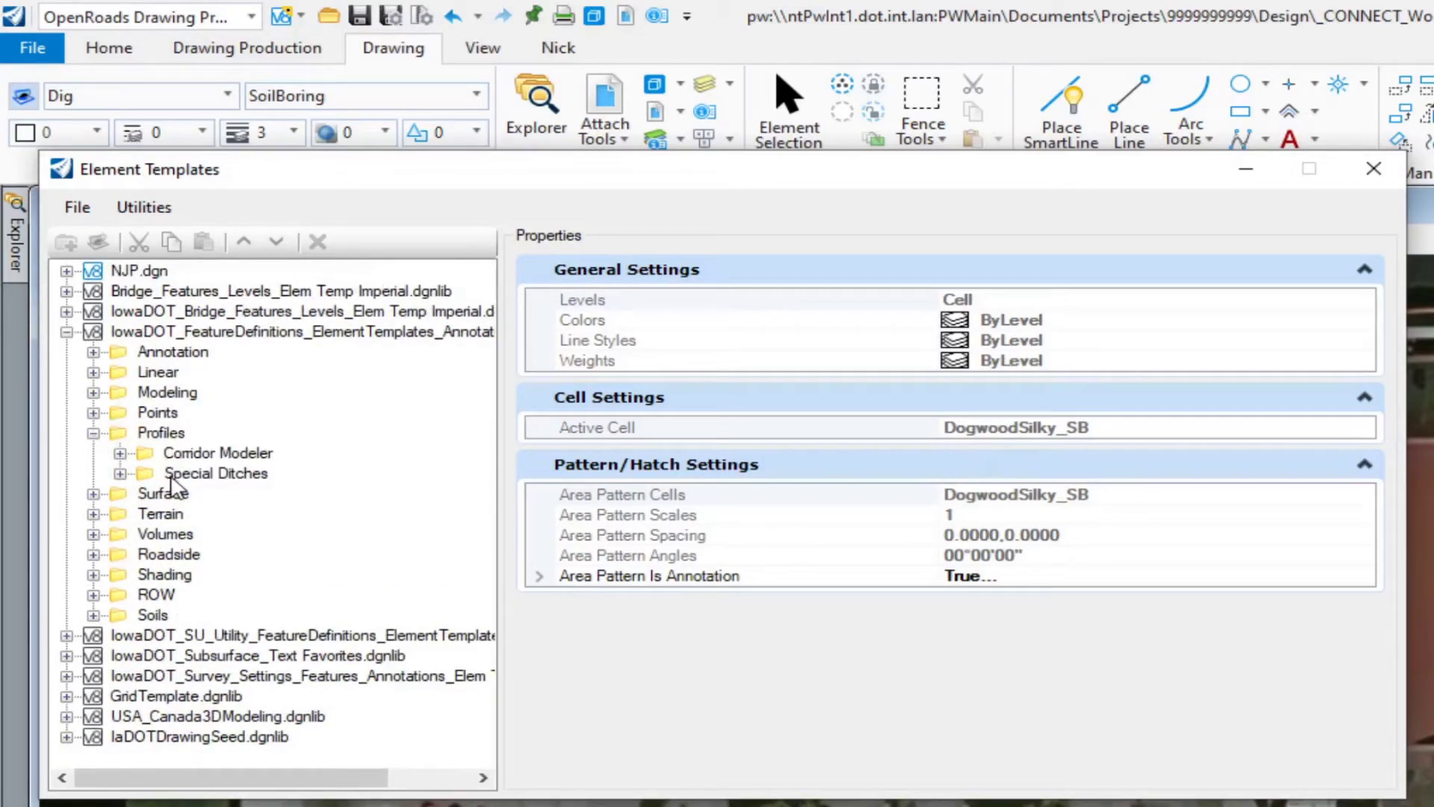
left_click(120, 473)
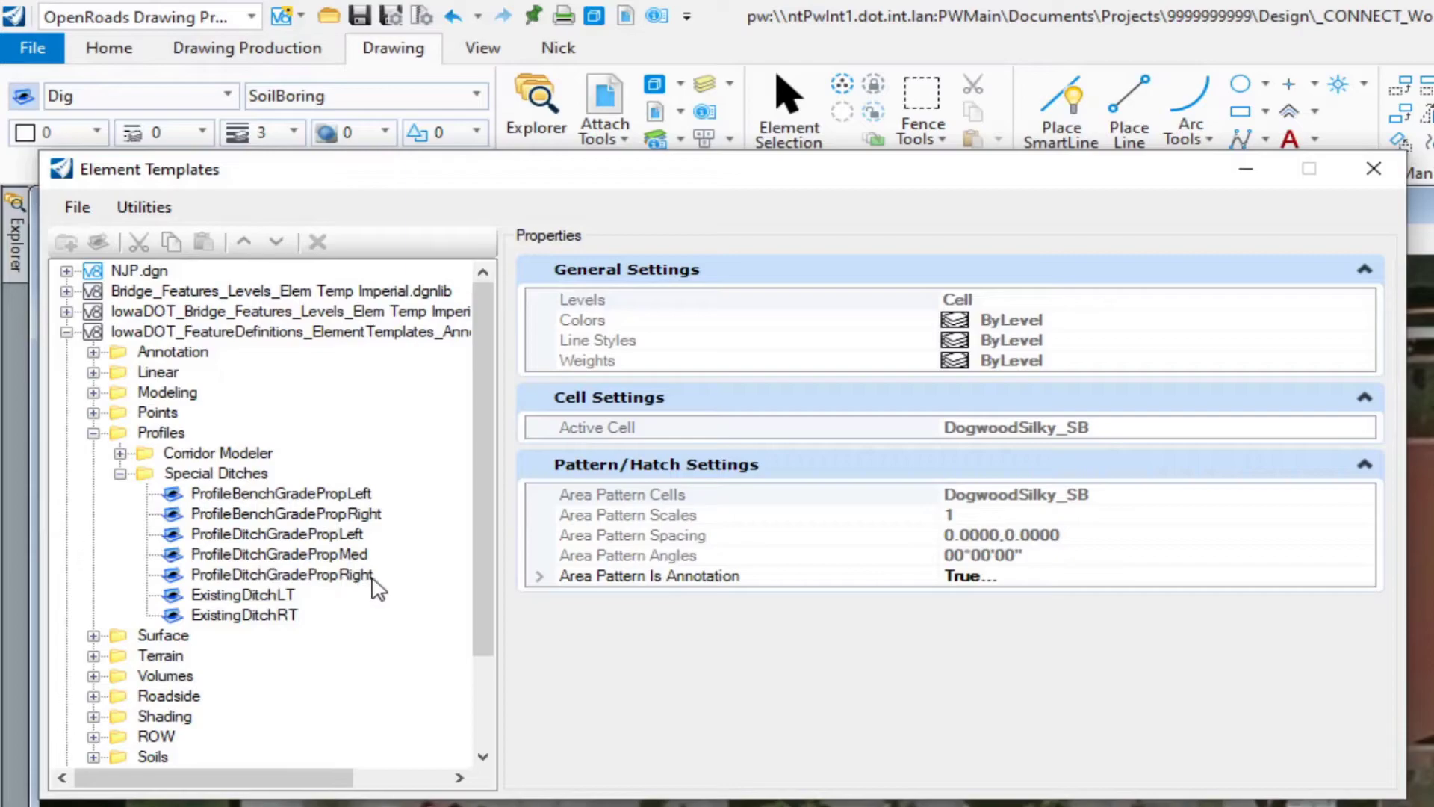
left_click(120, 474)
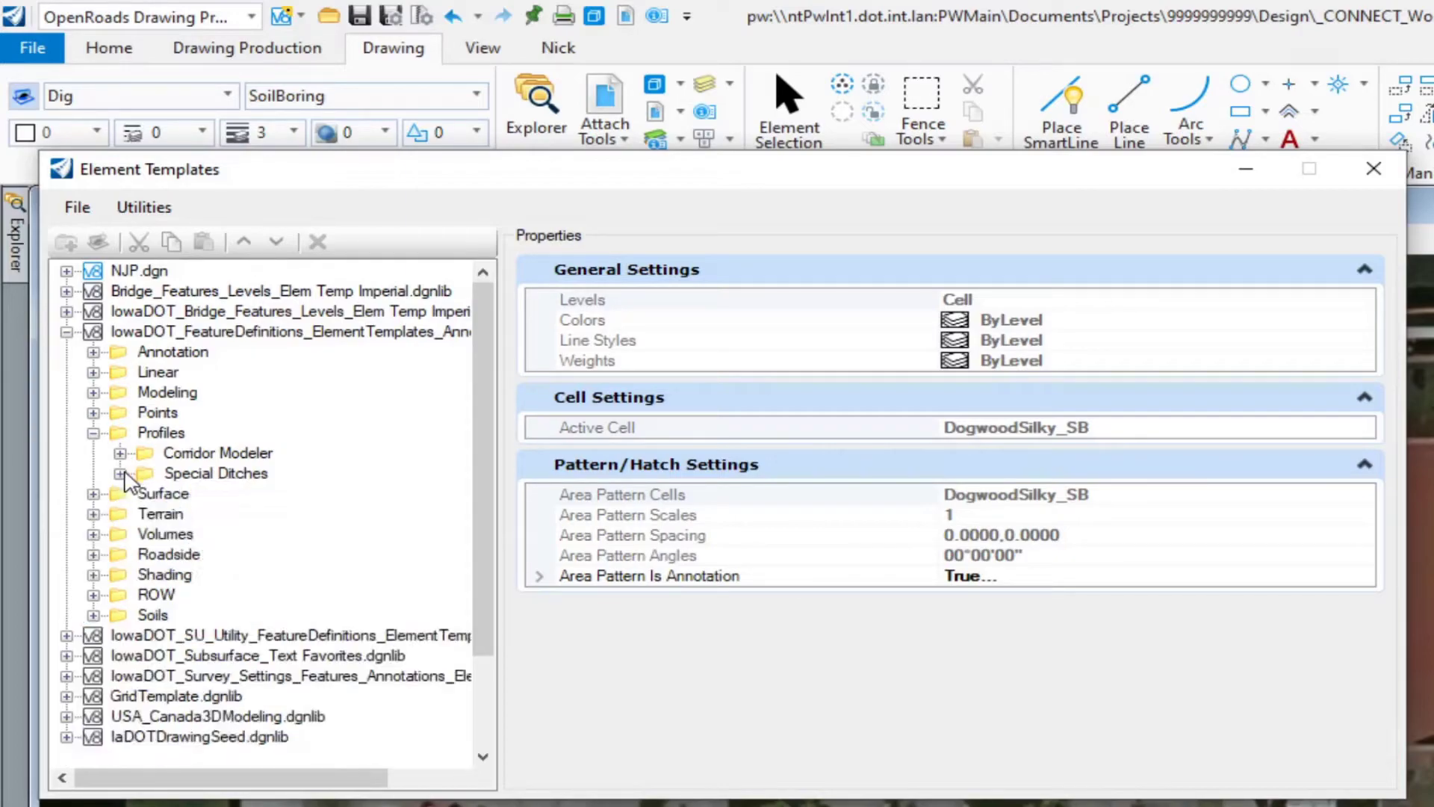
left_click(120, 454)
left_click(147, 473)
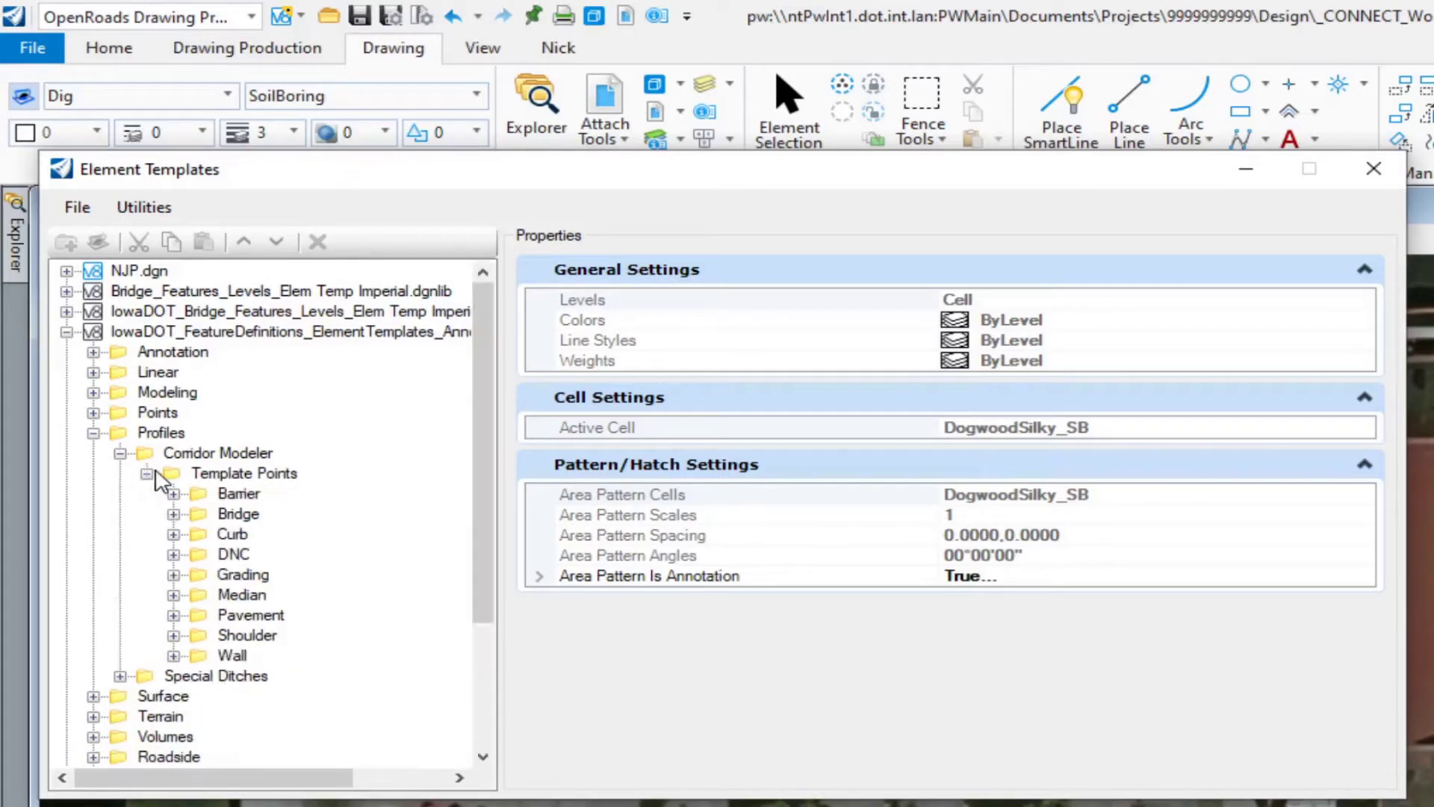
left_click(173, 614)
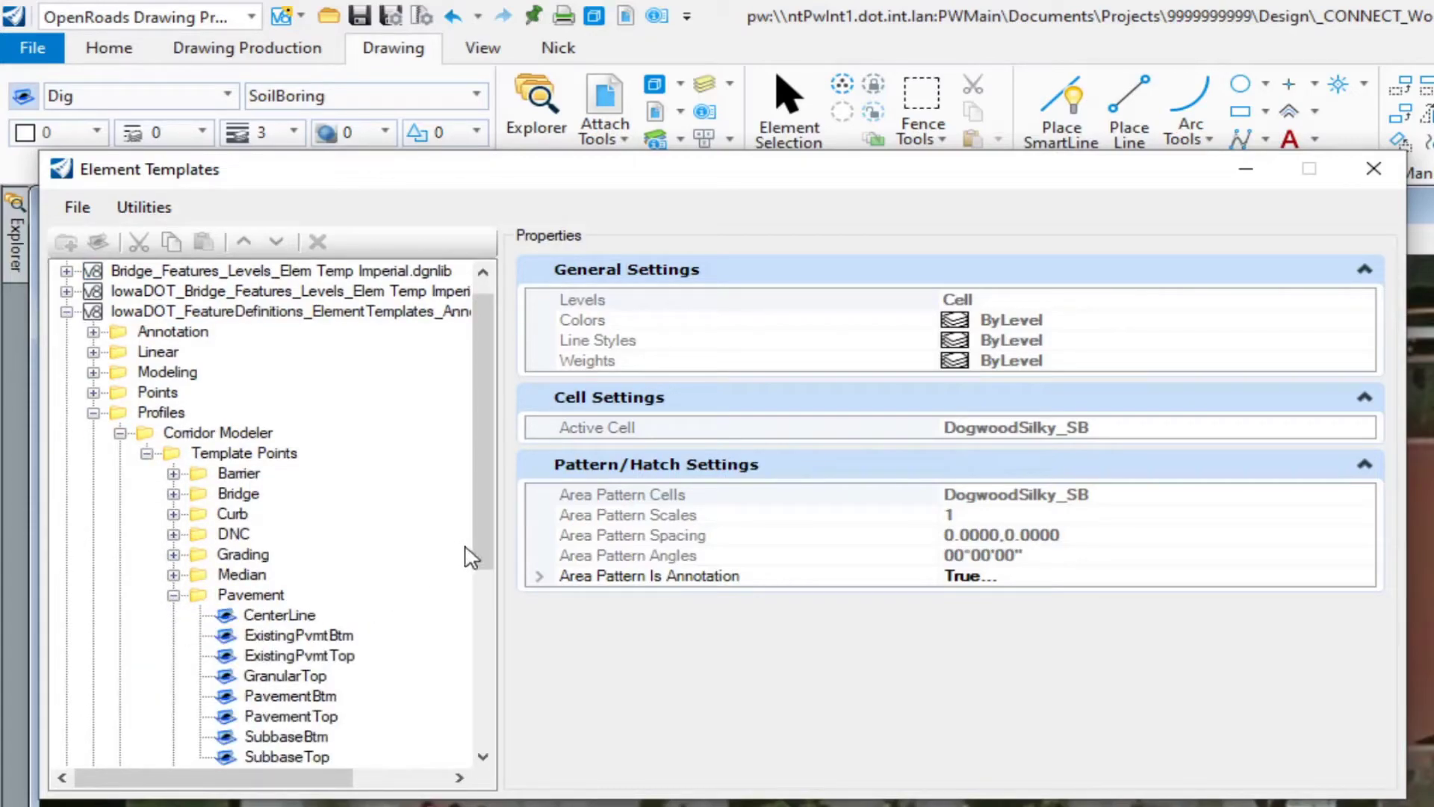
left_click_drag(478, 539, 478, 594)
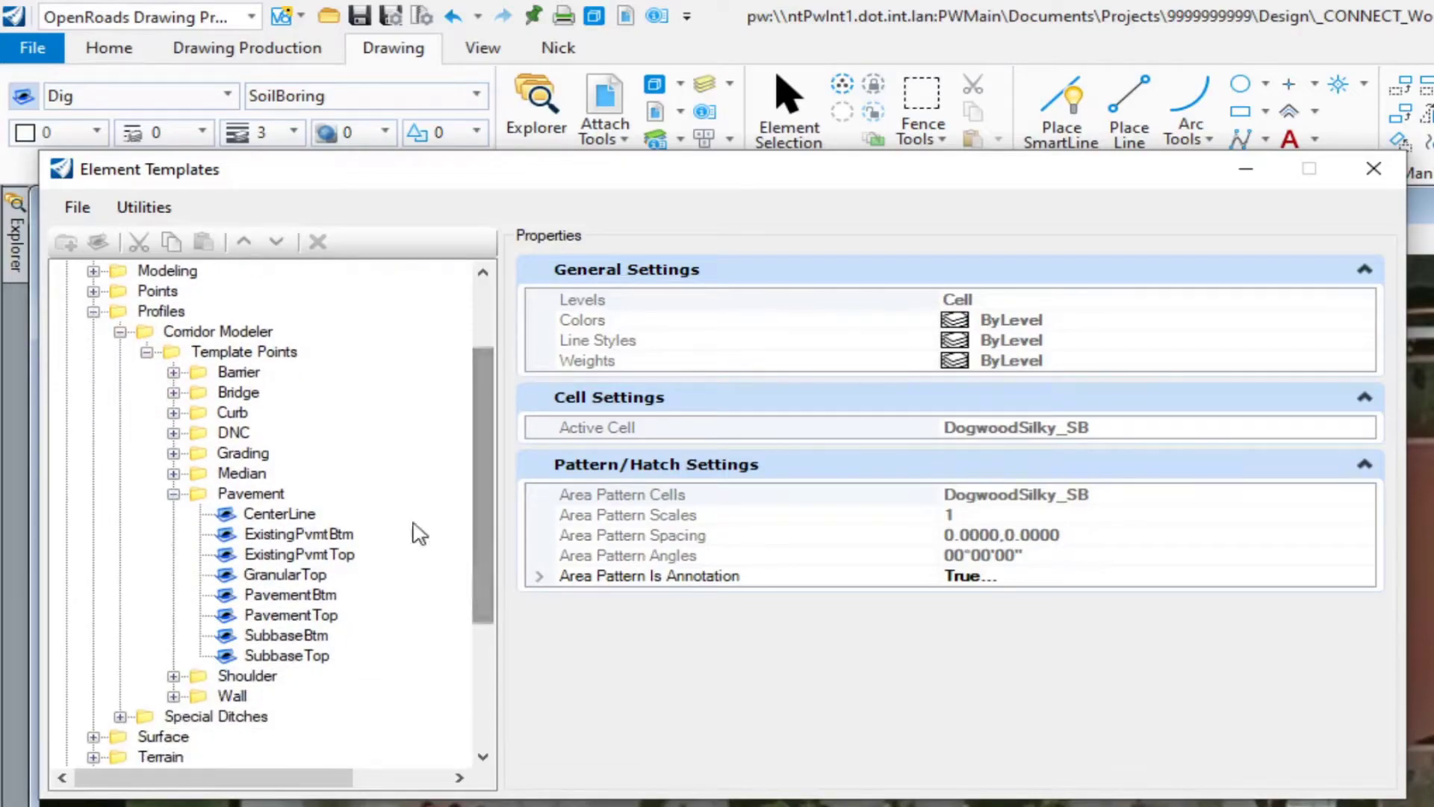
Collapse Profiles and expand Surface, peeking at Corridor Meshes, down to Corridor Modeler > Components
left_click(120, 331)
left_click(93, 433)
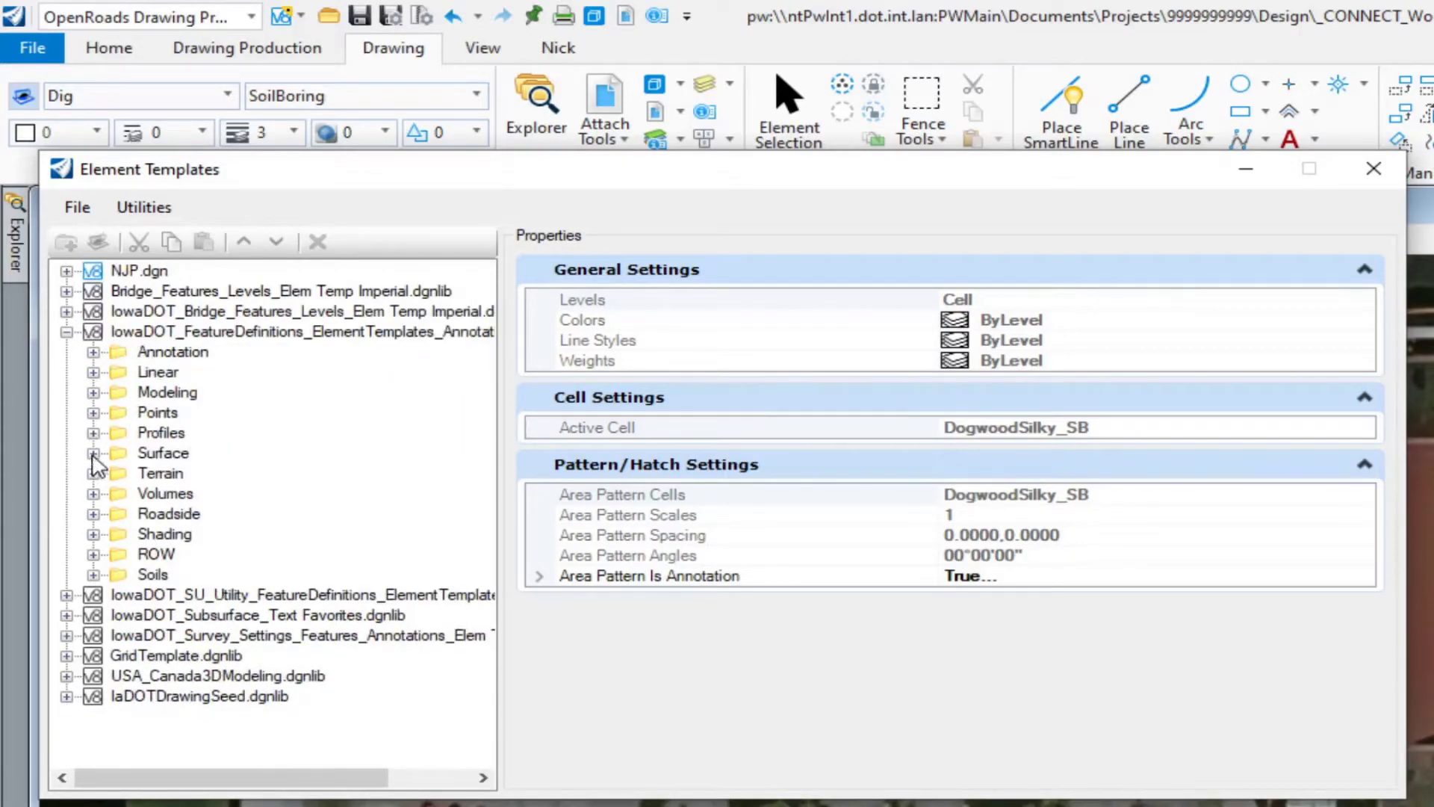
left_click(93, 452)
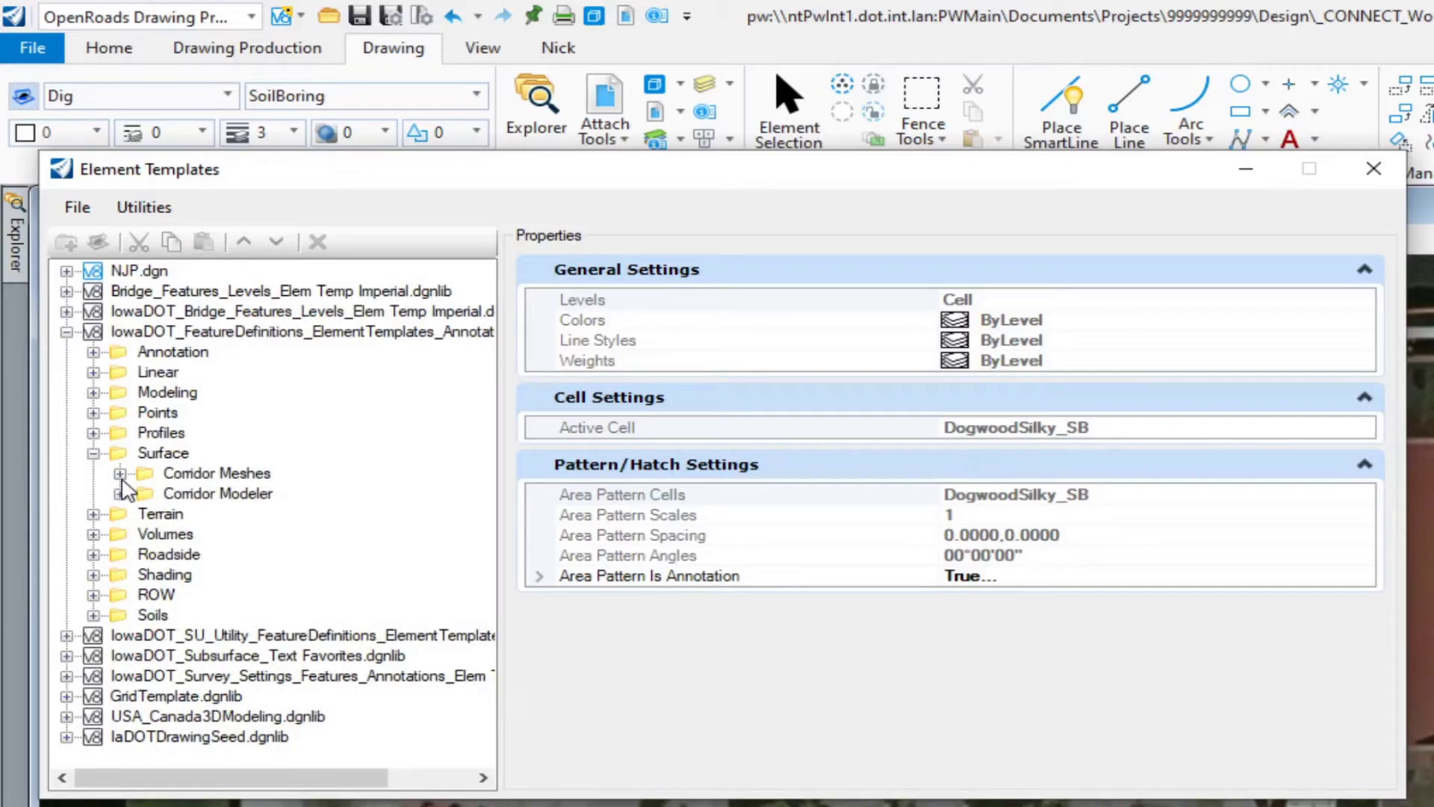
left_click(119, 473)
left_click(119, 473)
left_click(120, 493)
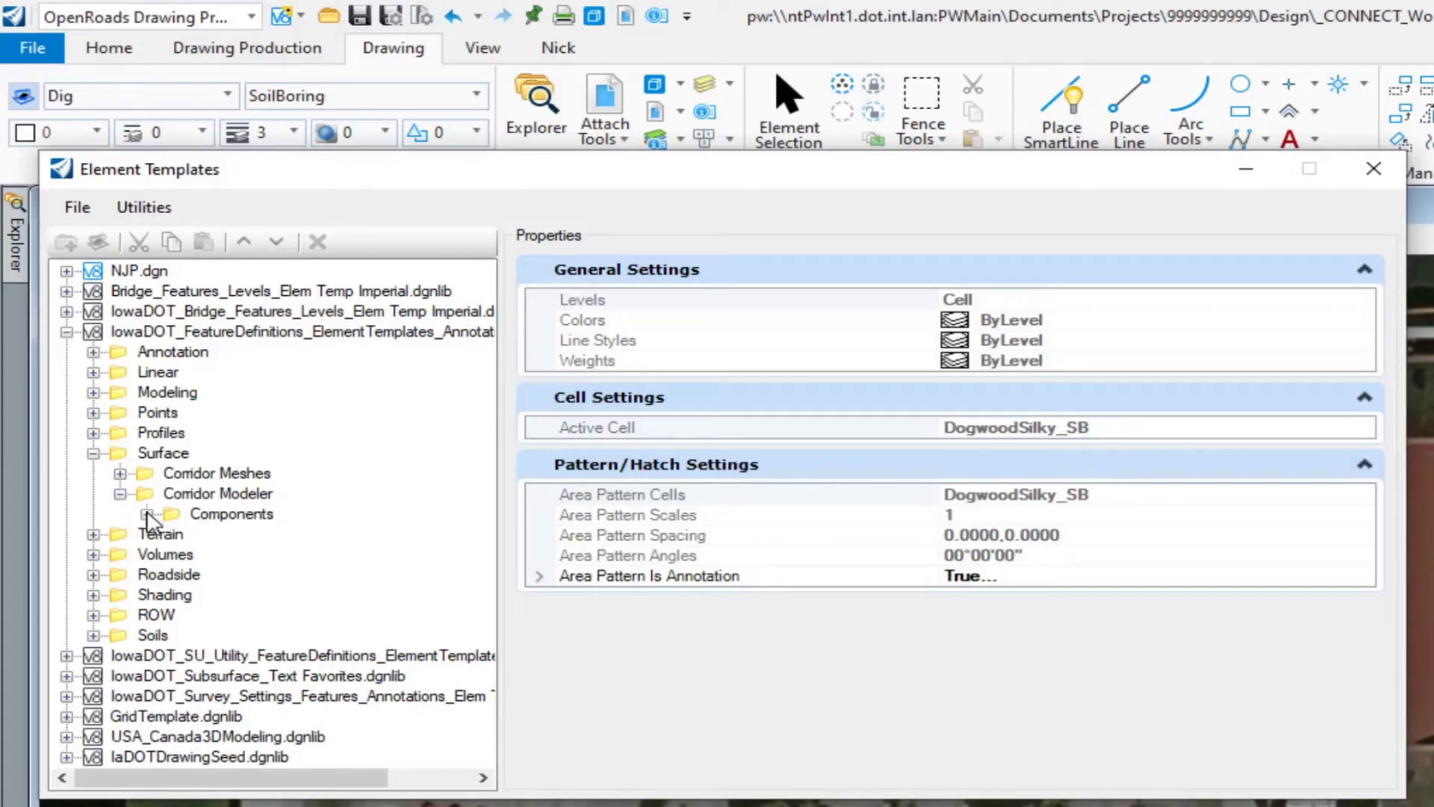
left_click(146, 514)
Check the Asphalt and Aggregate templates, then collapse Corridor Modeler and Surface
scroll(395, 519, "down", 4)
scroll(388, 508, "up", 3)
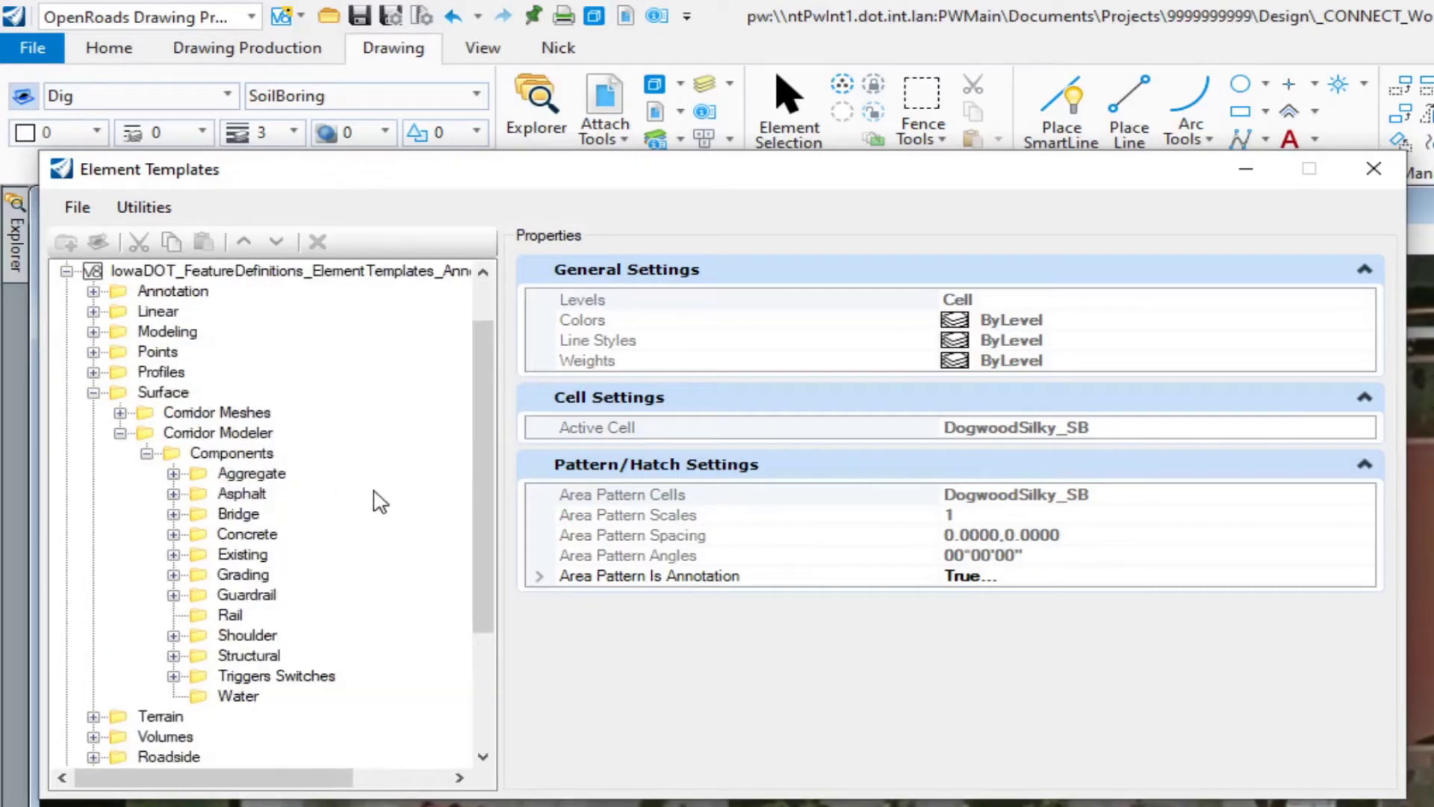
left_click(174, 494)
left_click(174, 494)
left_click(175, 475)
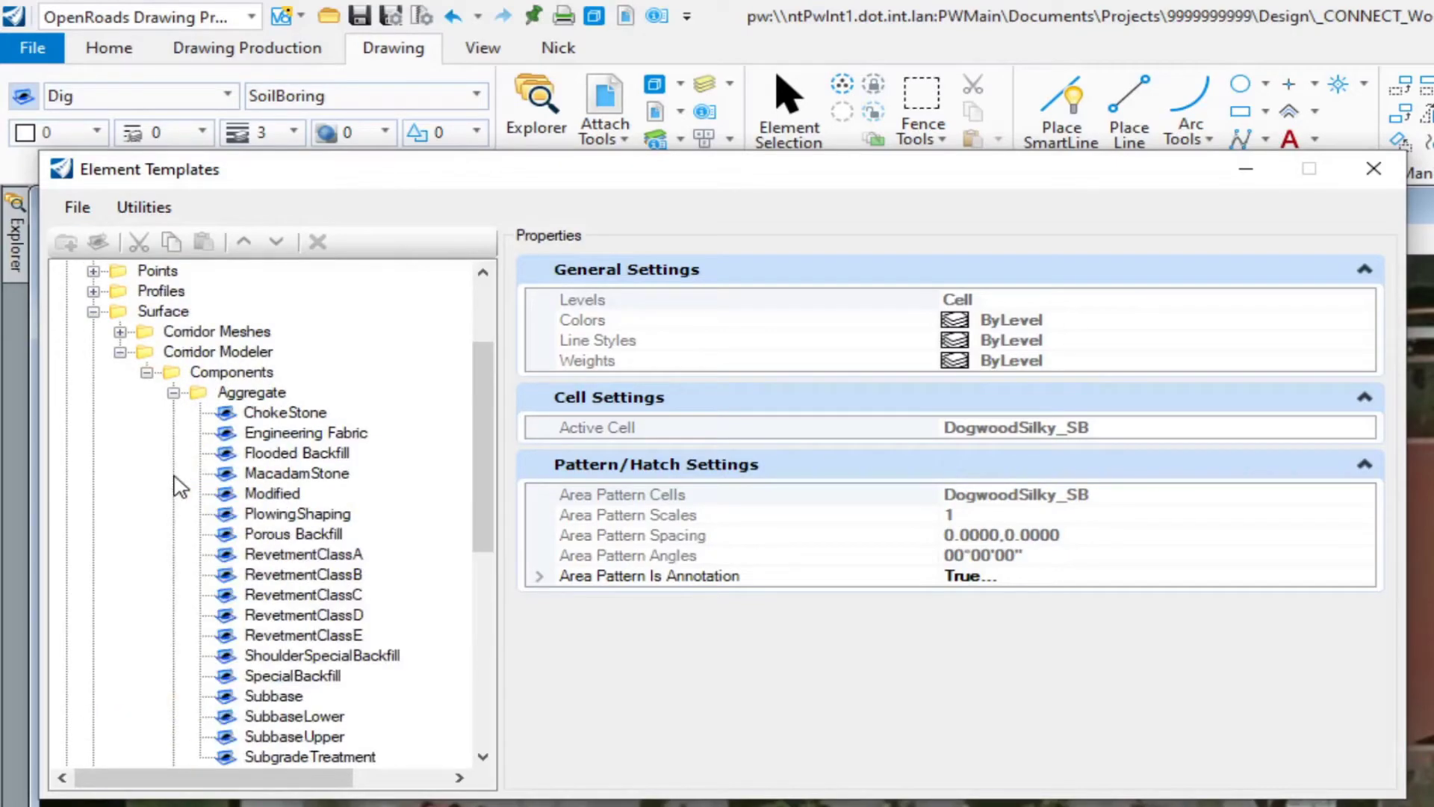
left_click(173, 395)
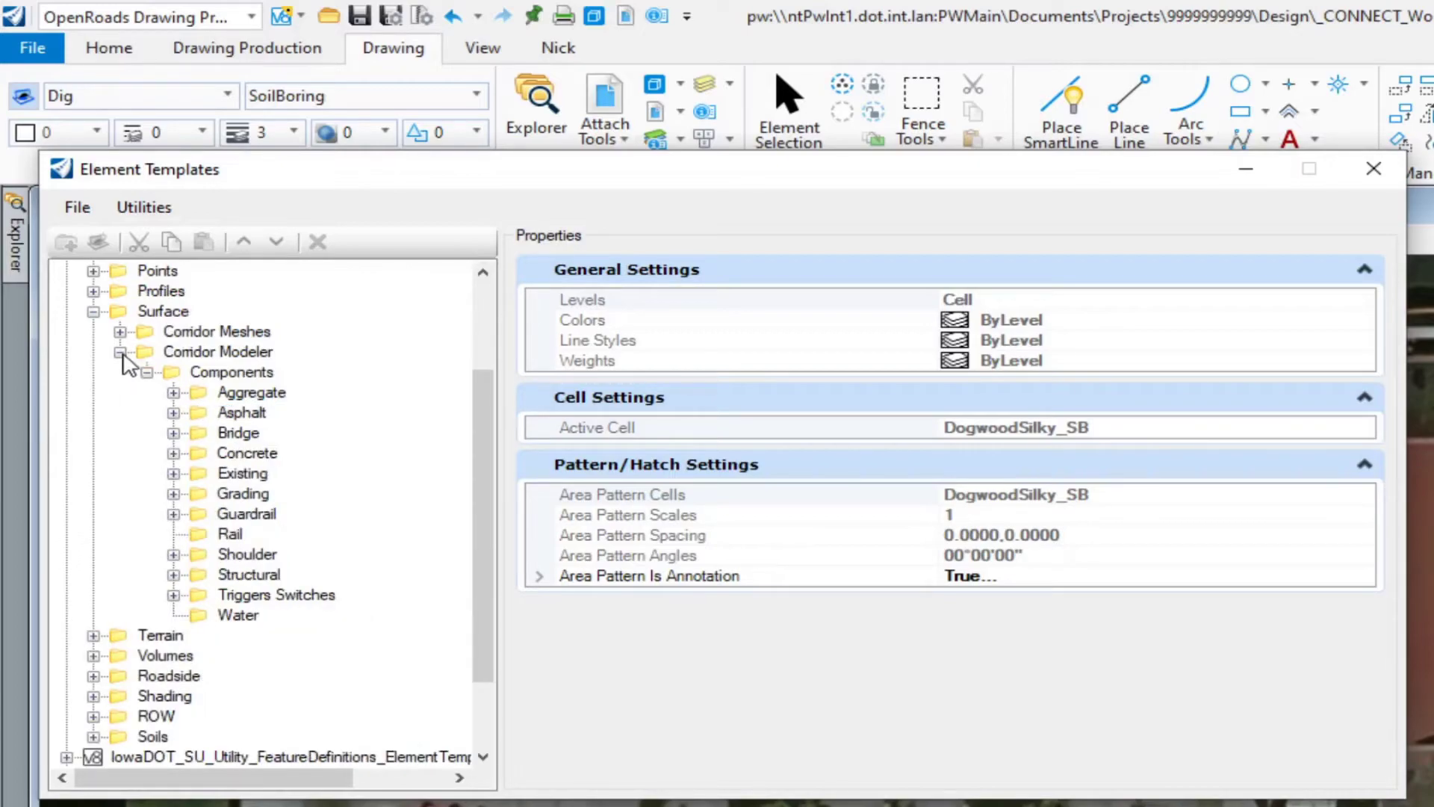
left_click(119, 351)
left_click(93, 454)
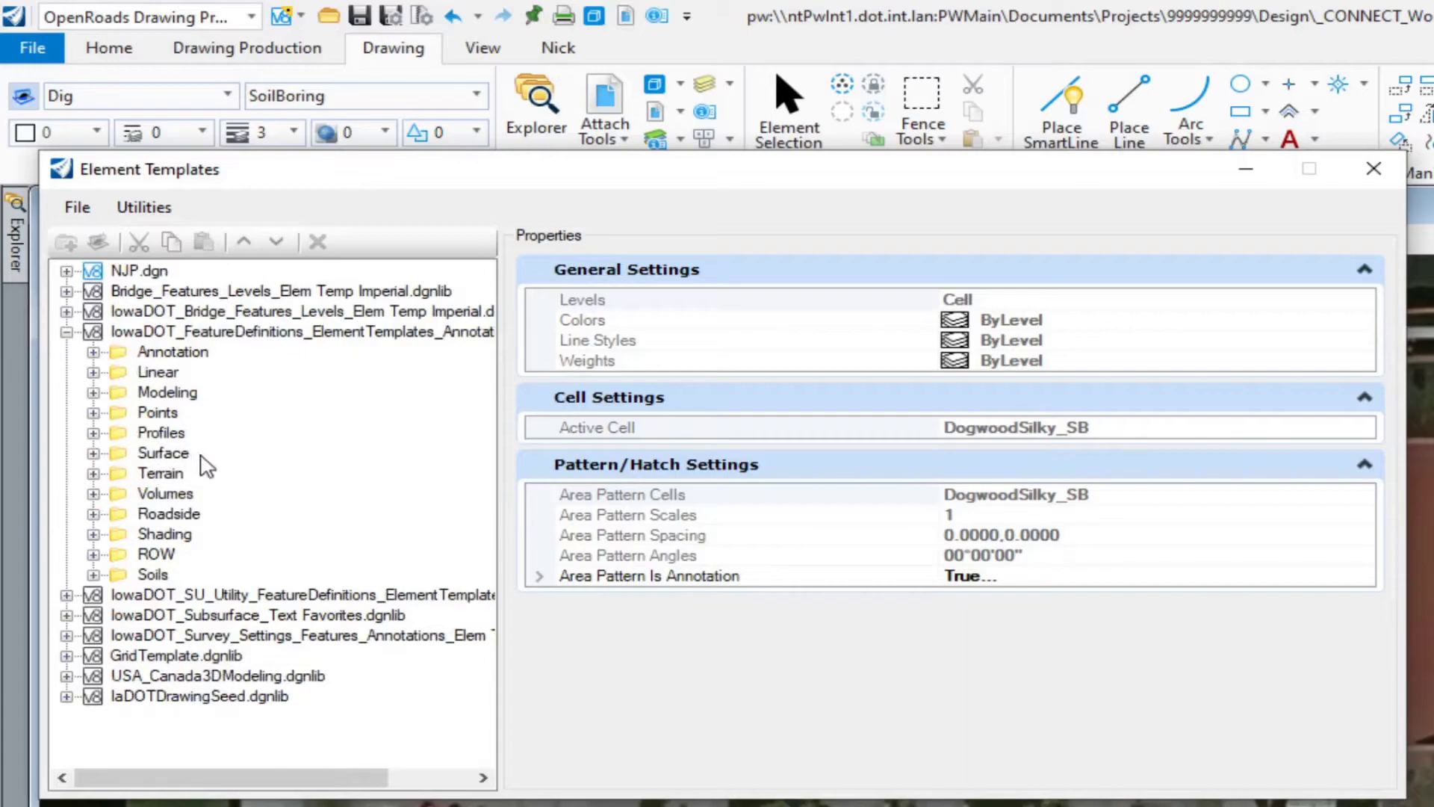
Expand Terrain and browse its Road and Soils templates
left_click(93, 475)
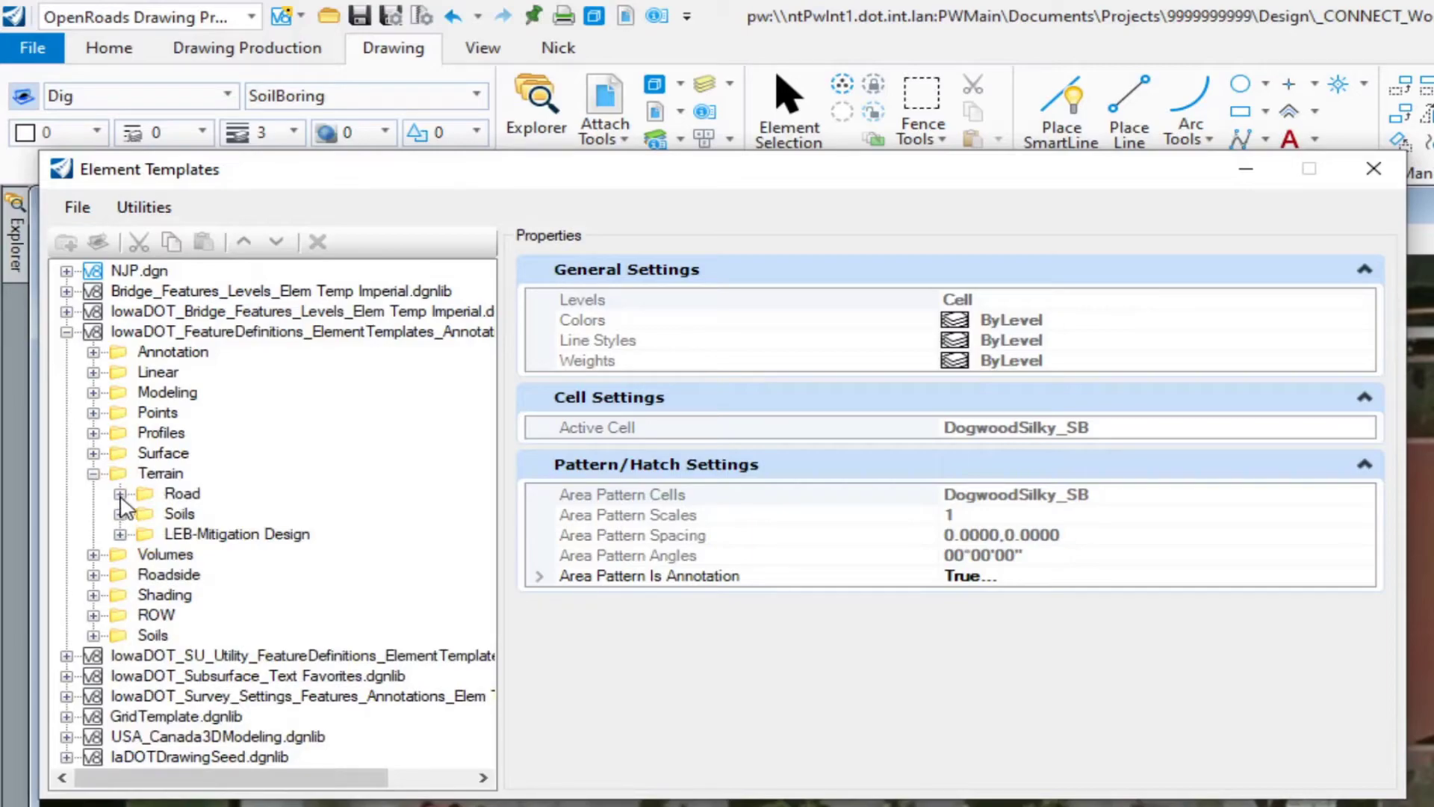
left_click(121, 494)
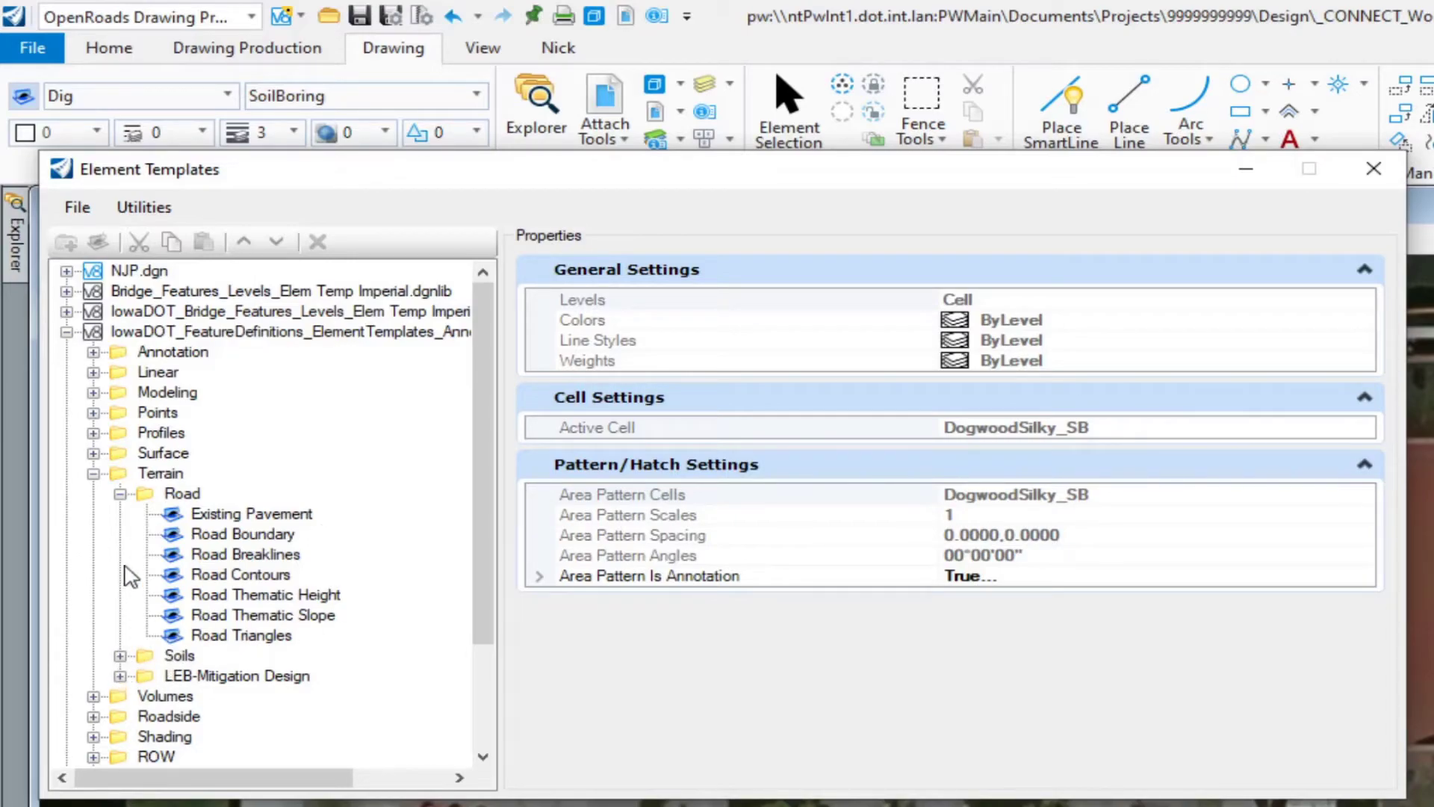
left_click(120, 493)
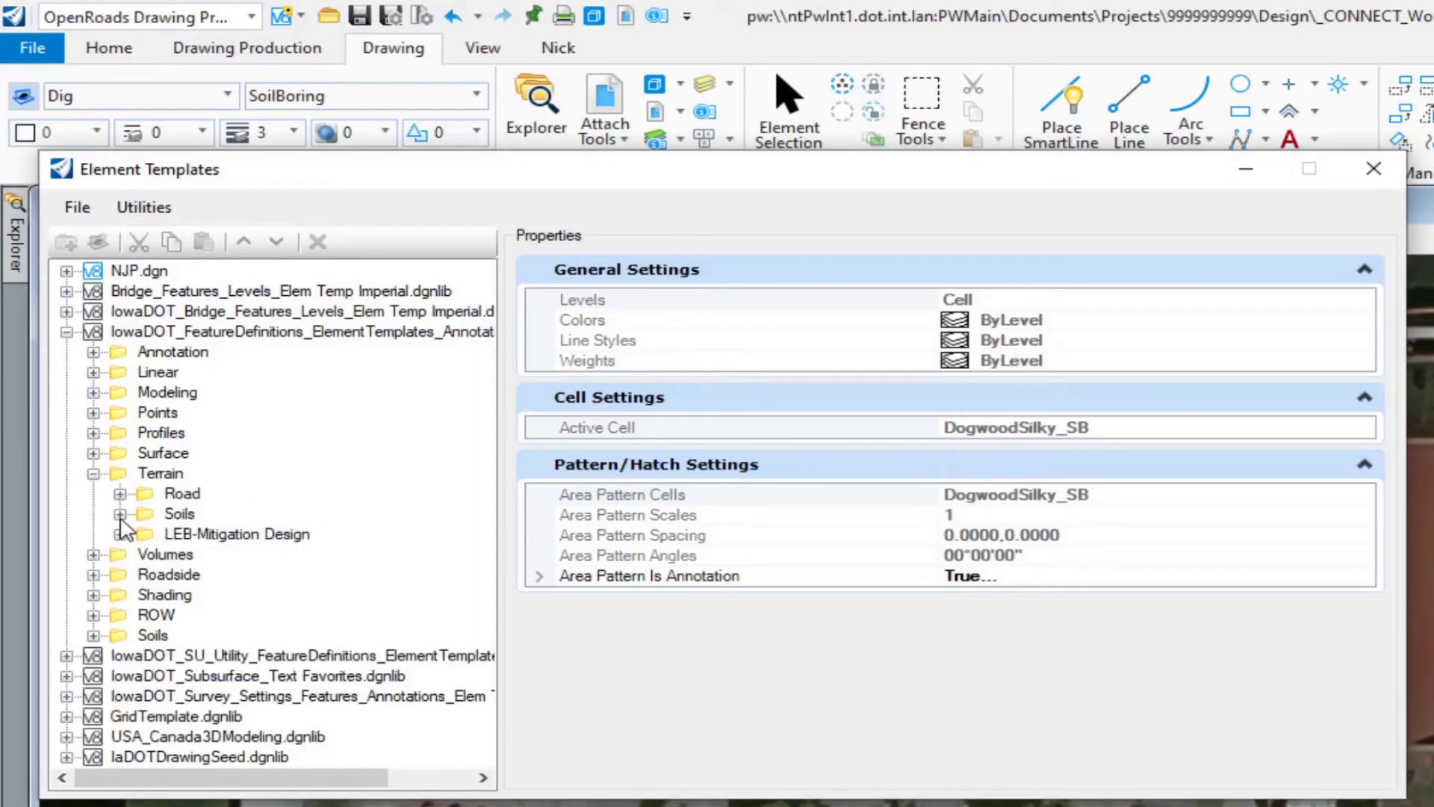
left_click(120, 514)
left_click_drag(482, 463, 483, 516)
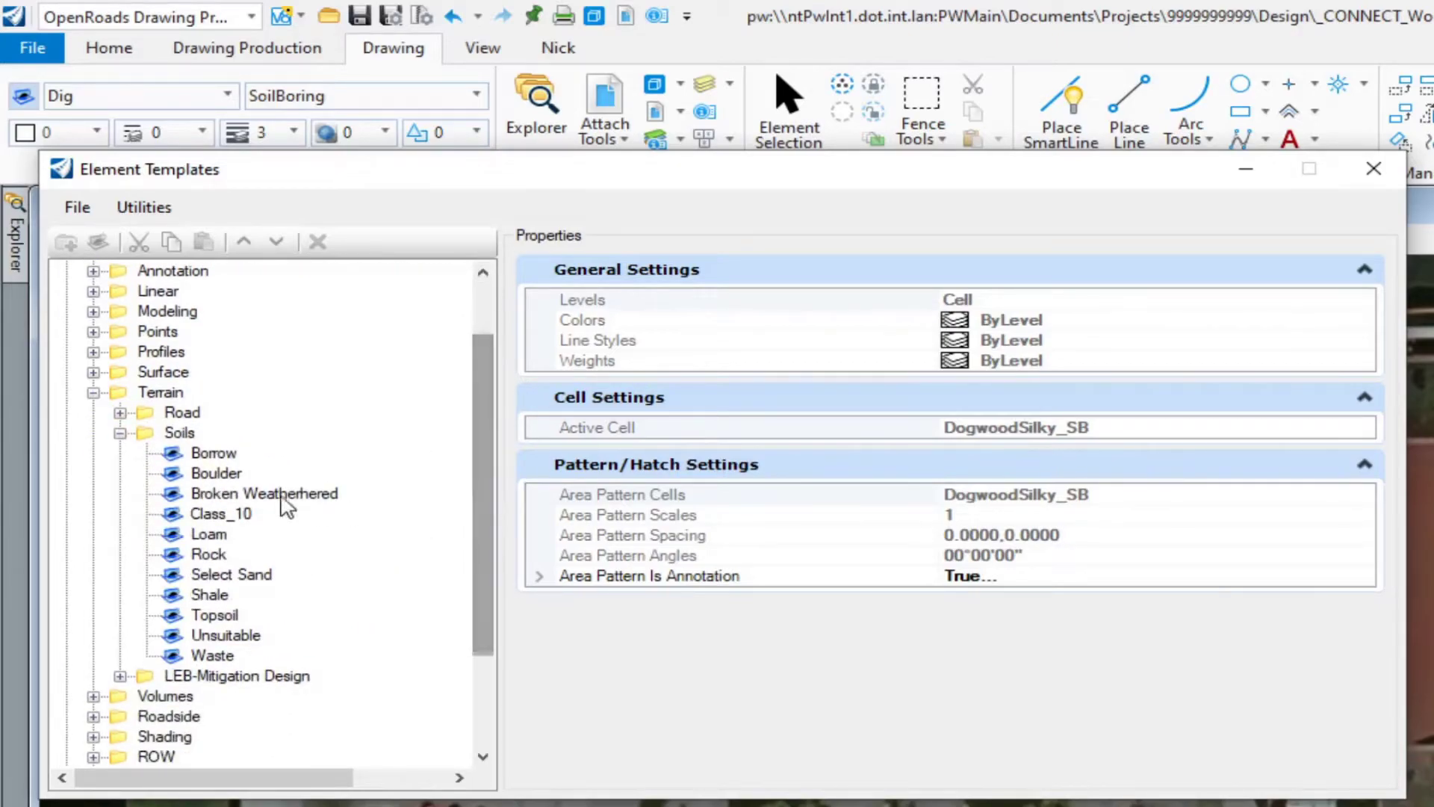
Browse LEB-Mitigation Design, fold Terrain, and list the Volumes Cut, Fill and Unsuitable Remove templates
left_click(120, 433)
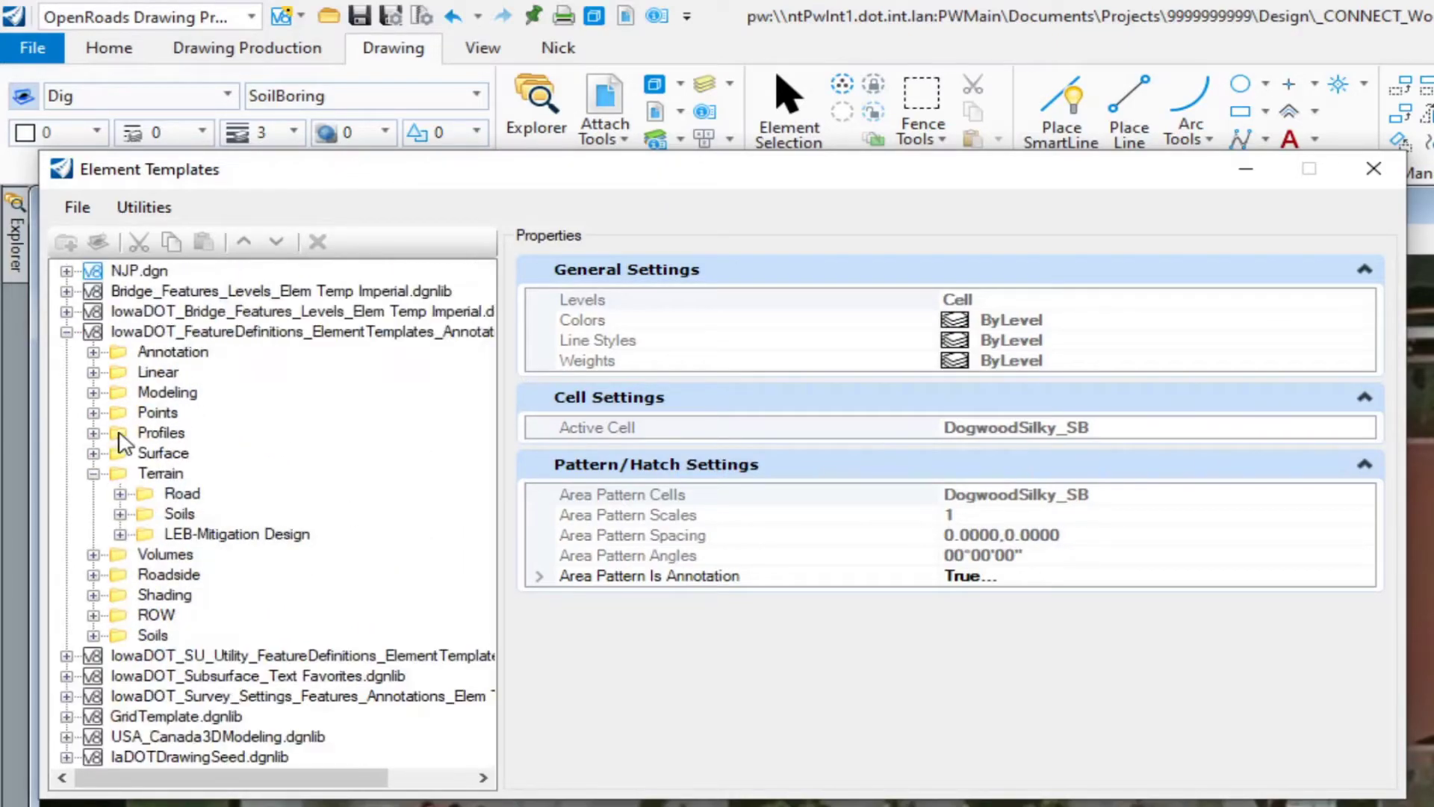
left_click(120, 534)
left_click(121, 534)
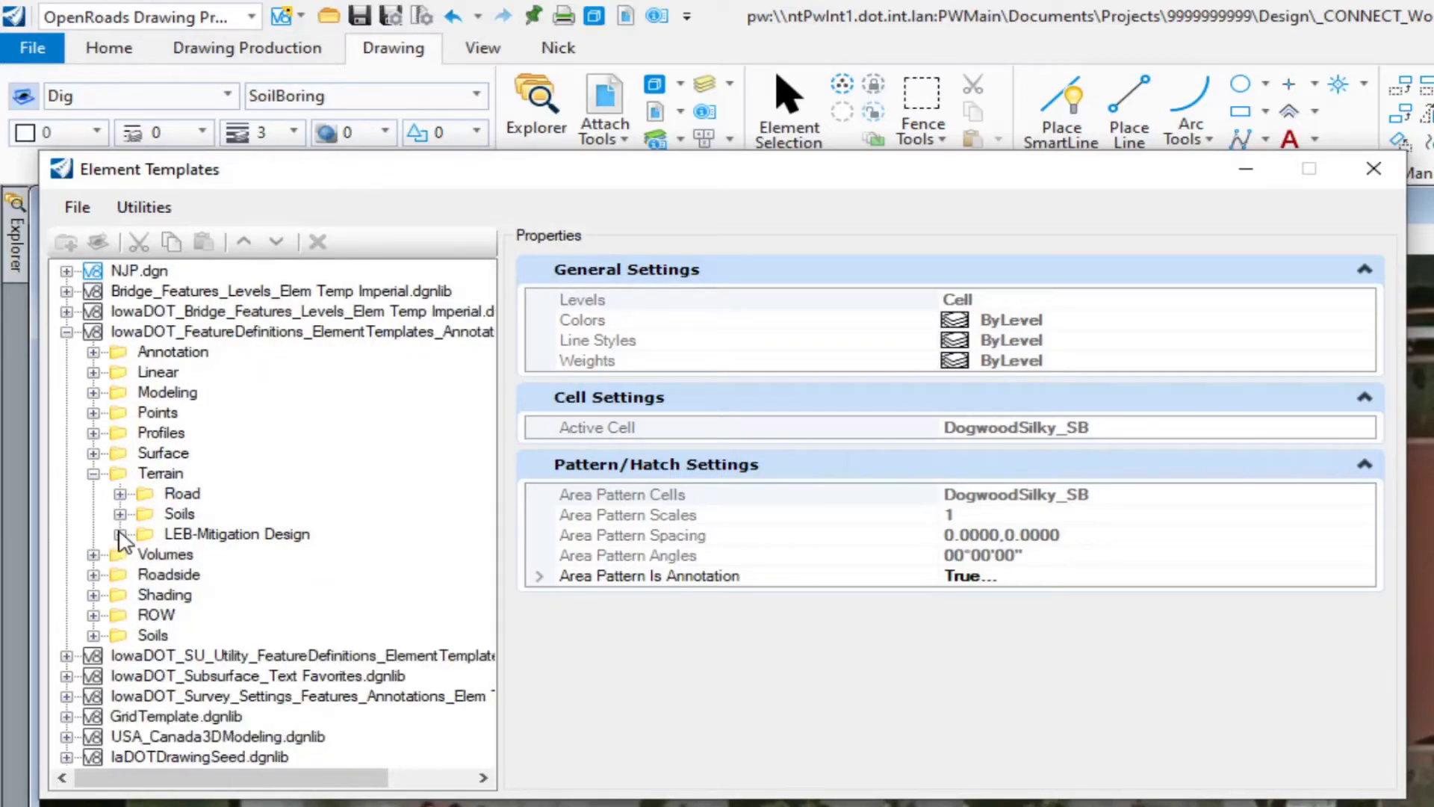
left_click(93, 473)
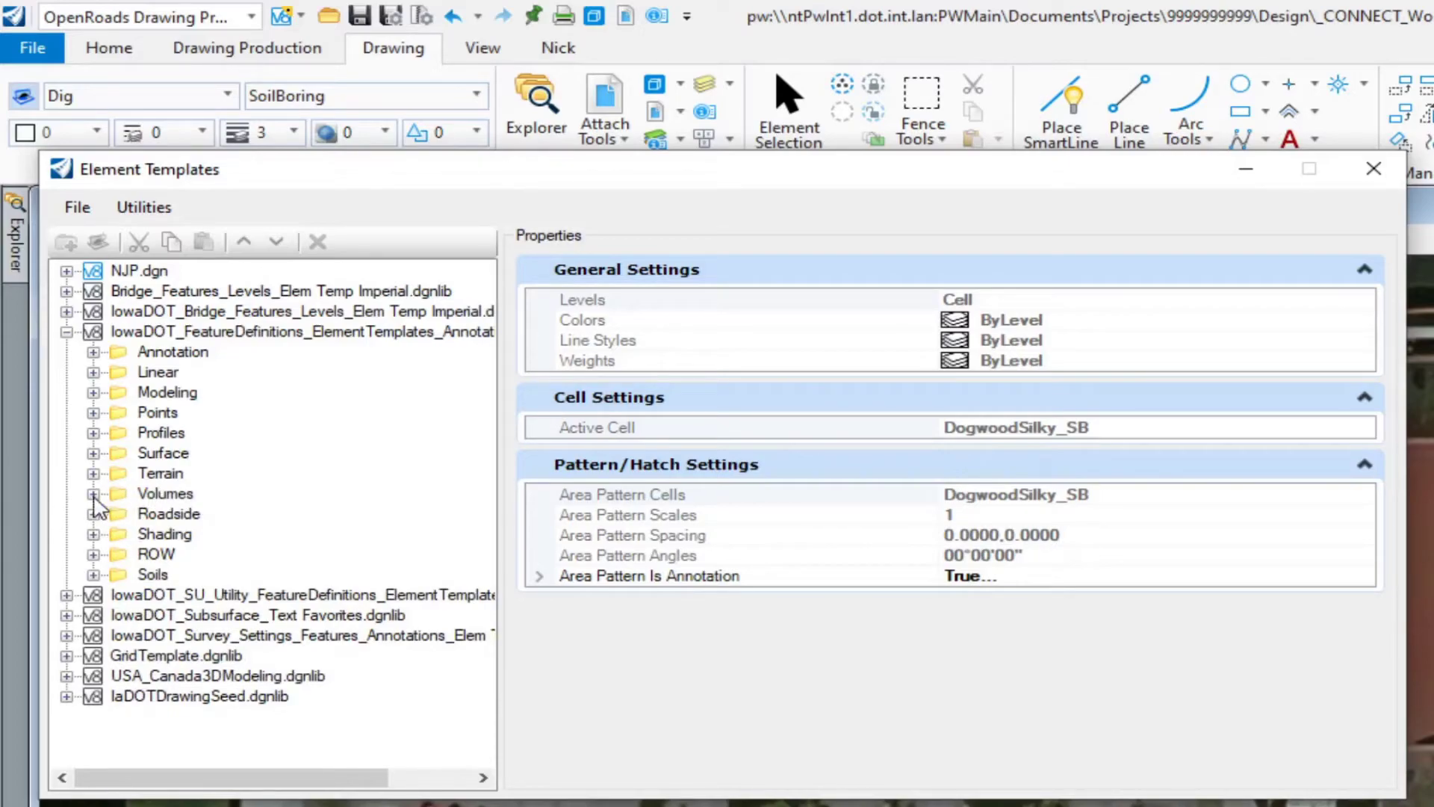
left_click(93, 494)
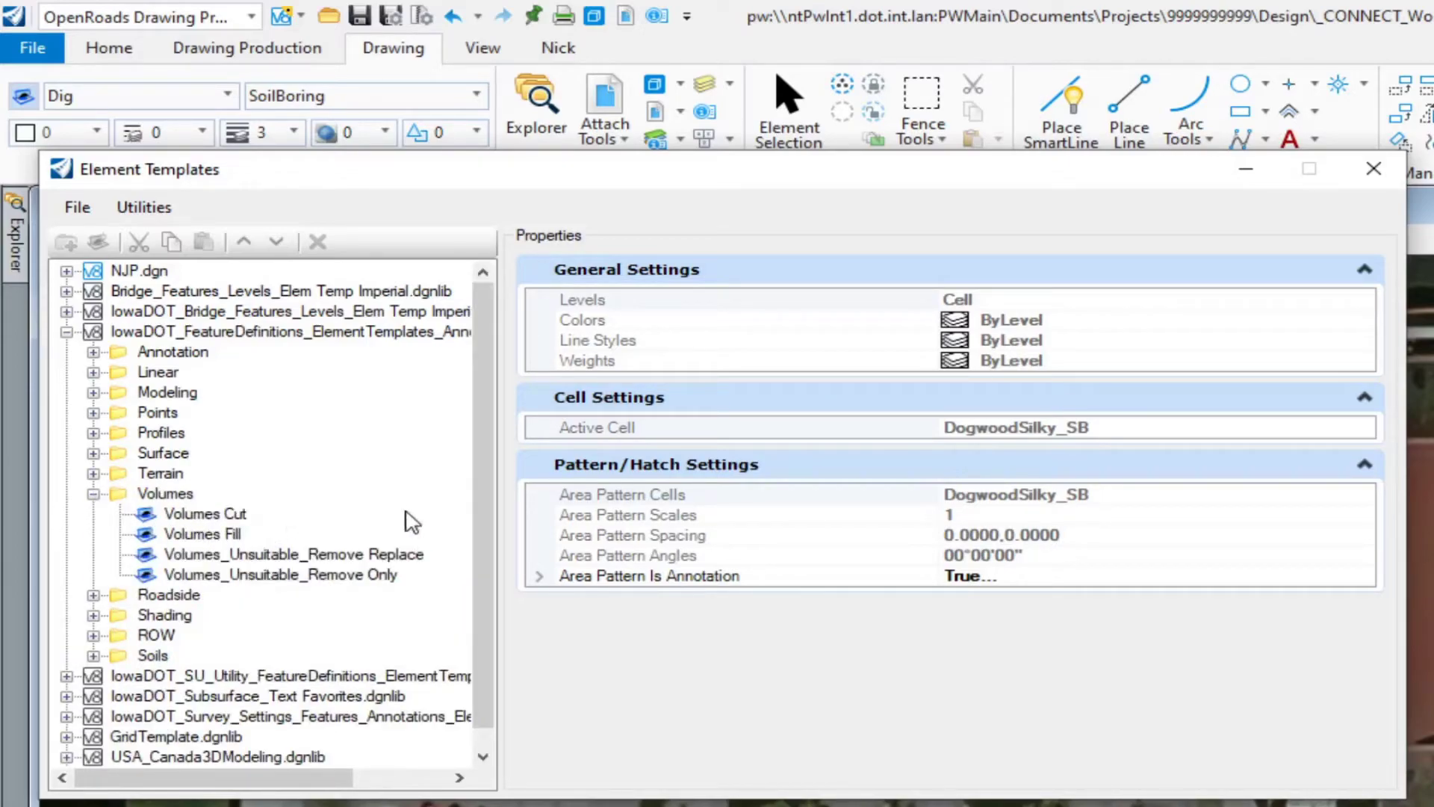
Expand Roadside > Seeding and inspect the SeedFert template's properties
left_click(93, 494)
left_click(92, 514)
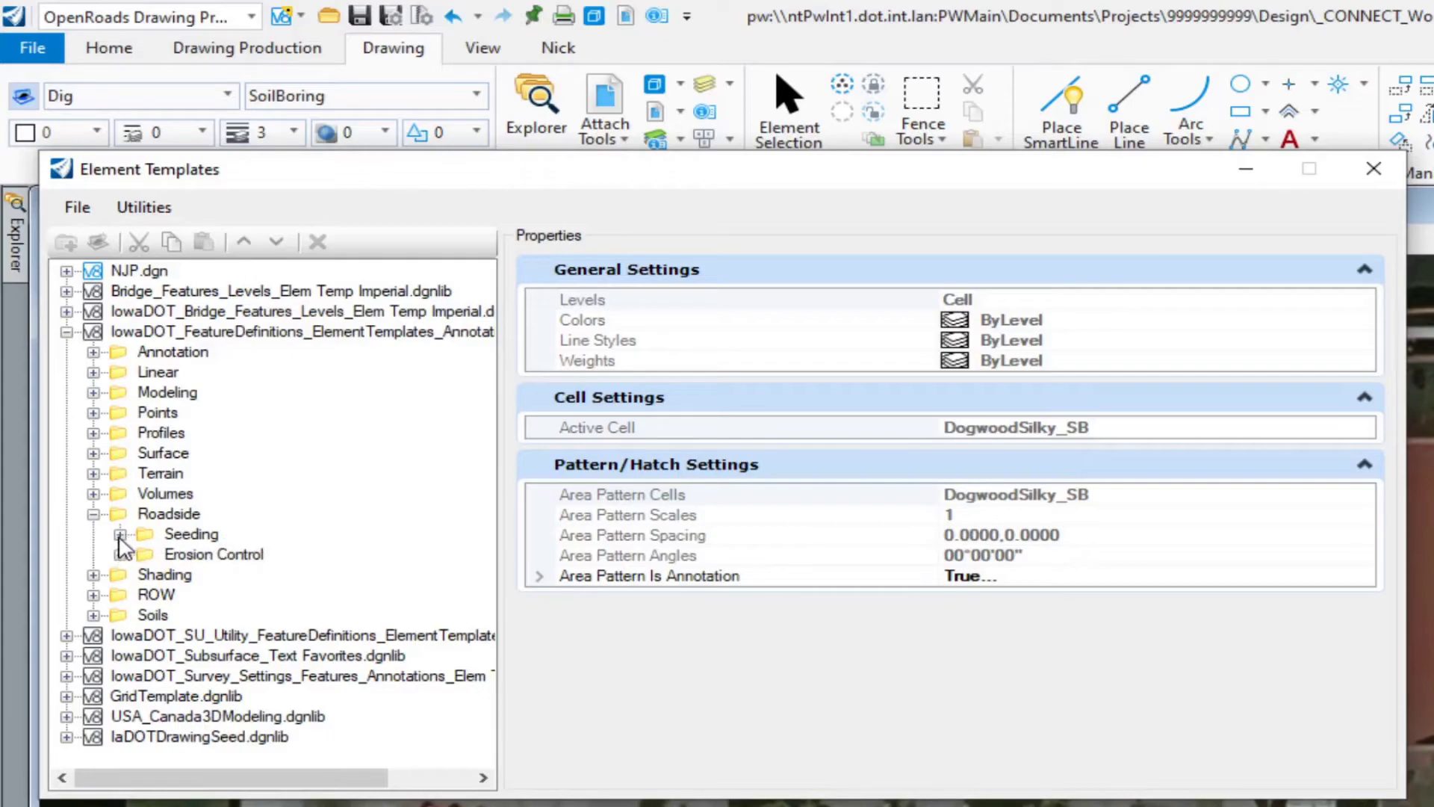
left_click(119, 534)
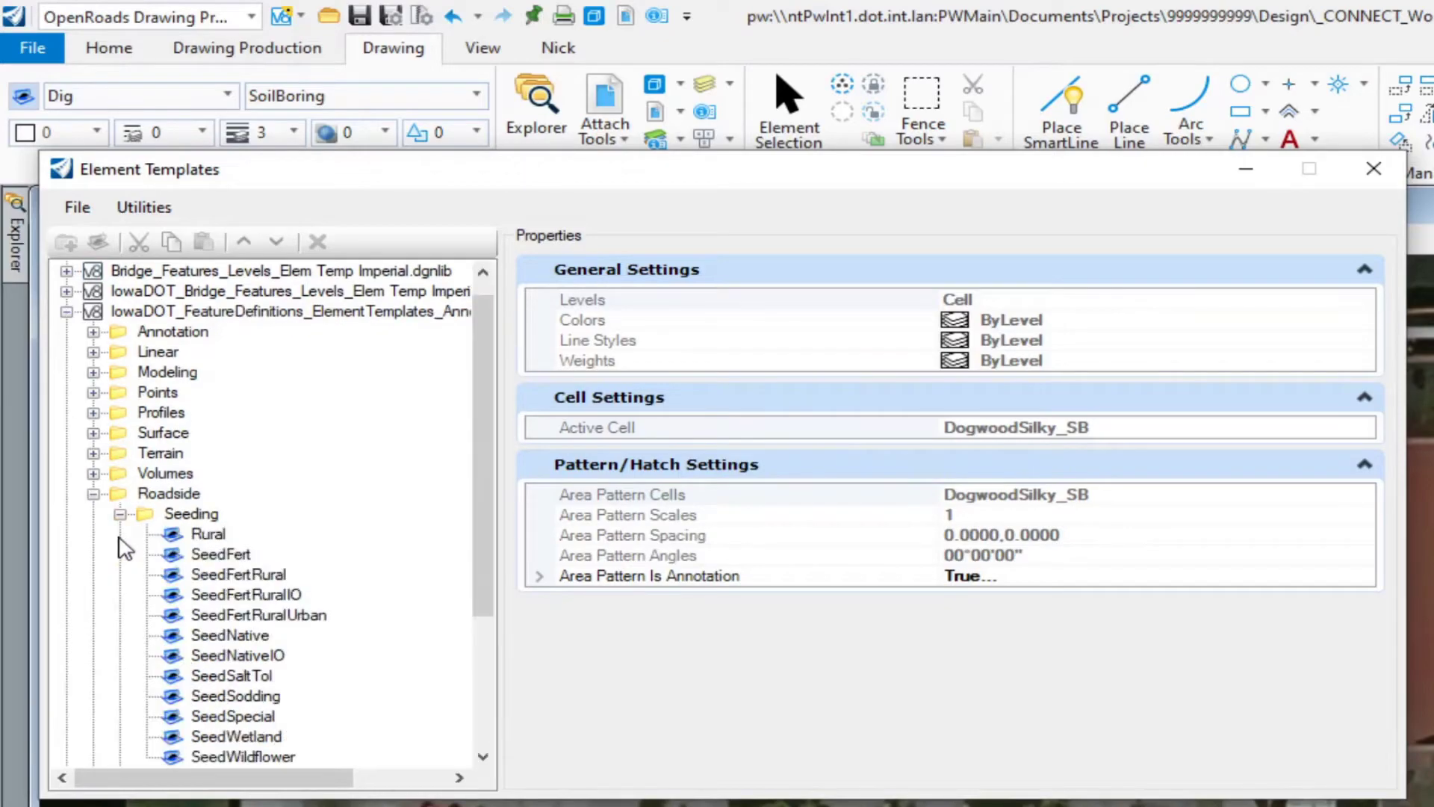
left_click(227, 554)
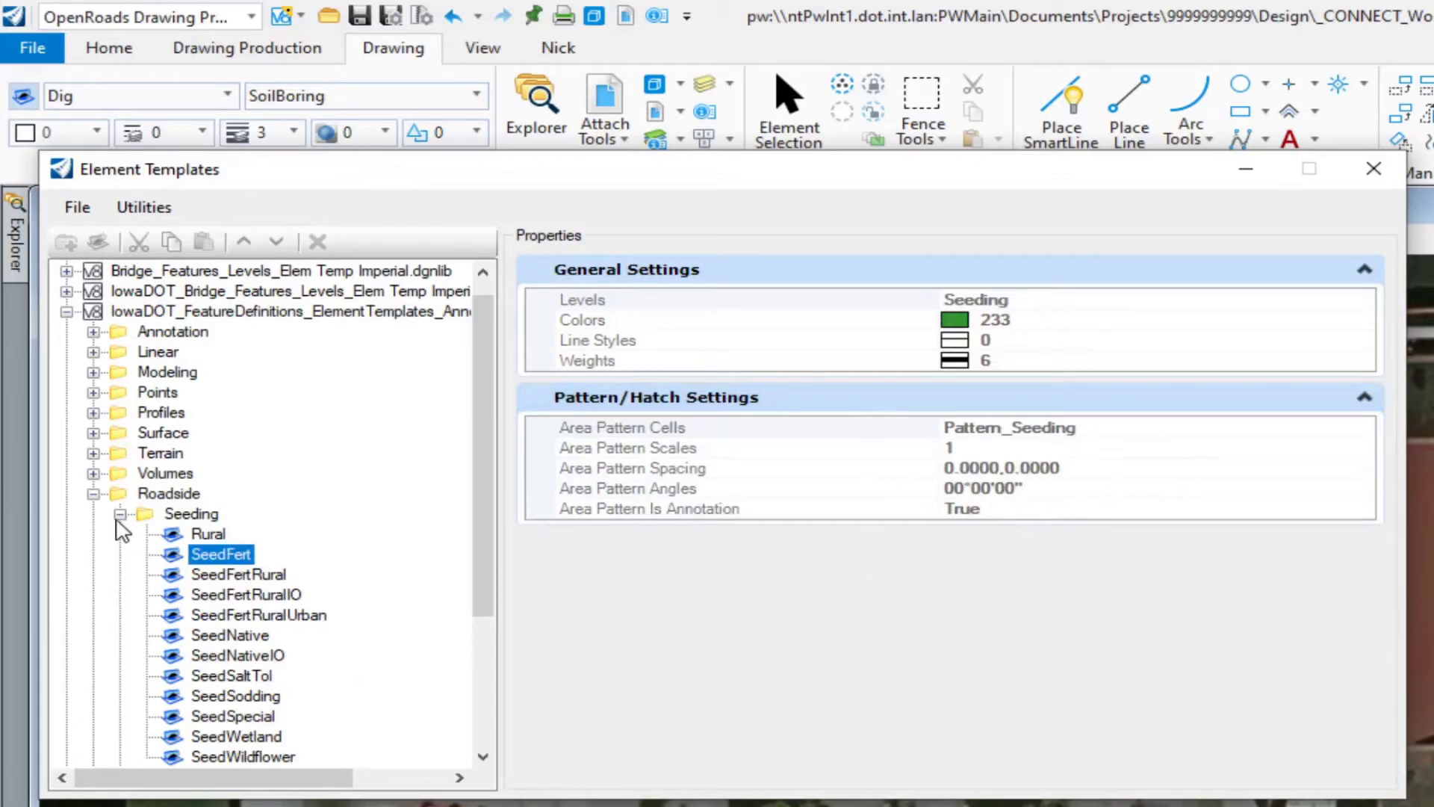
scroll(318, 584, "down", 3)
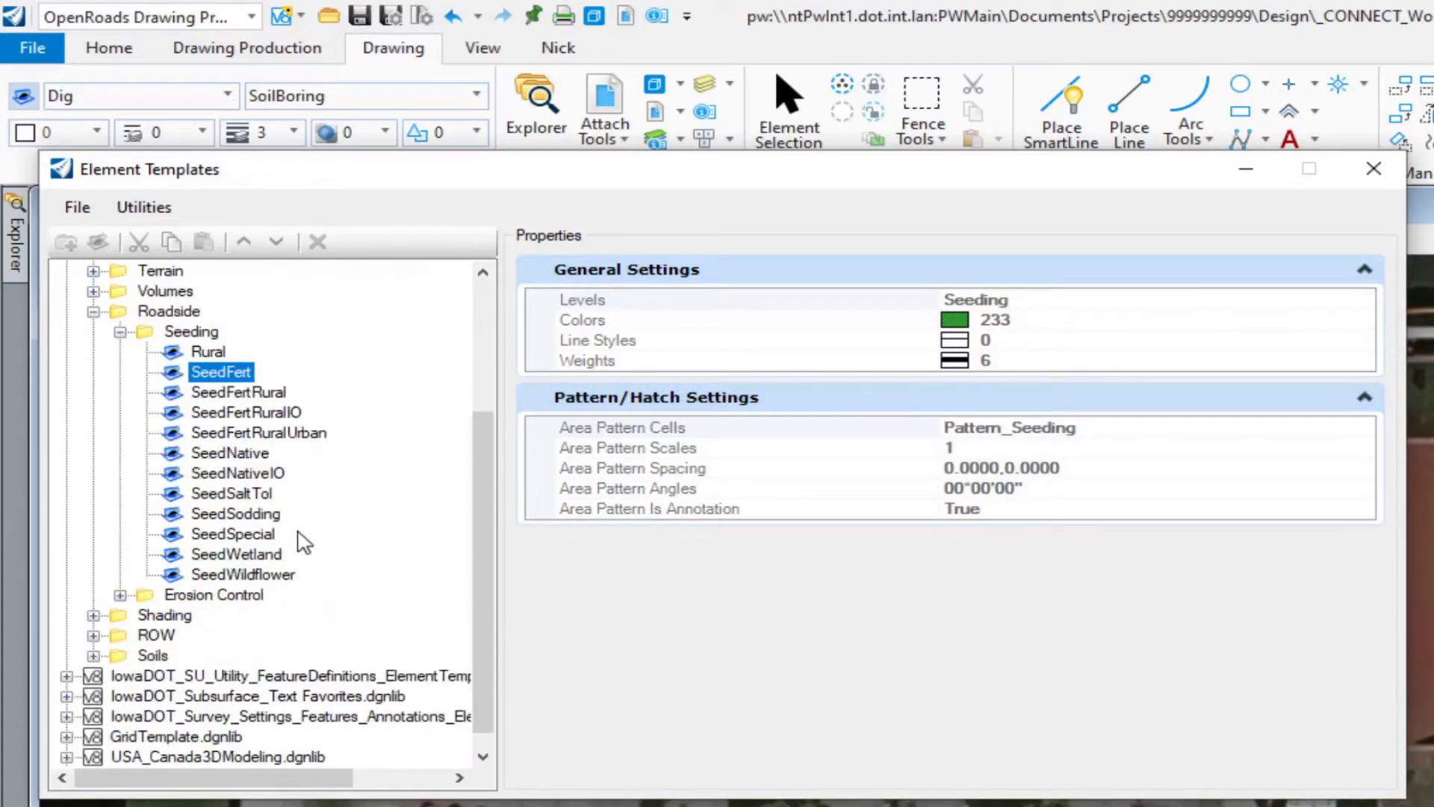
left_click(120, 332)
Review Erosion Control's RockCheck, RockDams, RockBasin, SiltBasin and SiltCheck templates, then fold the folder
left_click(119, 553)
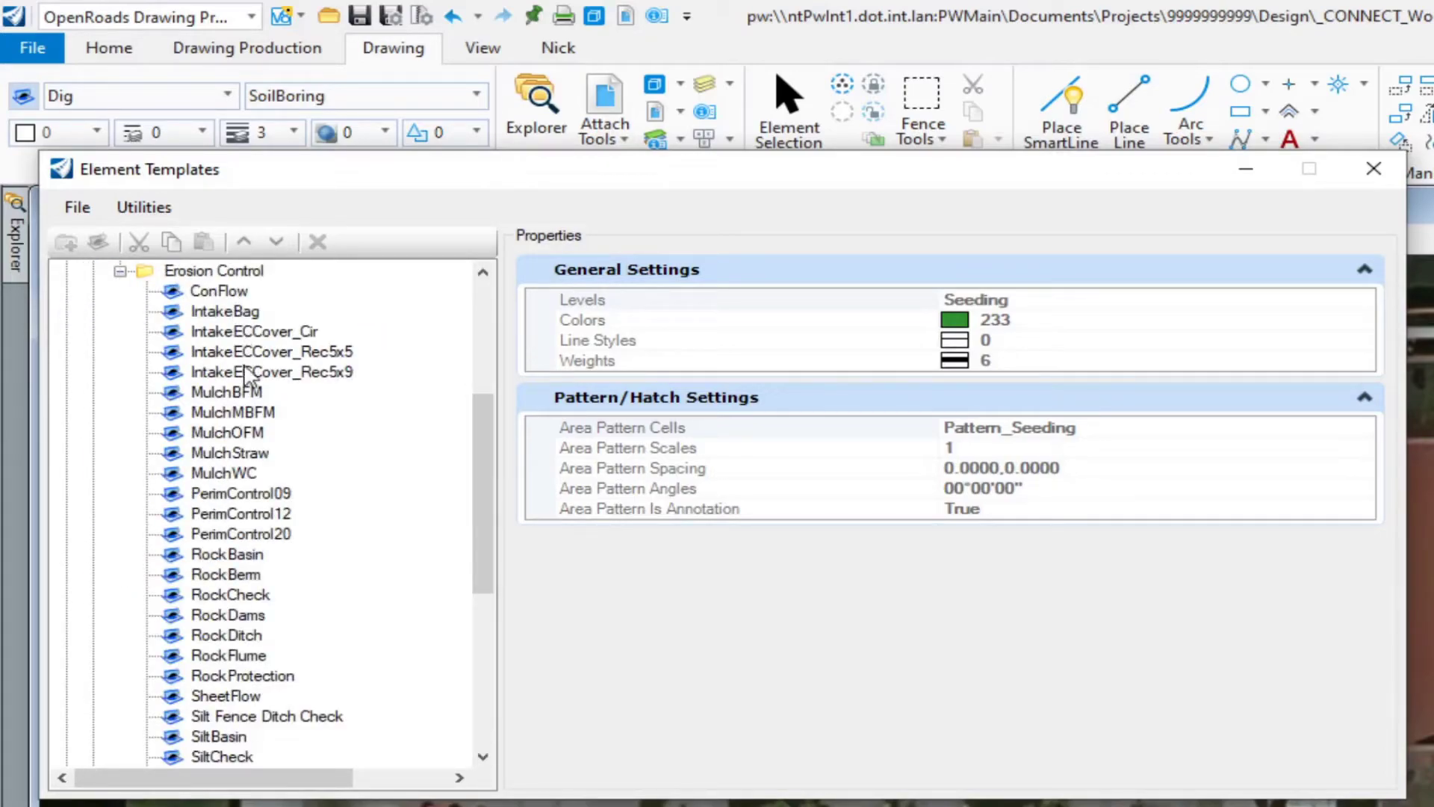
left_click(239, 597)
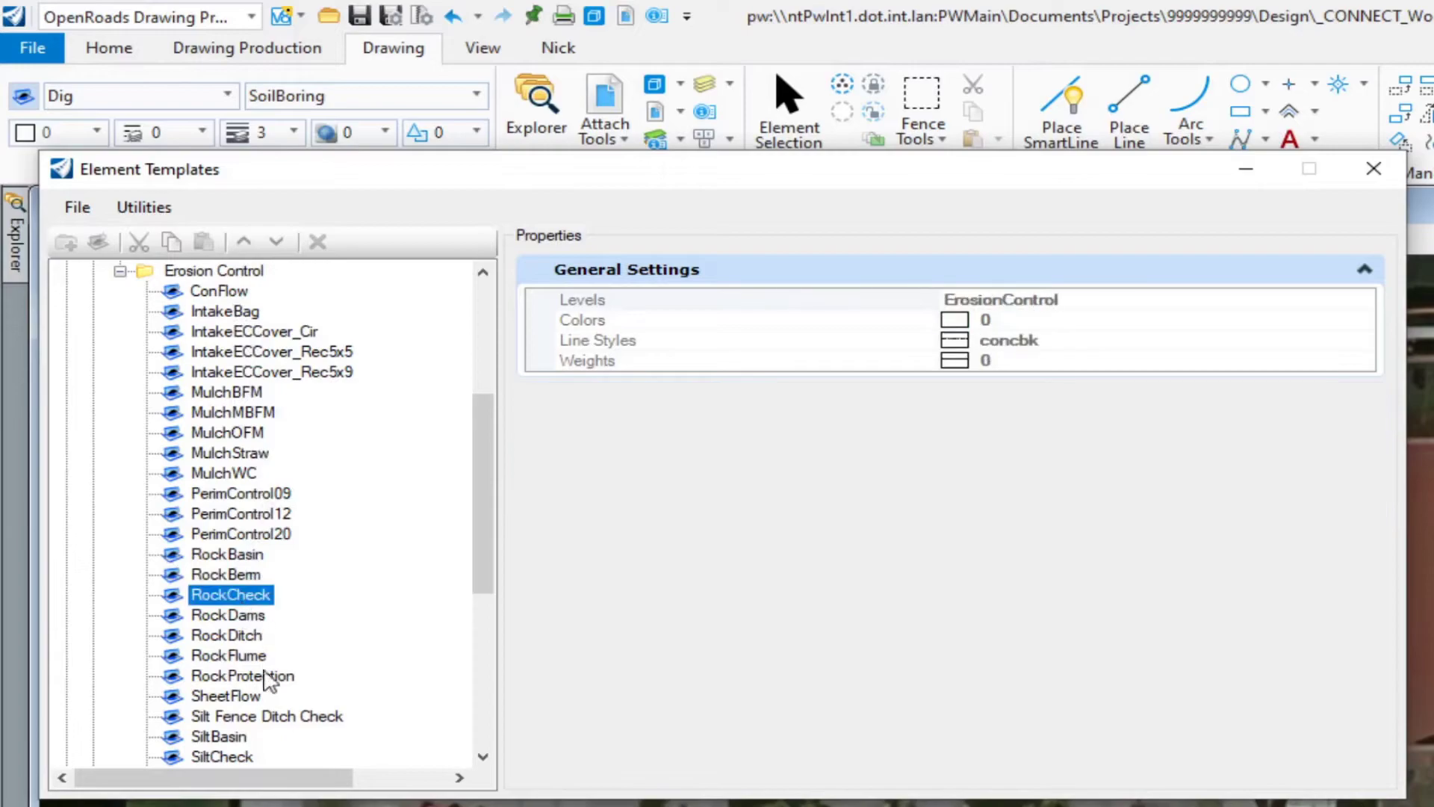
left_click(241, 616)
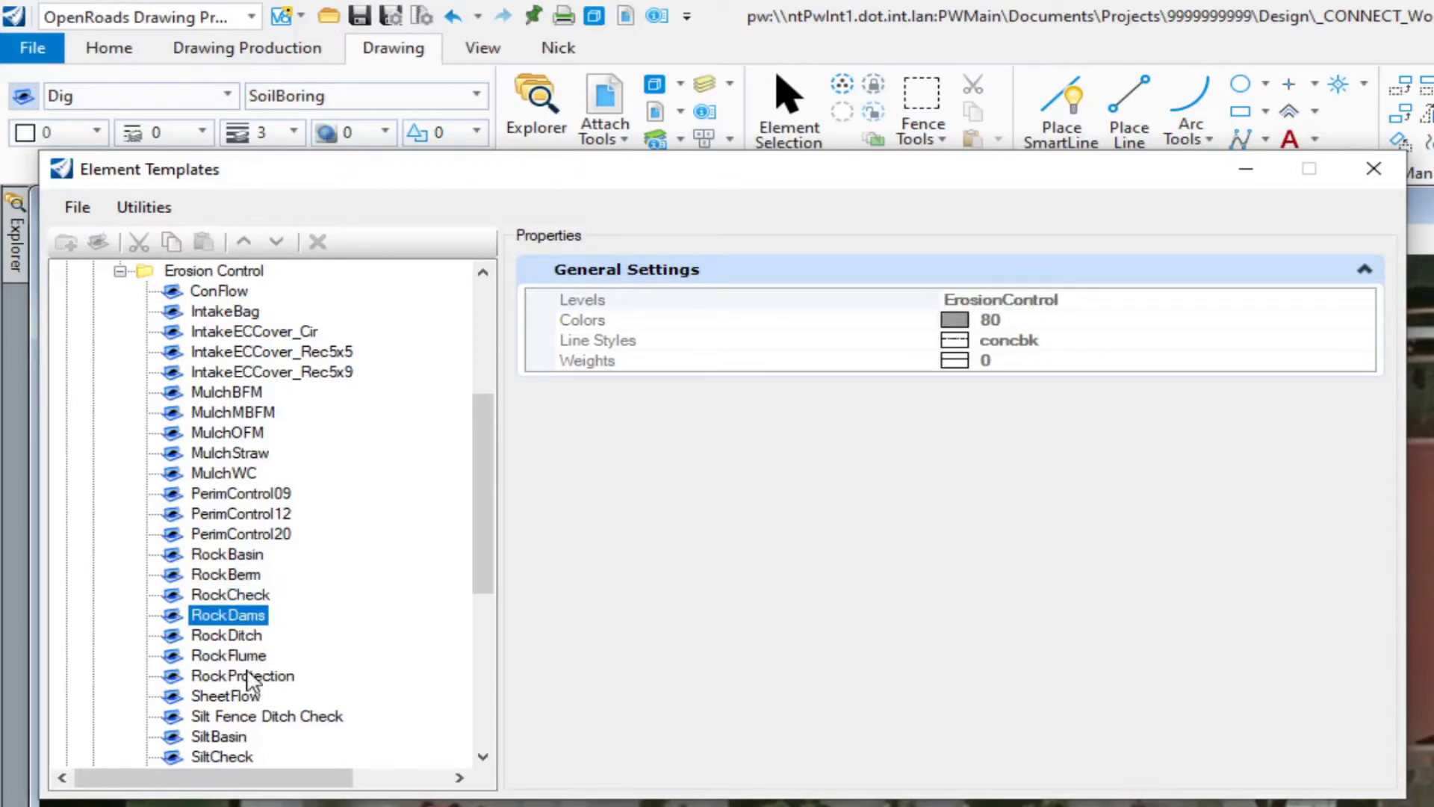
left_click(243, 559)
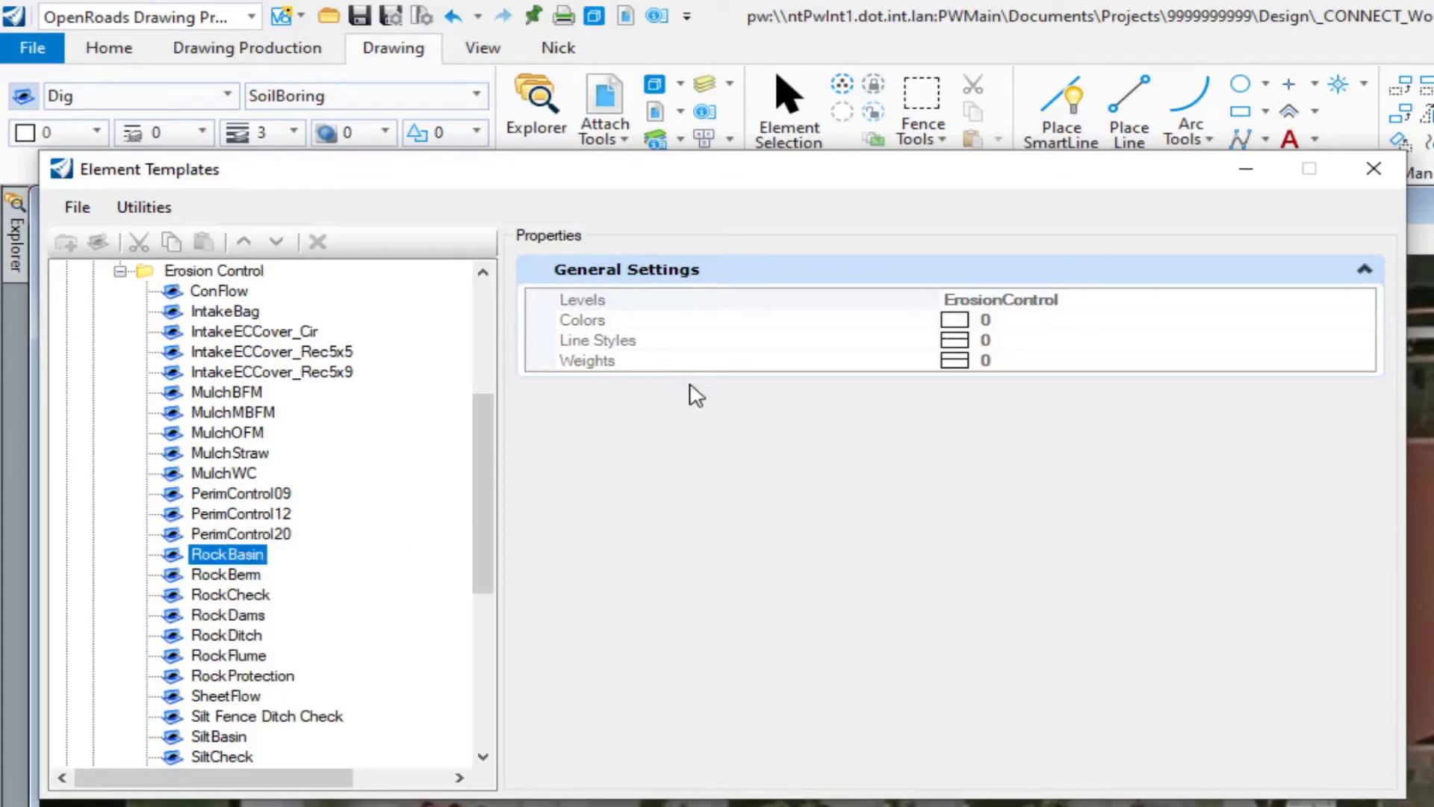
left_click(258, 738)
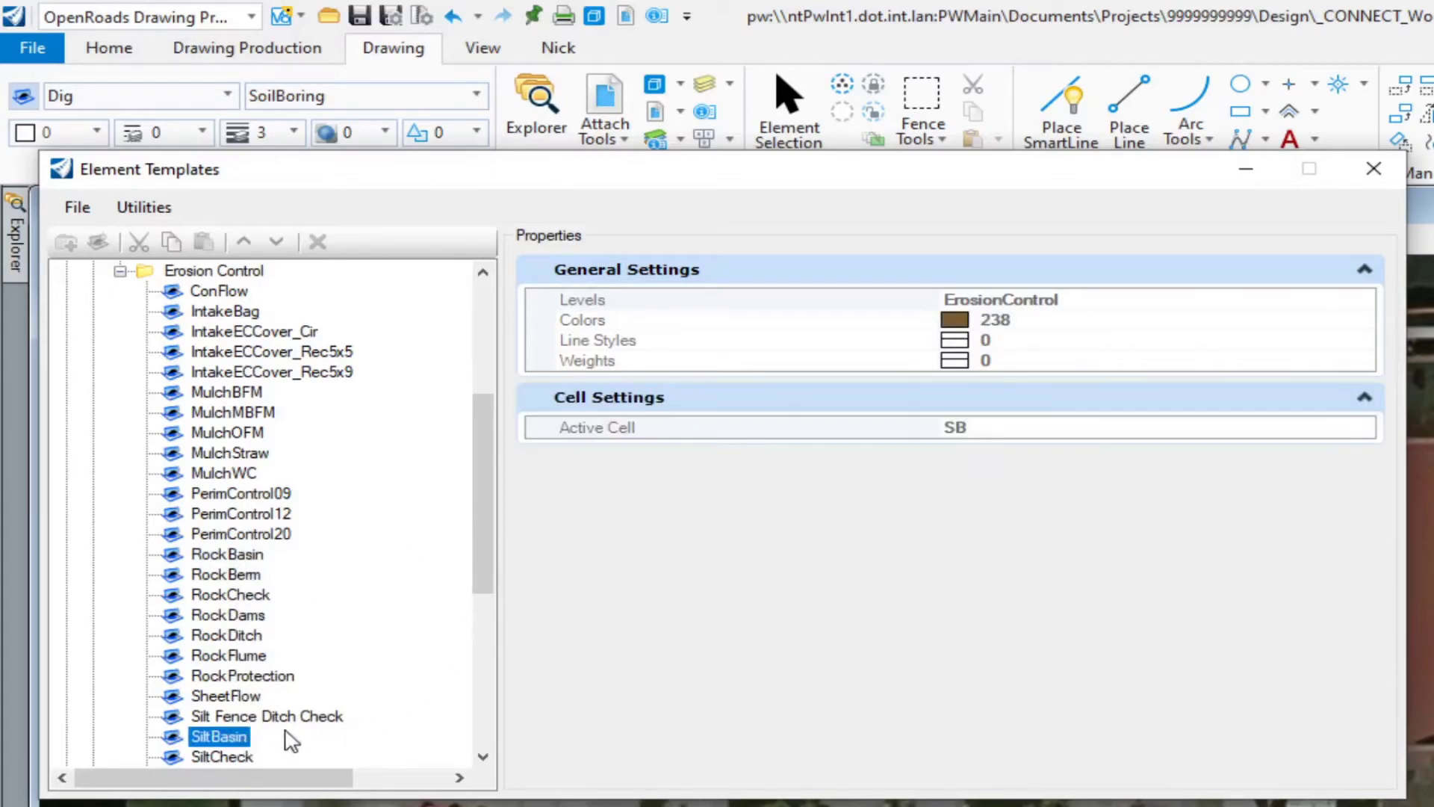
left_click(220, 757)
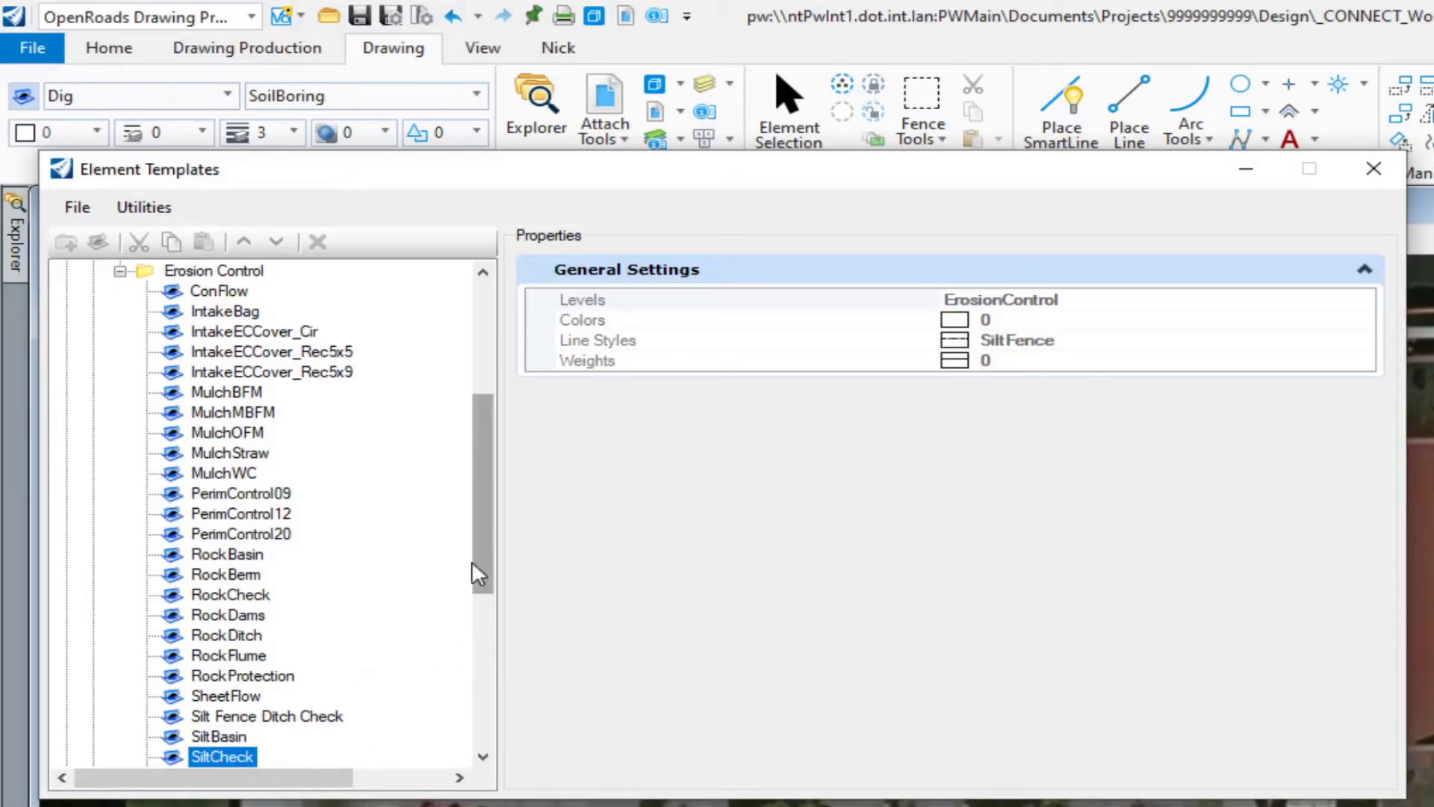
left_click(120, 271)
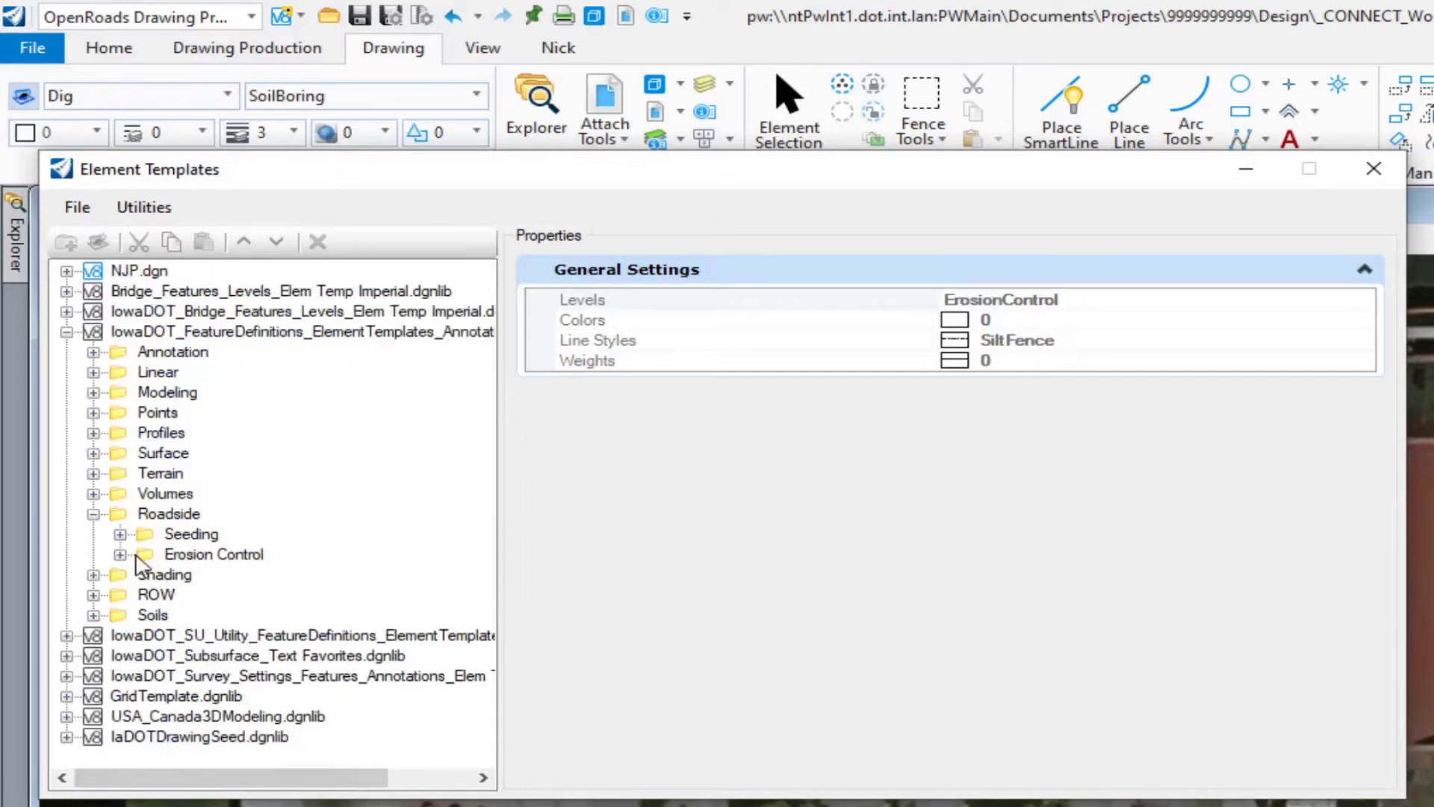
Fold Roadside and browse the Shading folder's Proposed, Staging and Sidewalk templates
left_click(92, 514)
left_click(91, 535)
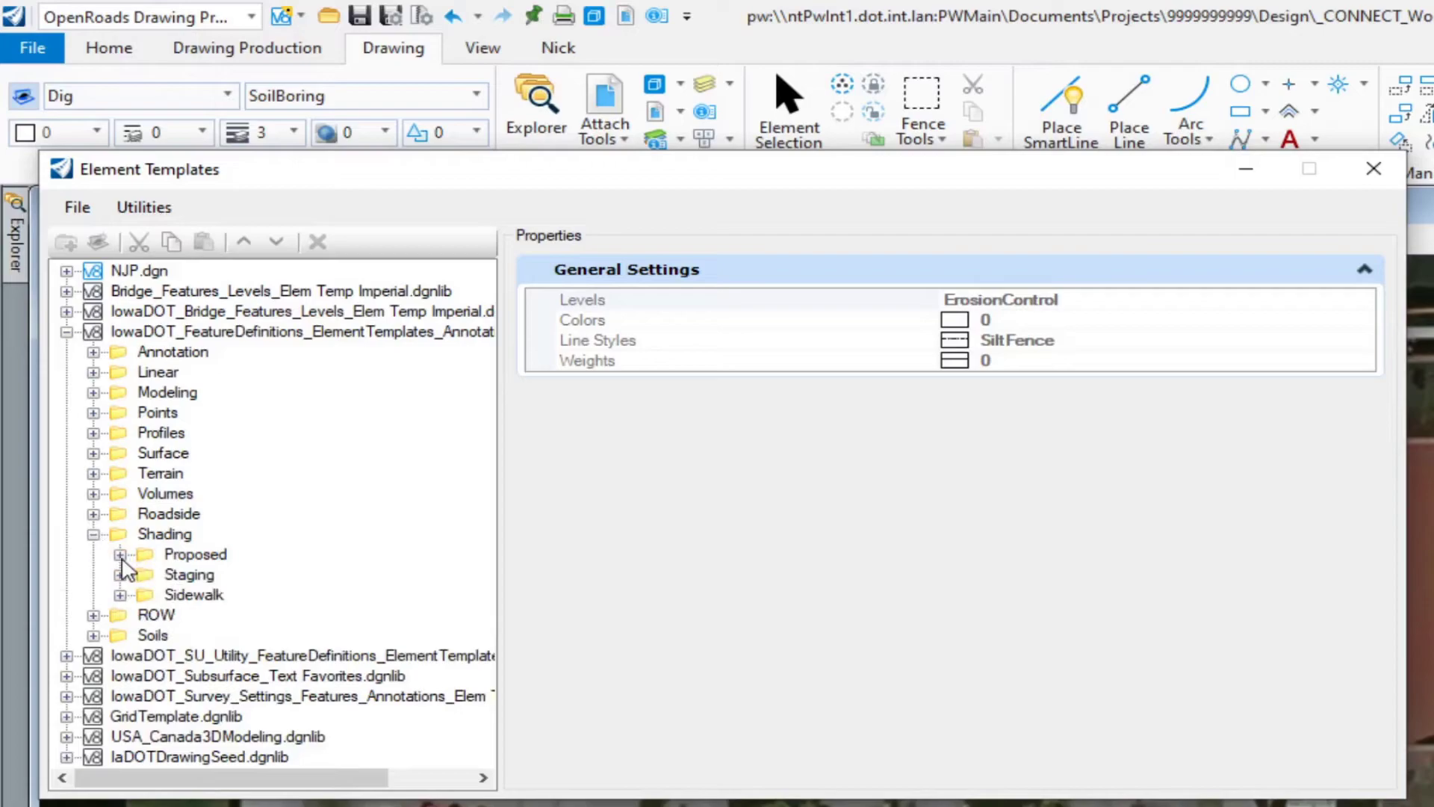
left_click(120, 554)
scroll(484, 500, "down", 1)
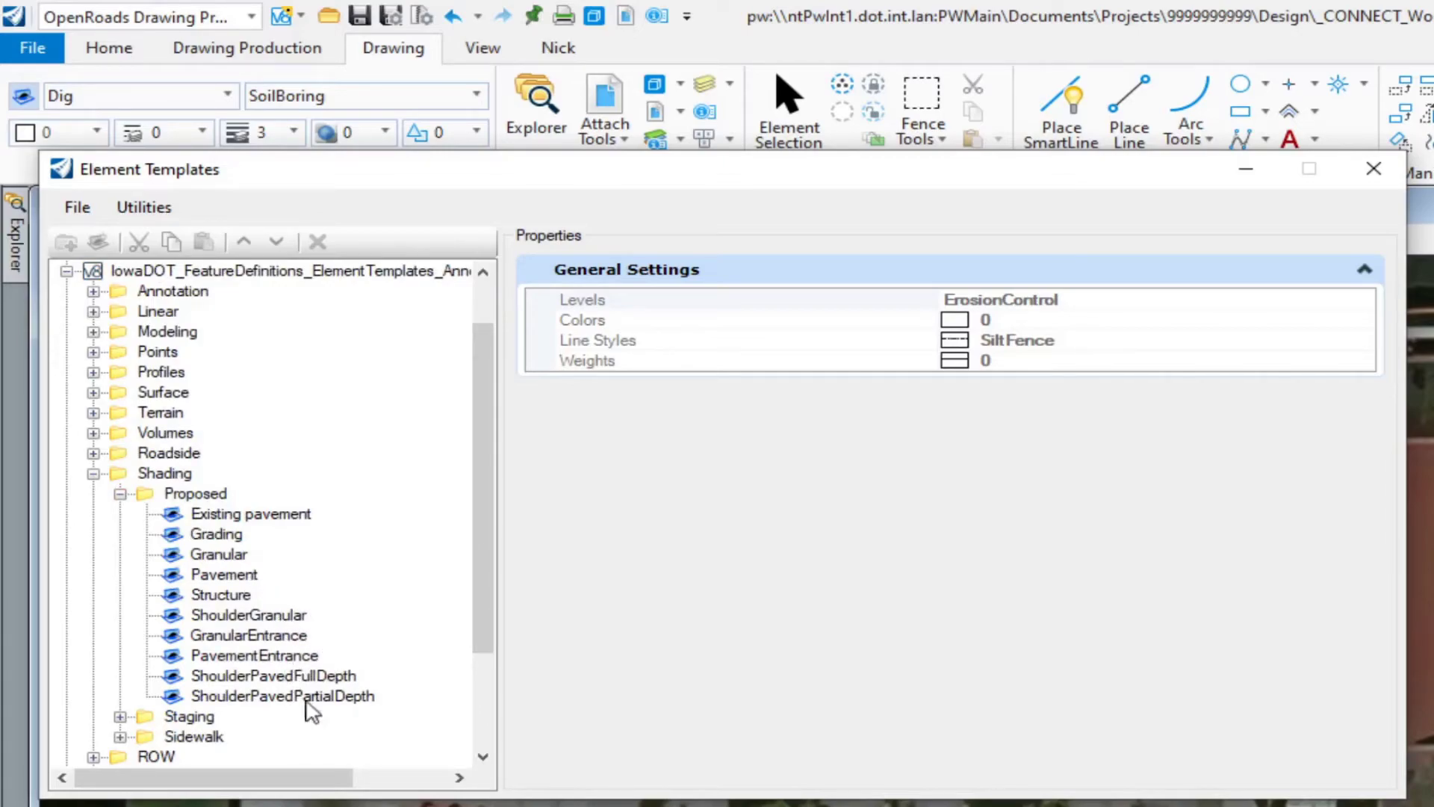
left_click(120, 493)
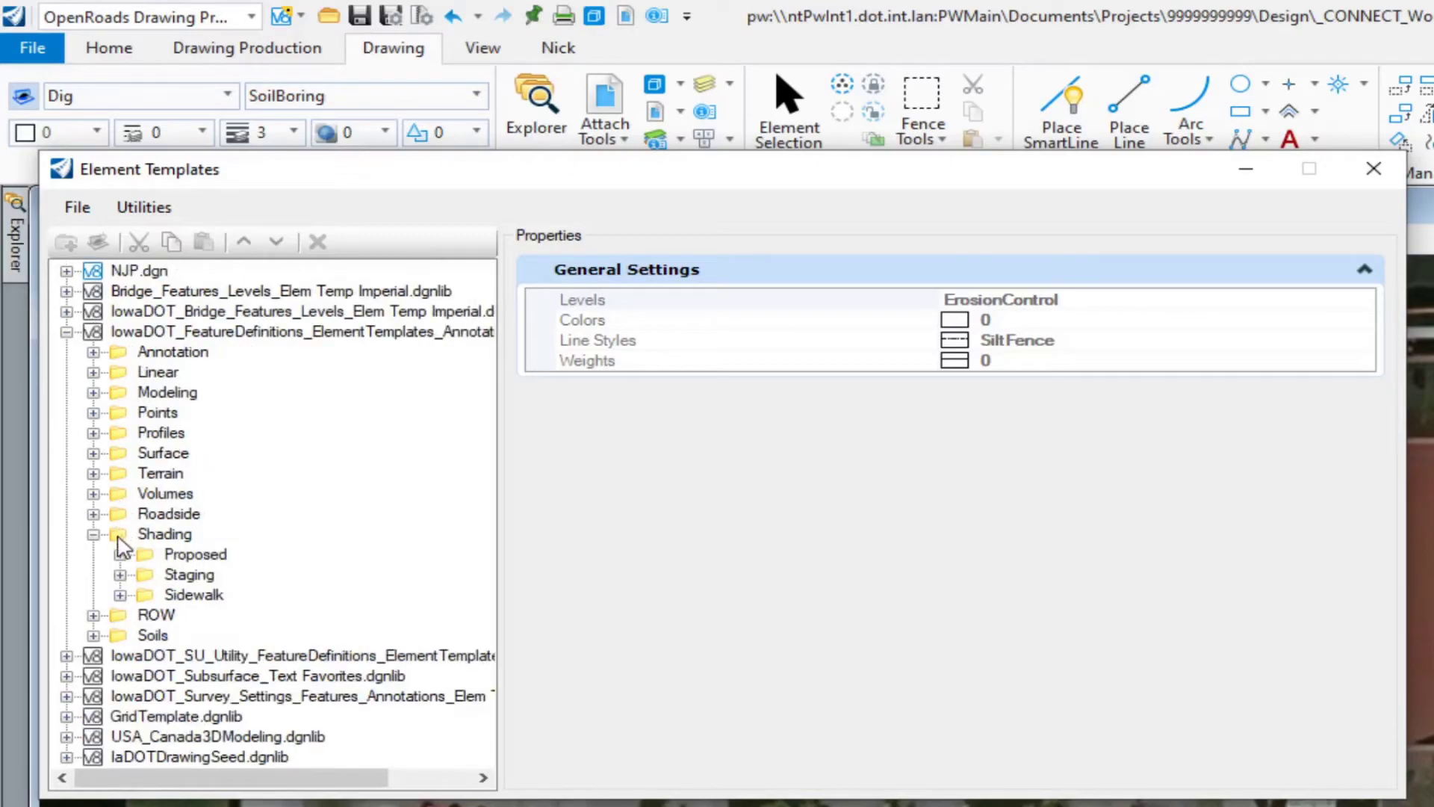
left_click(120, 574)
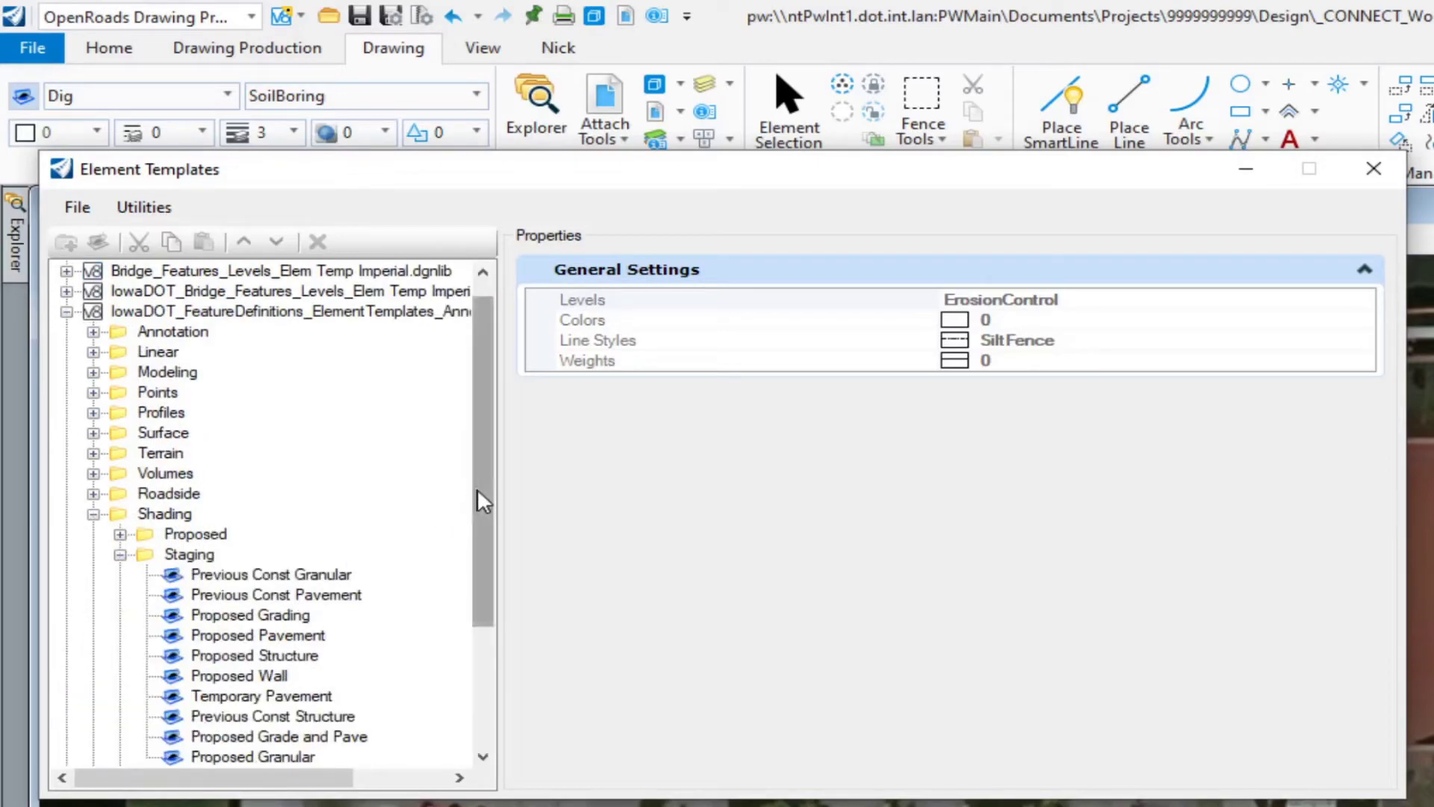
left_click_drag(477, 488, 472, 559)
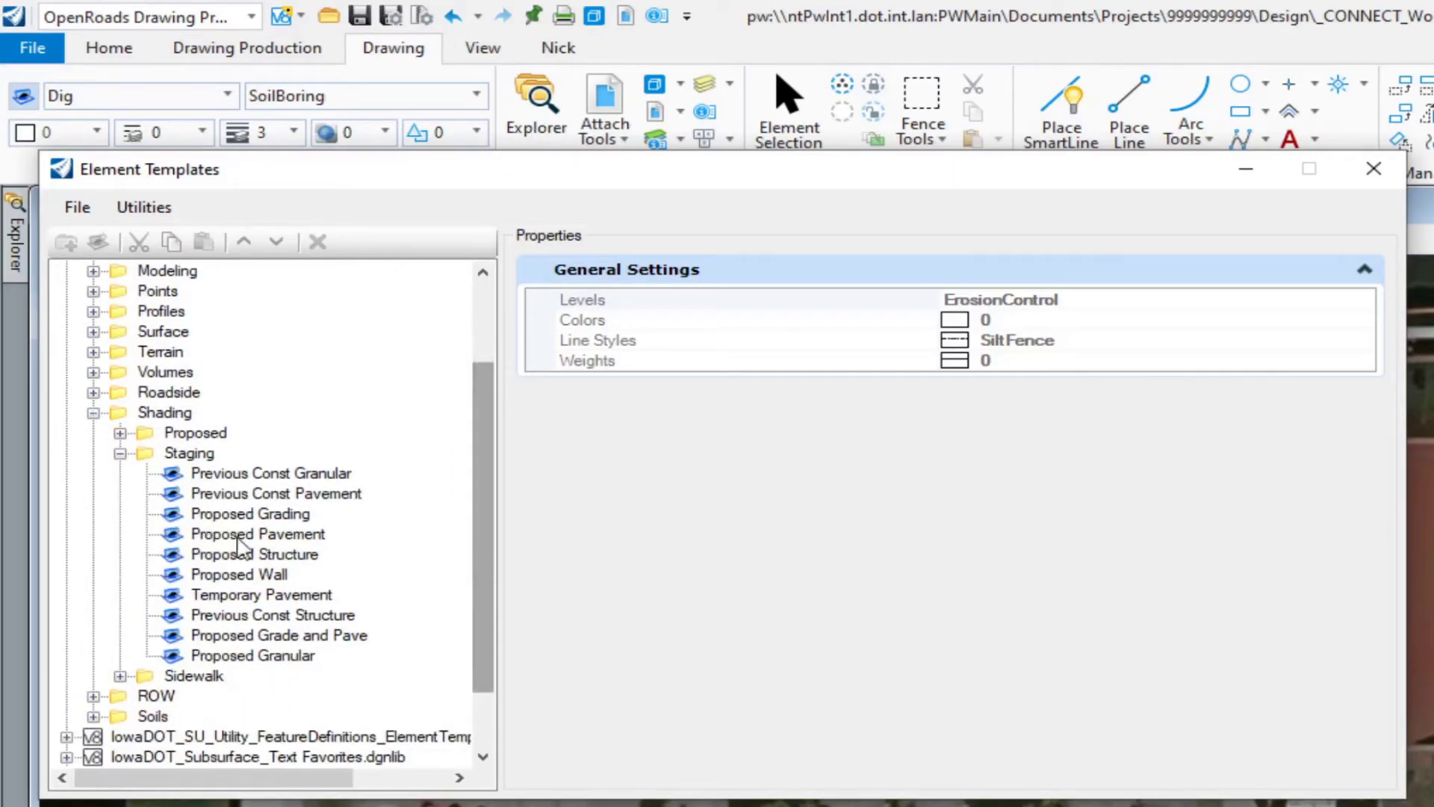
left_click(120, 453)
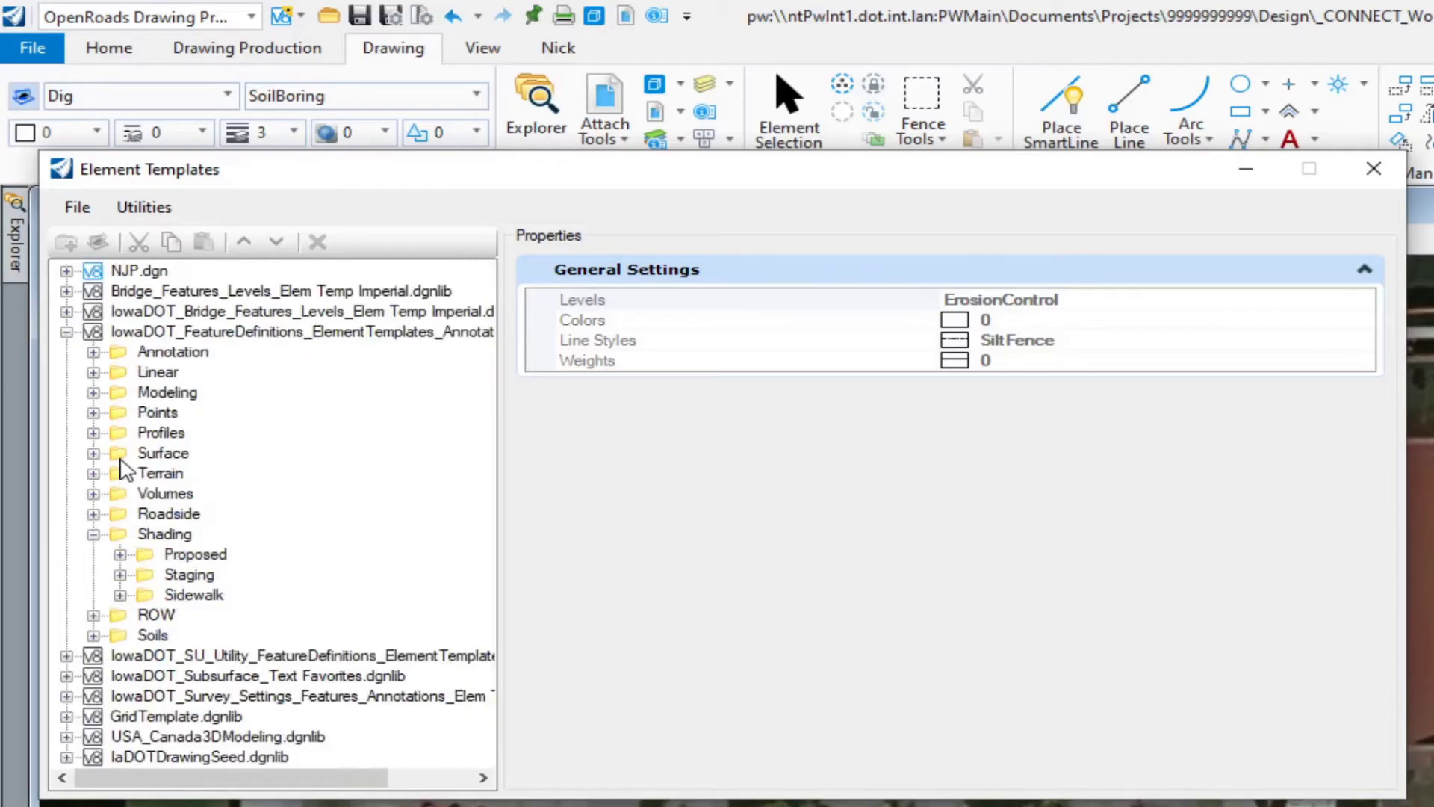
left_click(120, 595)
left_click_drag(472, 554, 439, 622)
left_click(121, 534)
left_click(92, 533)
Browse the ROW Lines and Soils Patterns templates, folding each folder afterward
left_click(93, 553)
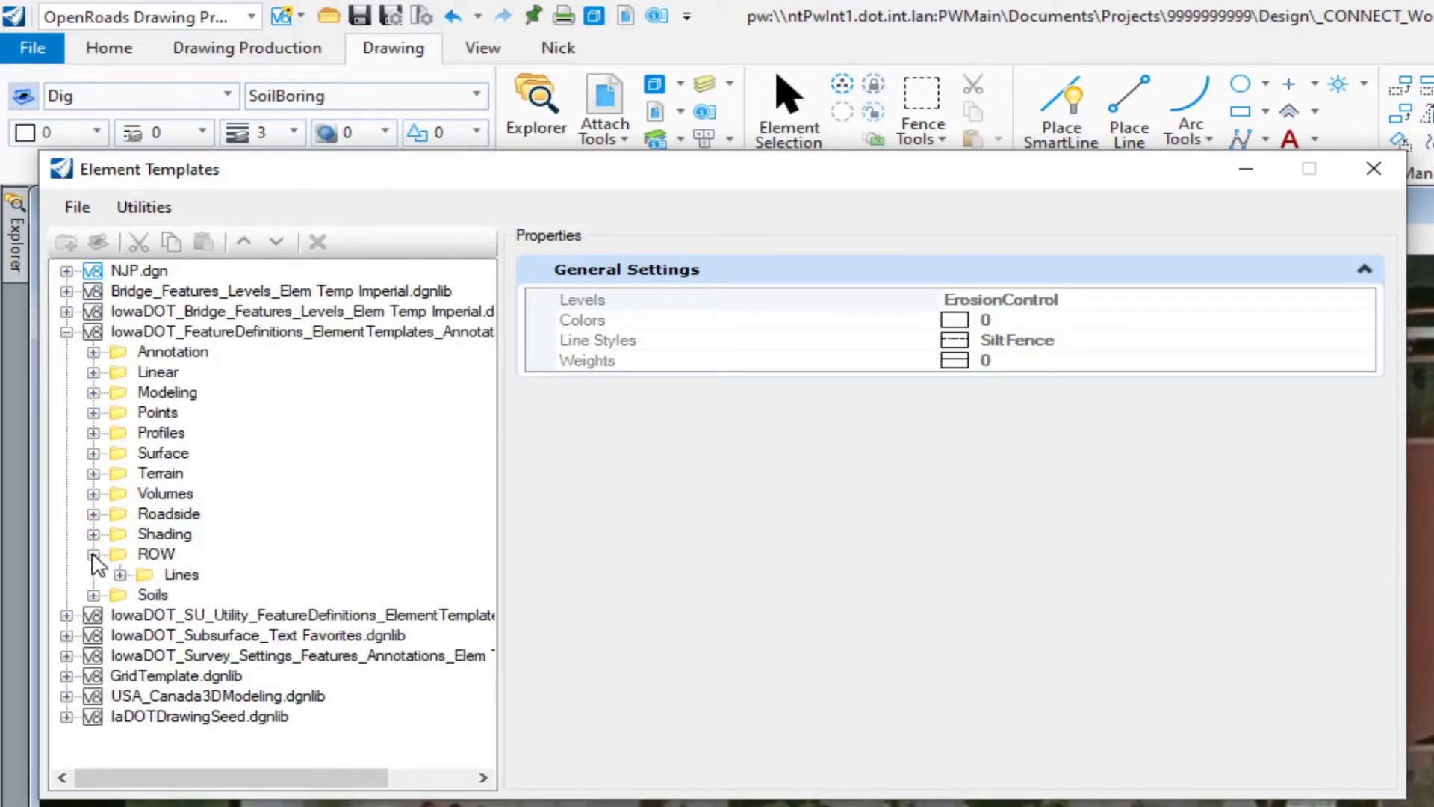
left_click(120, 575)
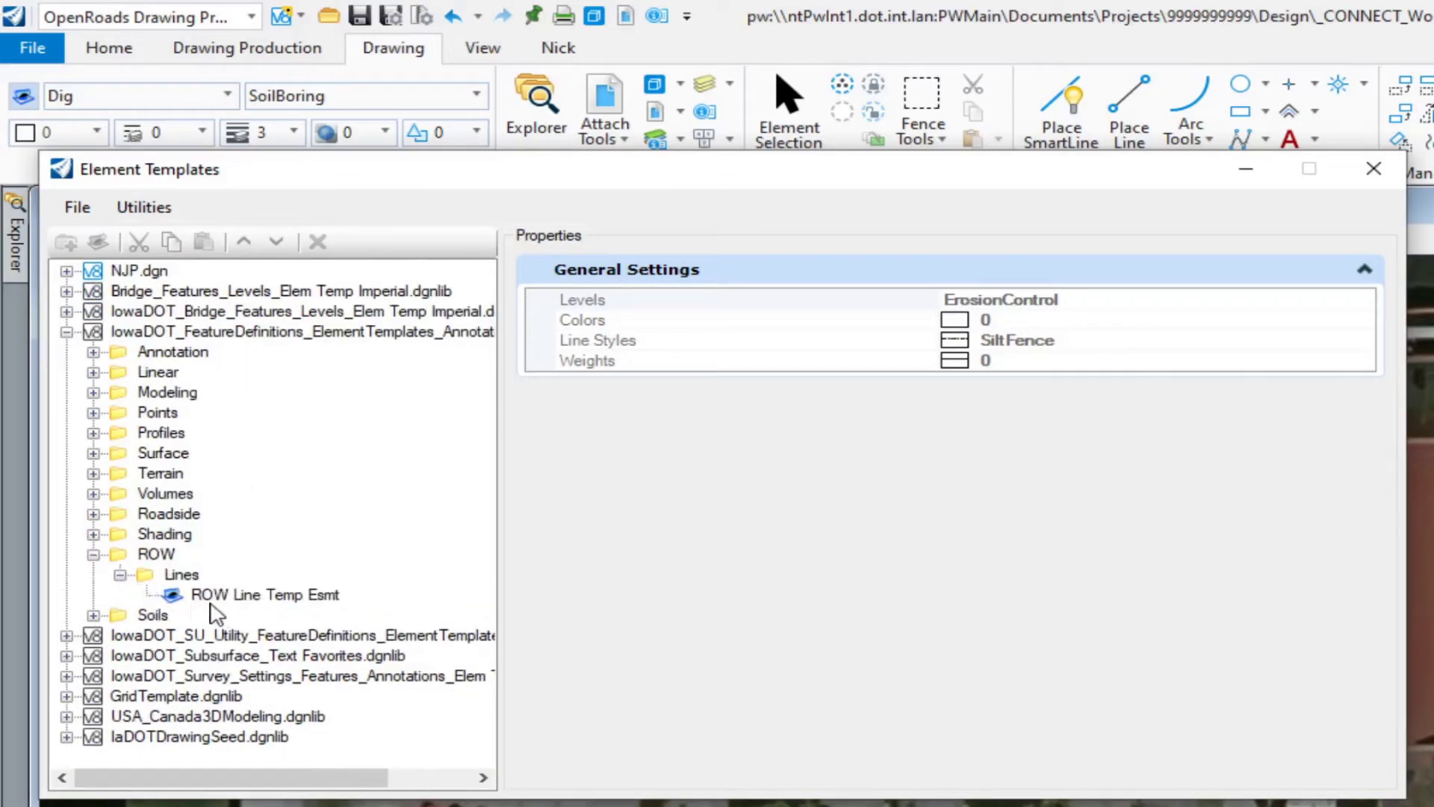
left_click(93, 556)
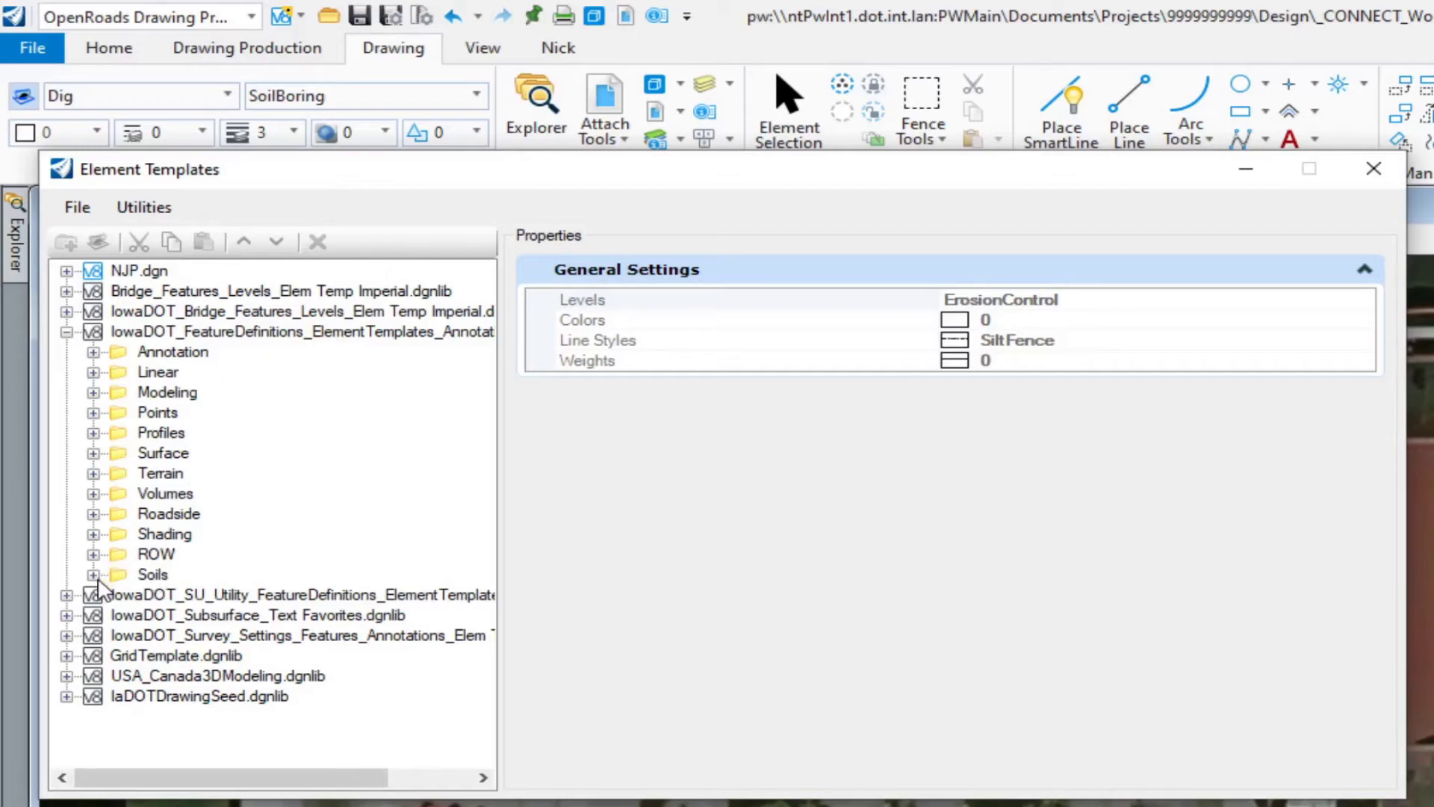
left_click(92, 575)
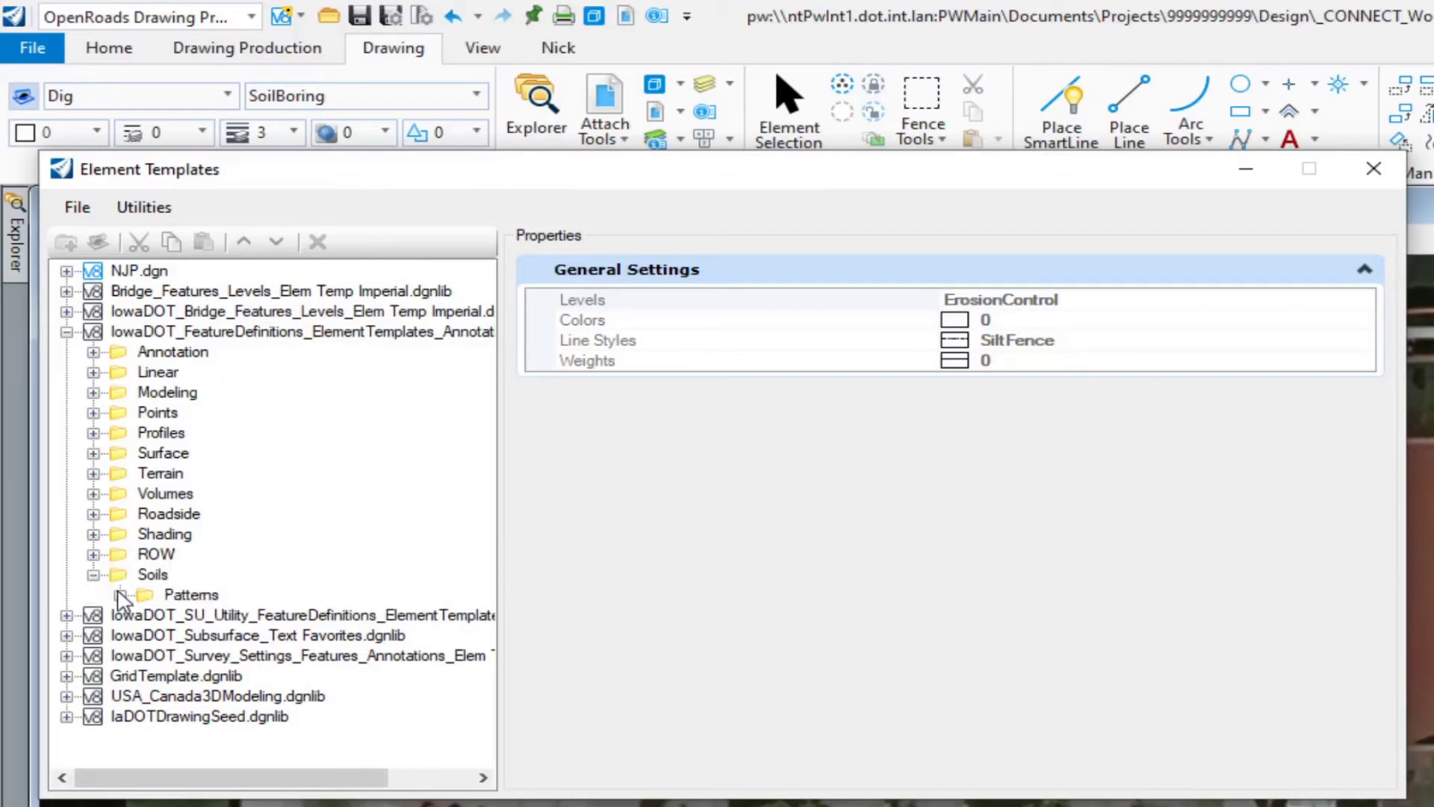
left_click(120, 594)
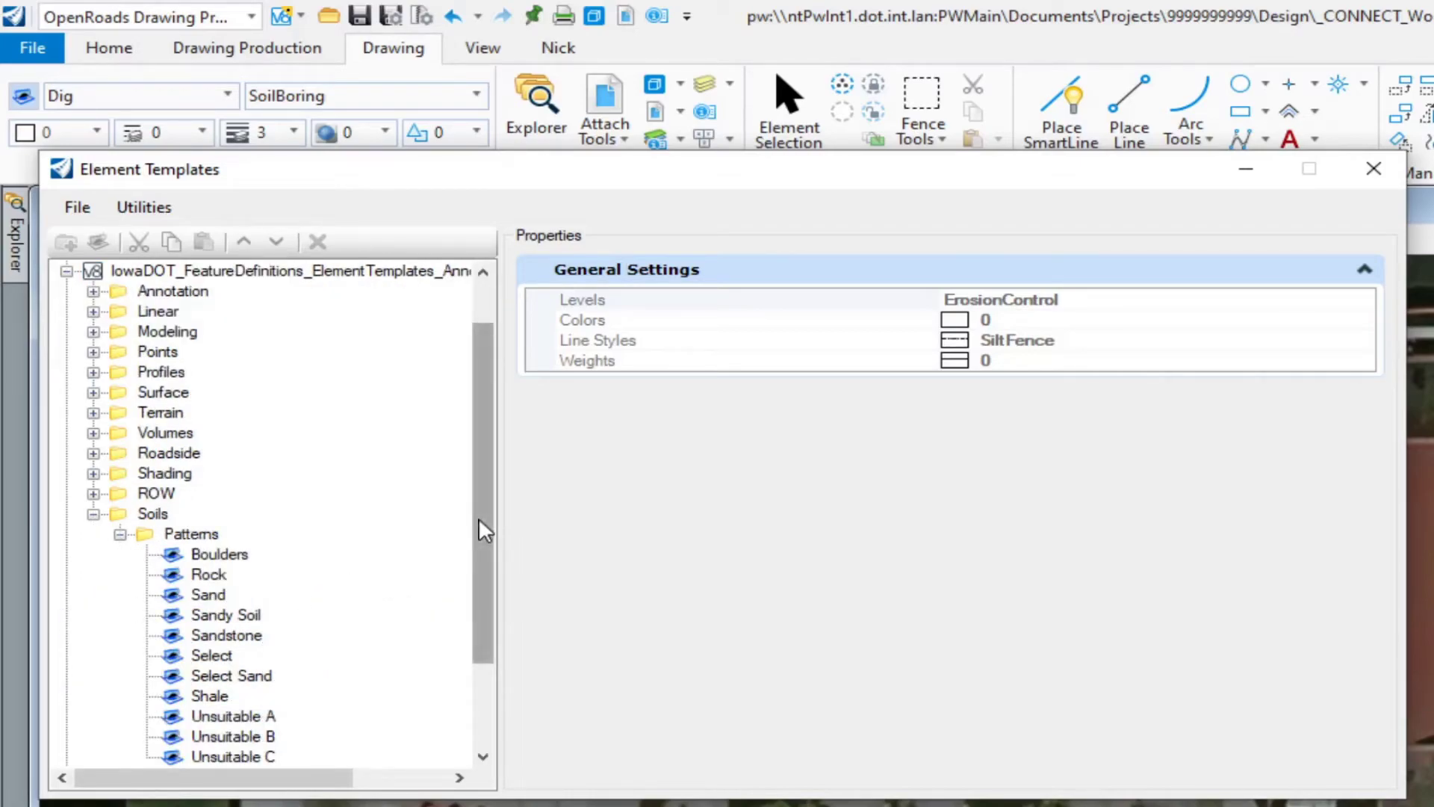
left_click_drag(478, 516, 477, 586)
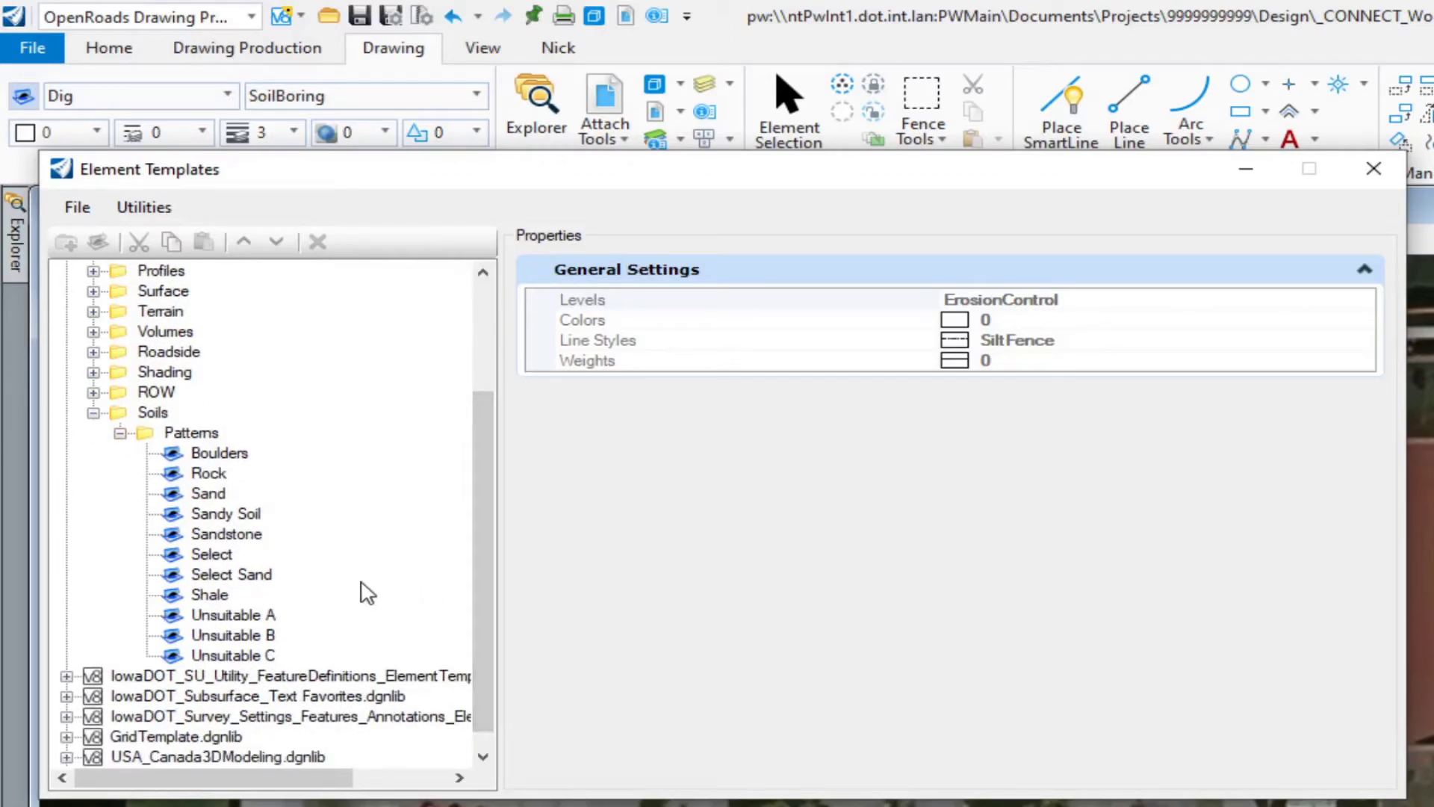
left_click(121, 434)
left_click(93, 574)
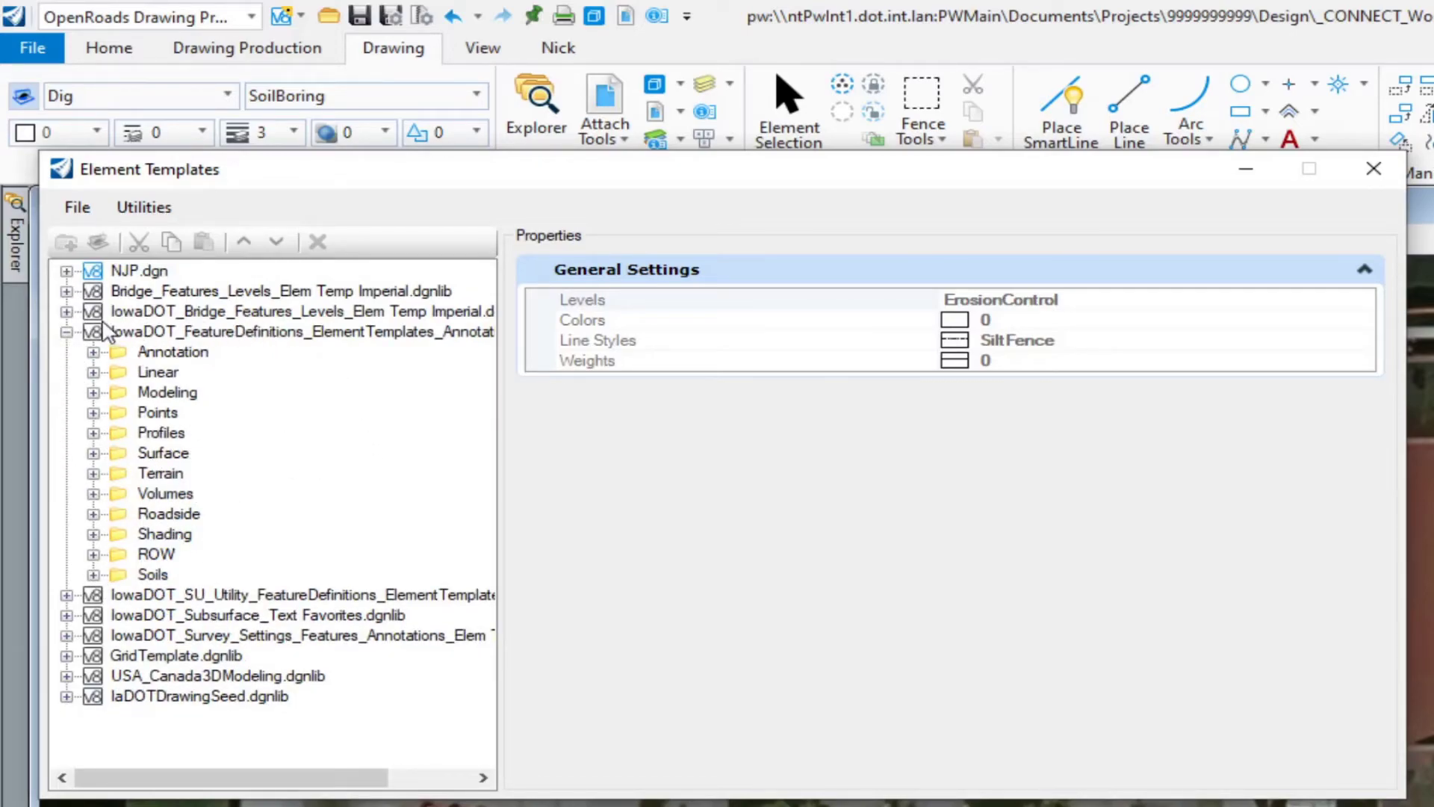
Peek into the Utility and Subsurface Text Favorites libraries, then expand the Survey Settings library
left_click(66, 332)
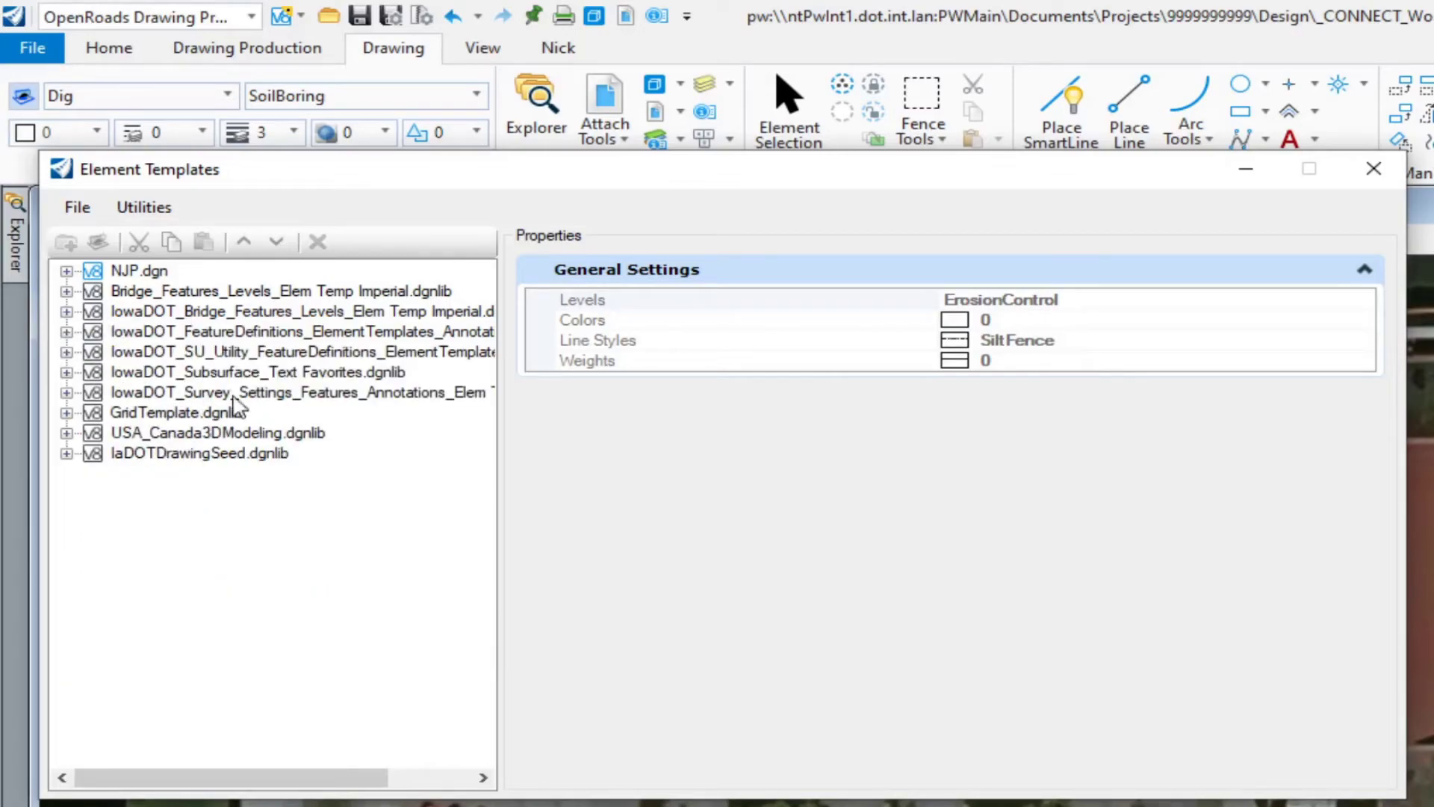
left_click(66, 352)
left_click_drag(476, 404, 507, 393)
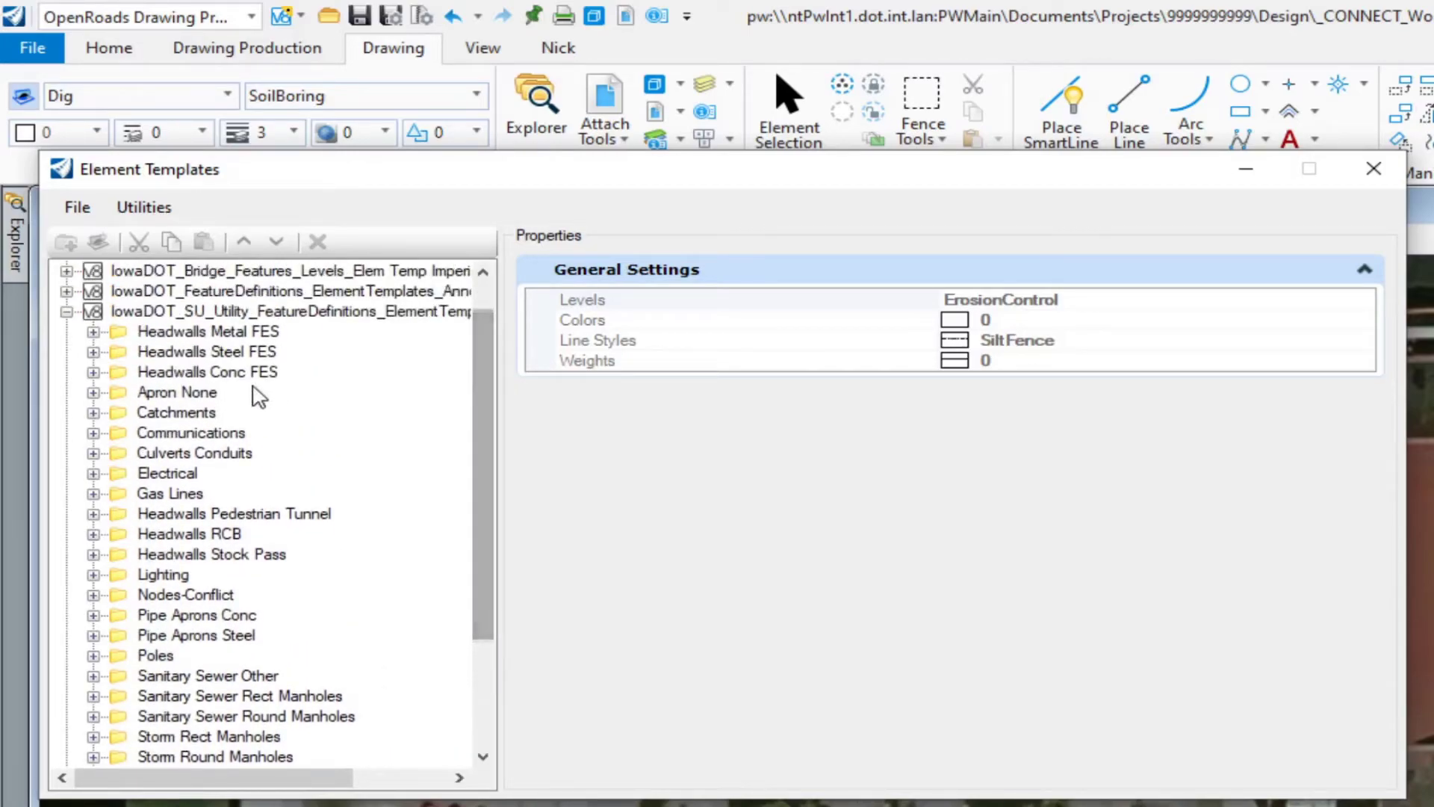
left_click(66, 311)
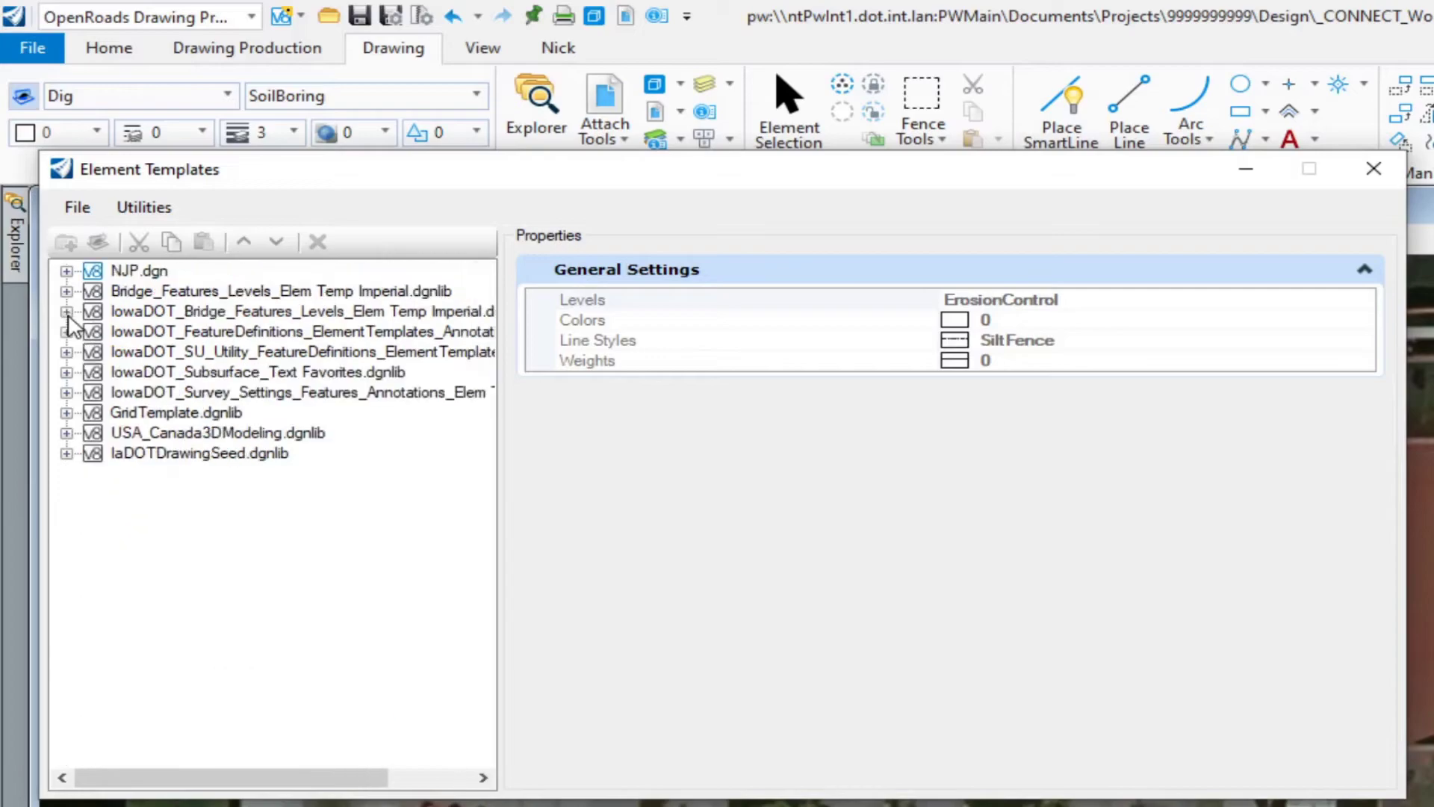
left_click(66, 372)
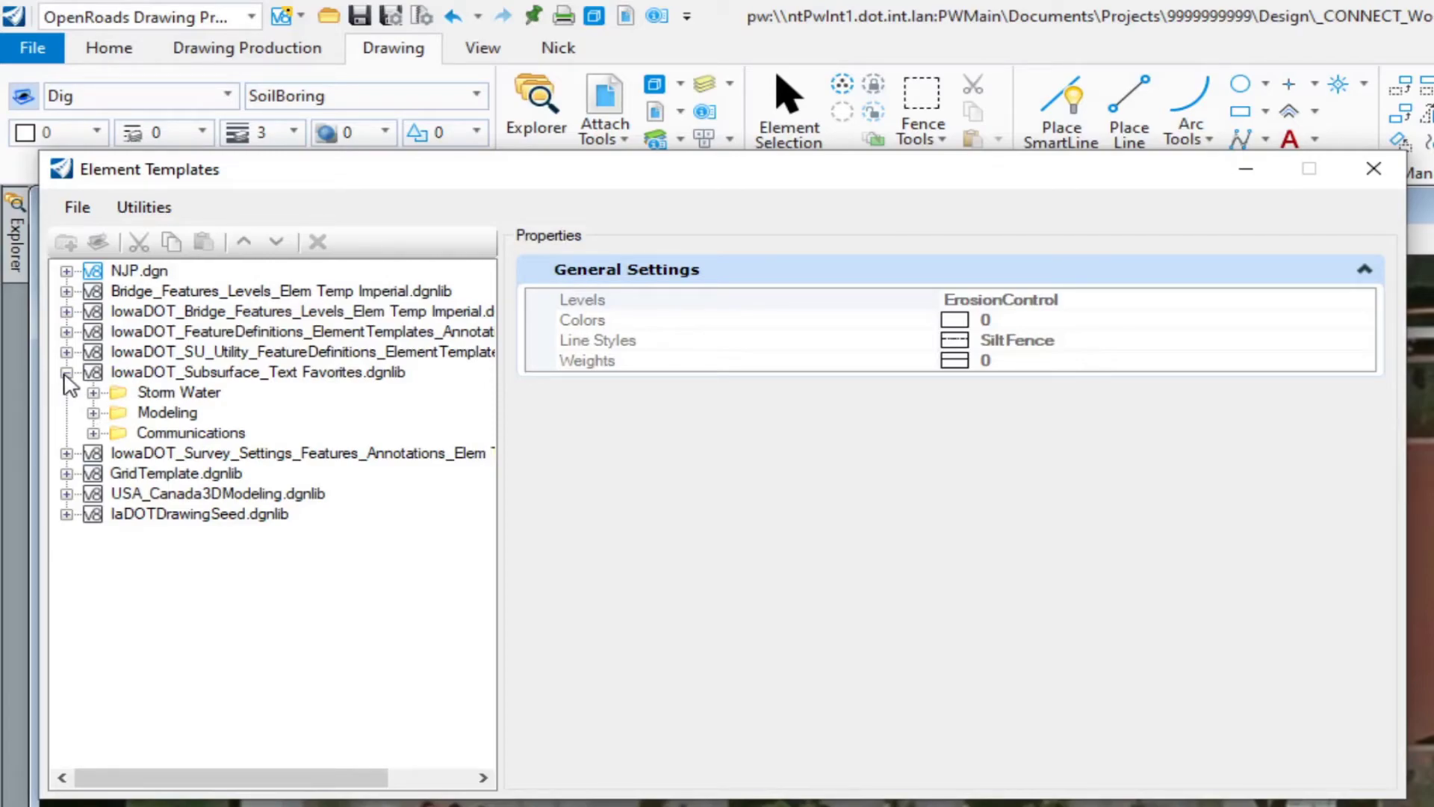
left_click(66, 373)
left_click(68, 393)
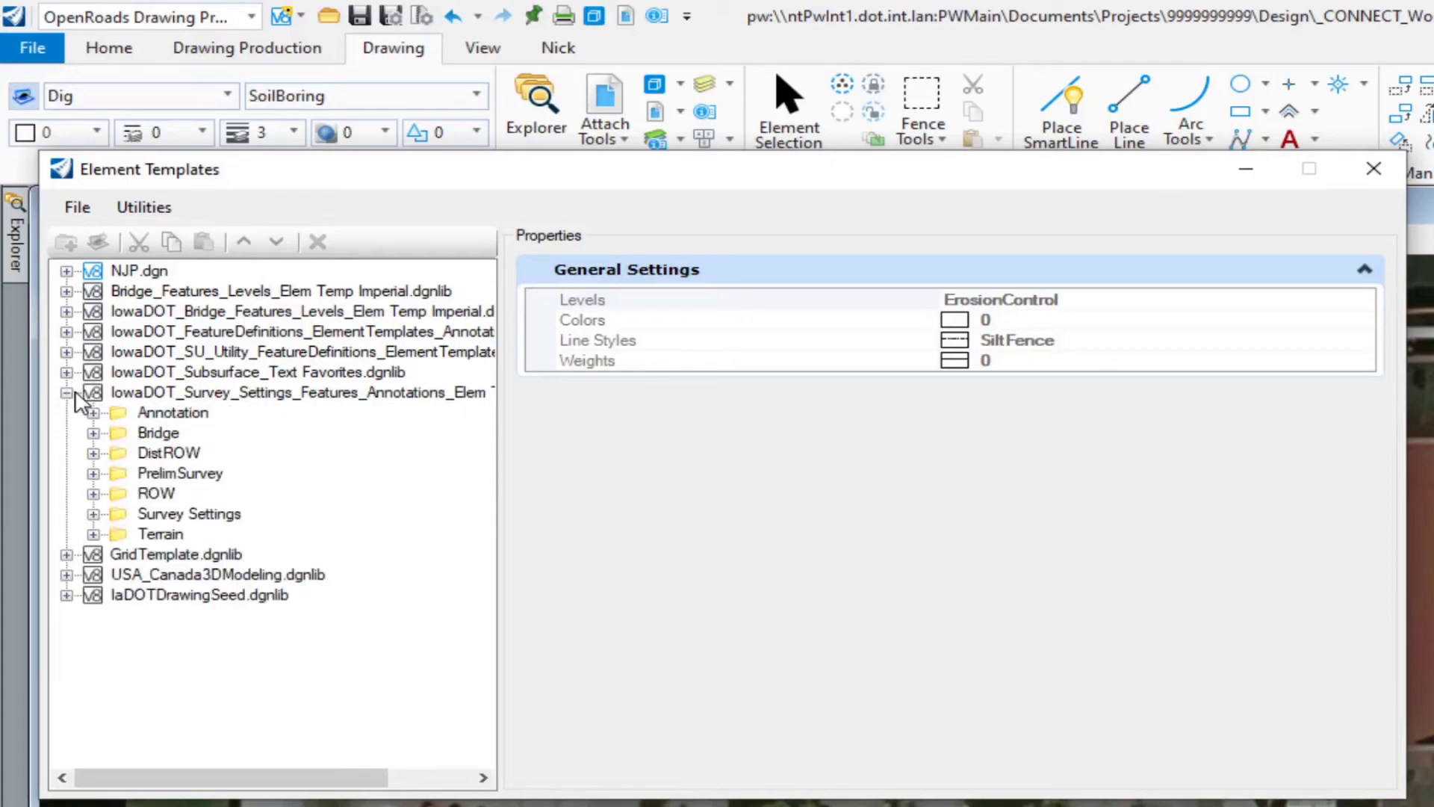
Browse the DistROW Lines templates and the PrelimSurvey SurveyAlignment template's settings
left_click(93, 454)
left_click(120, 474)
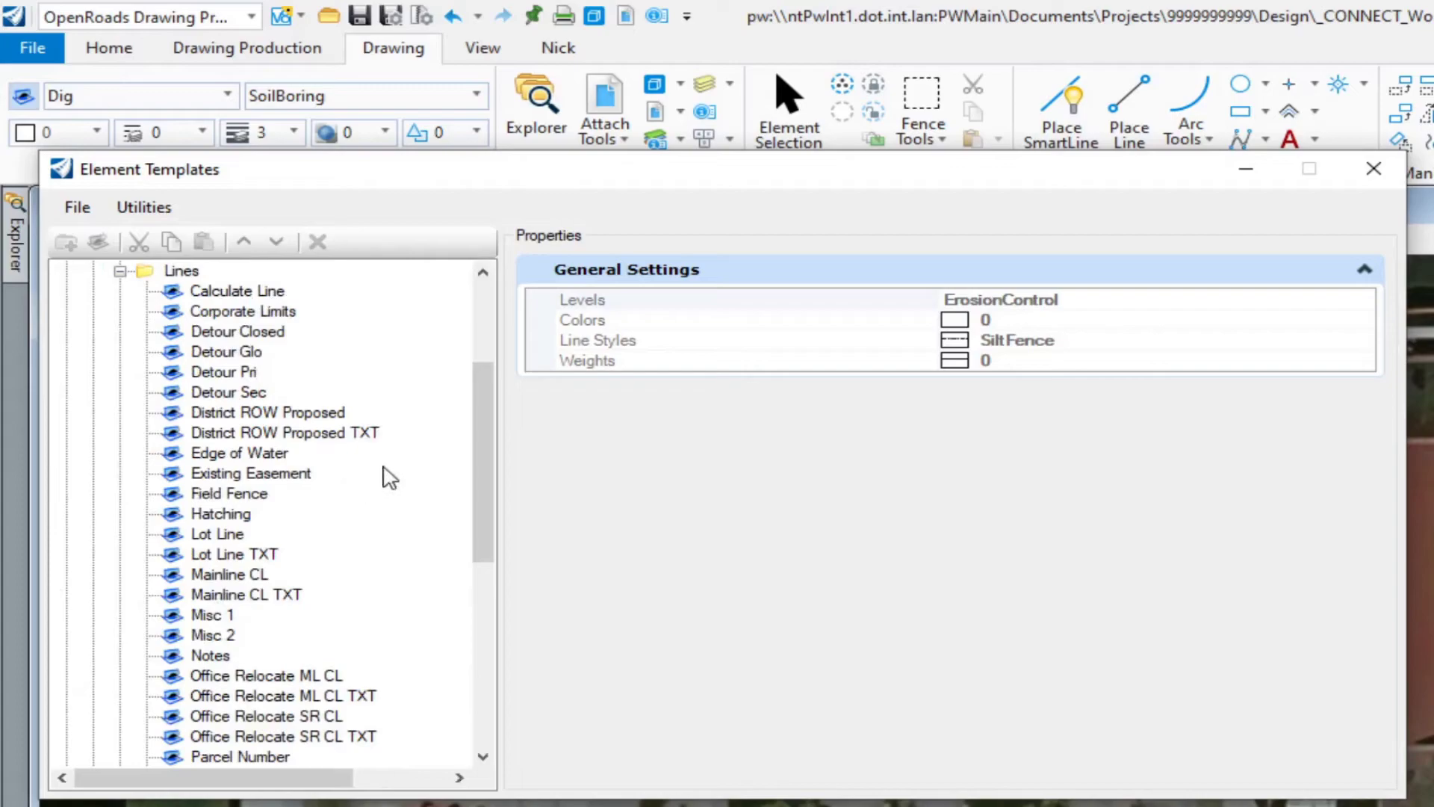
mouse_move(487, 447)
left_mouse_down()
mouse_move(467, 579)
mouse_move(508, 437)
left_mouse_up()
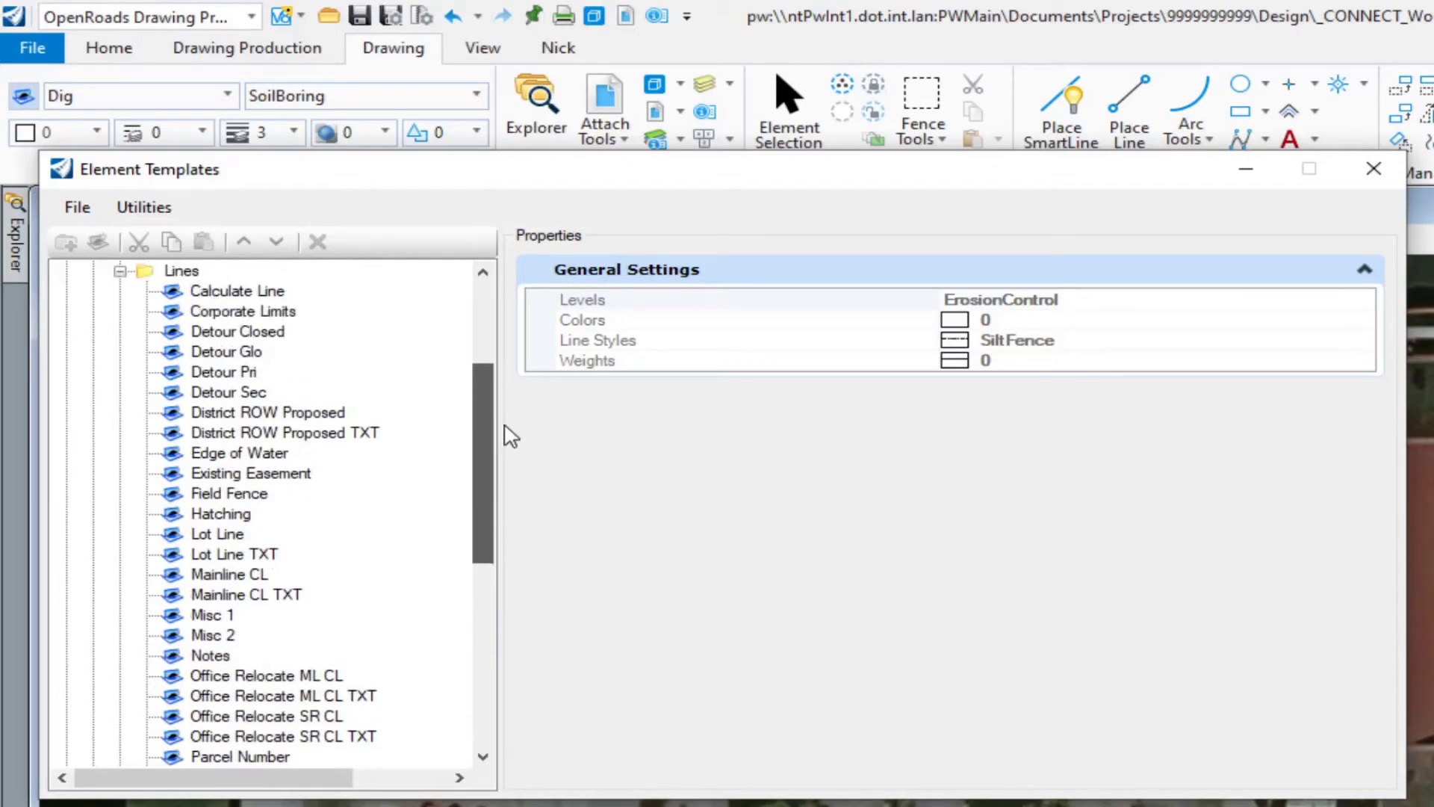
left_click(119, 271)
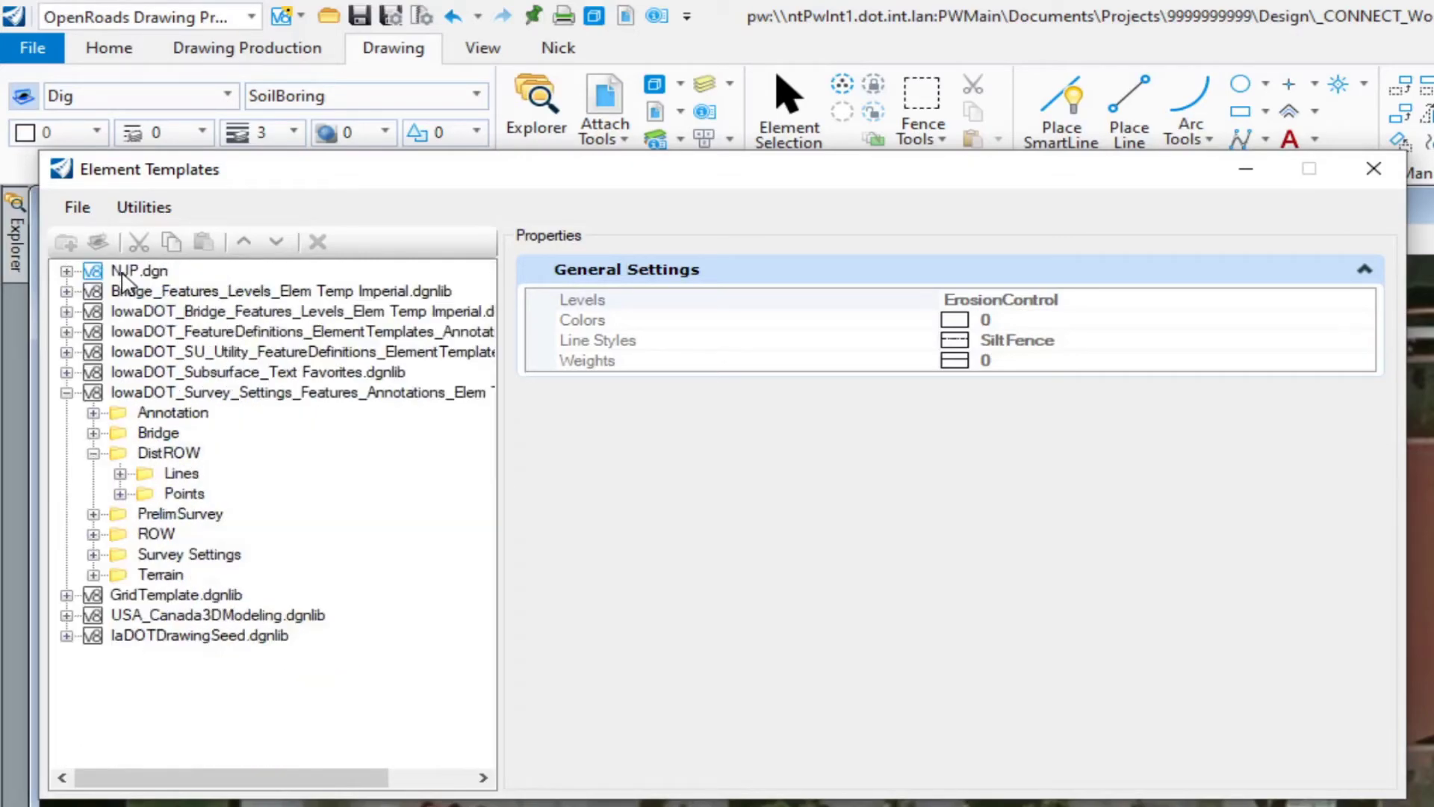
left_click(93, 452)
left_click(93, 473)
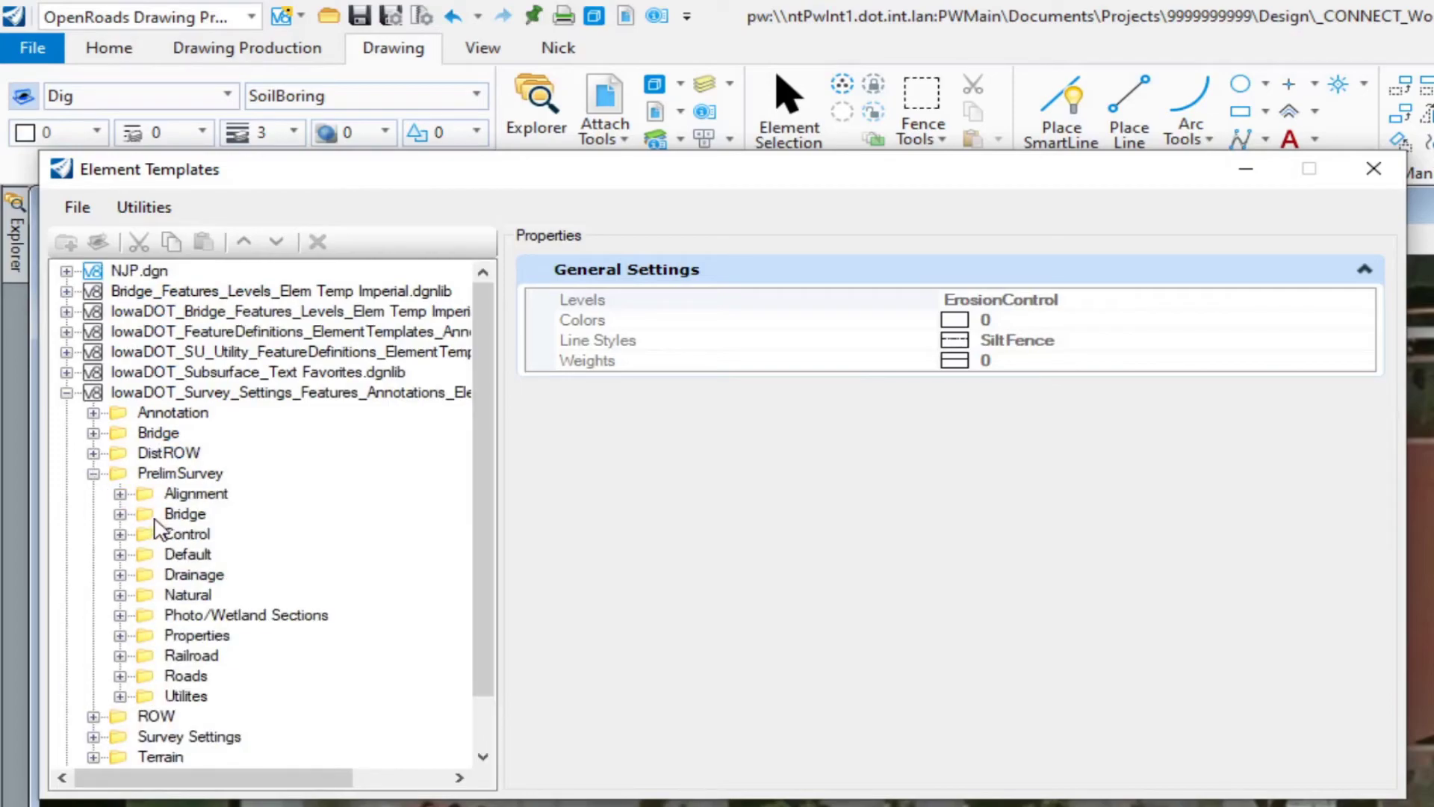
left_click(119, 494)
left_click(246, 516)
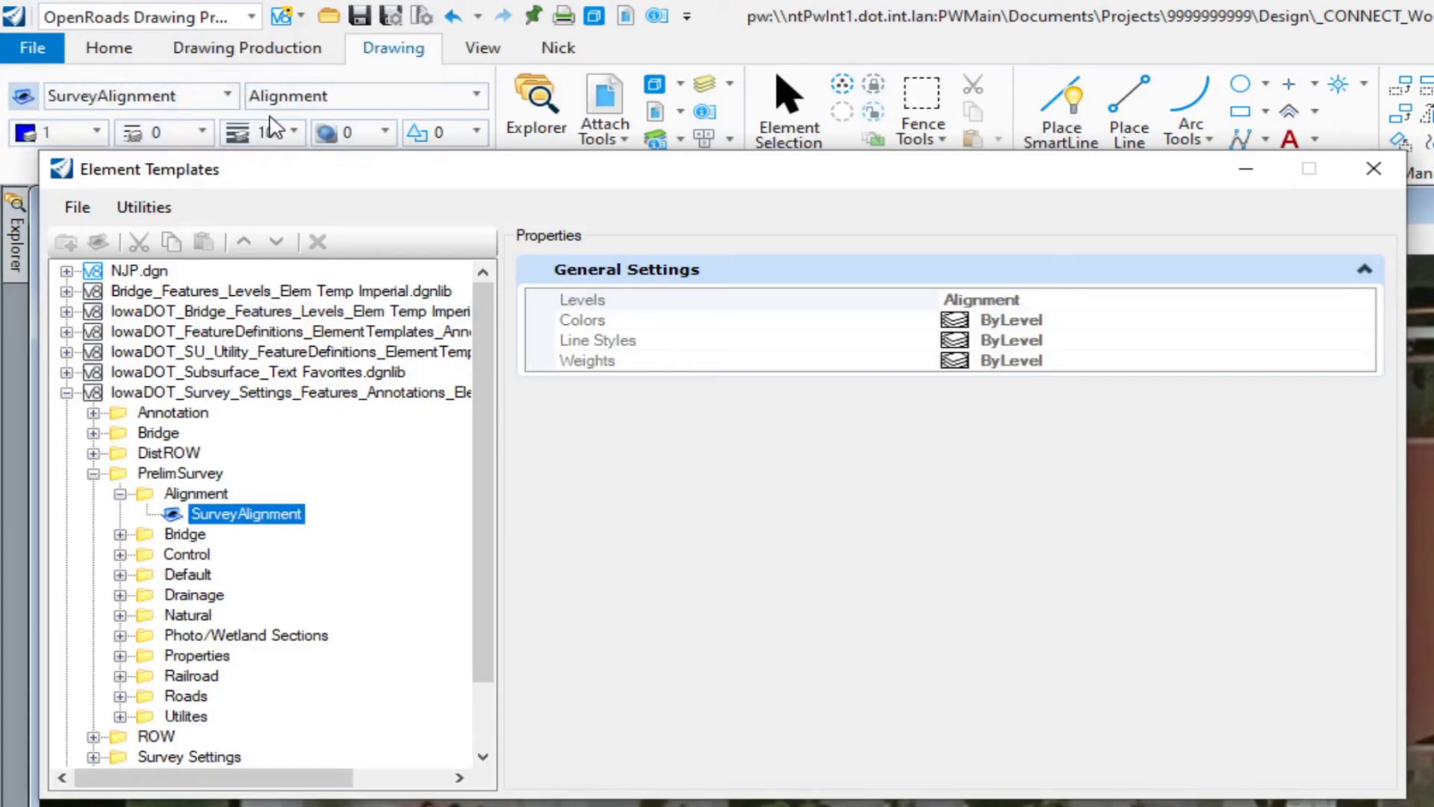
left_click(120, 495)
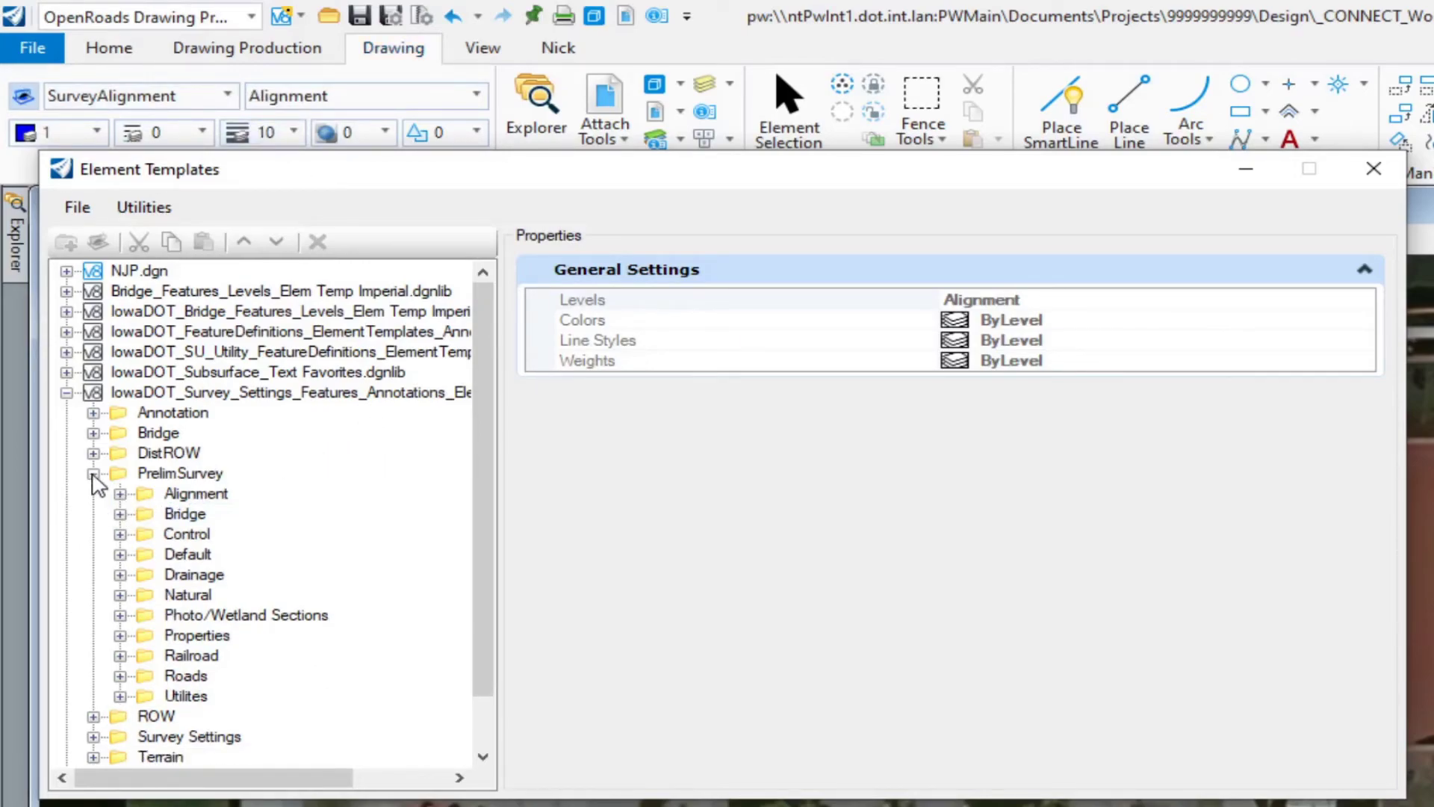
left_click(92, 474)
Review the ROW Line Existing, Future and Proposed templates under ROW > Lines
left_click(93, 493)
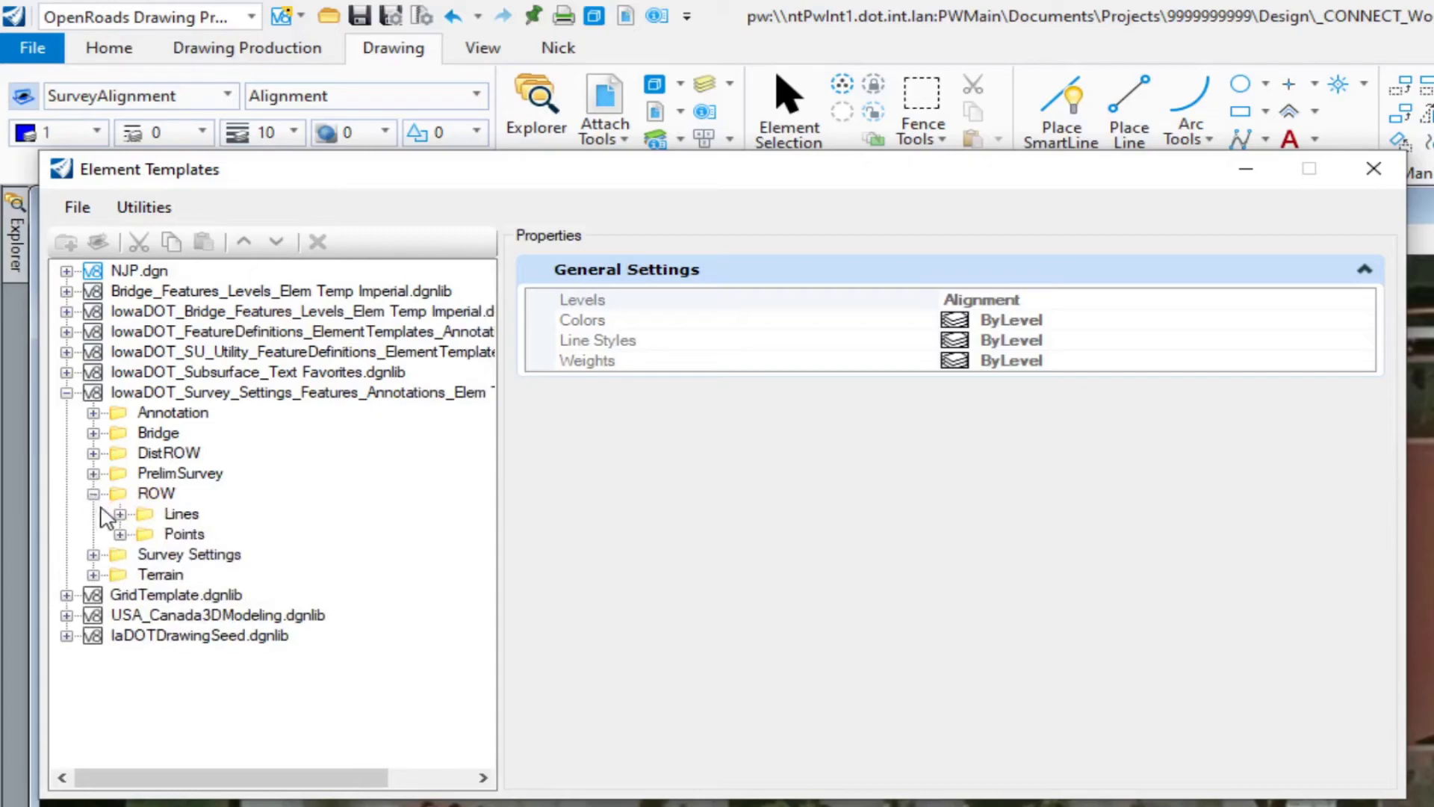
left_click(119, 514)
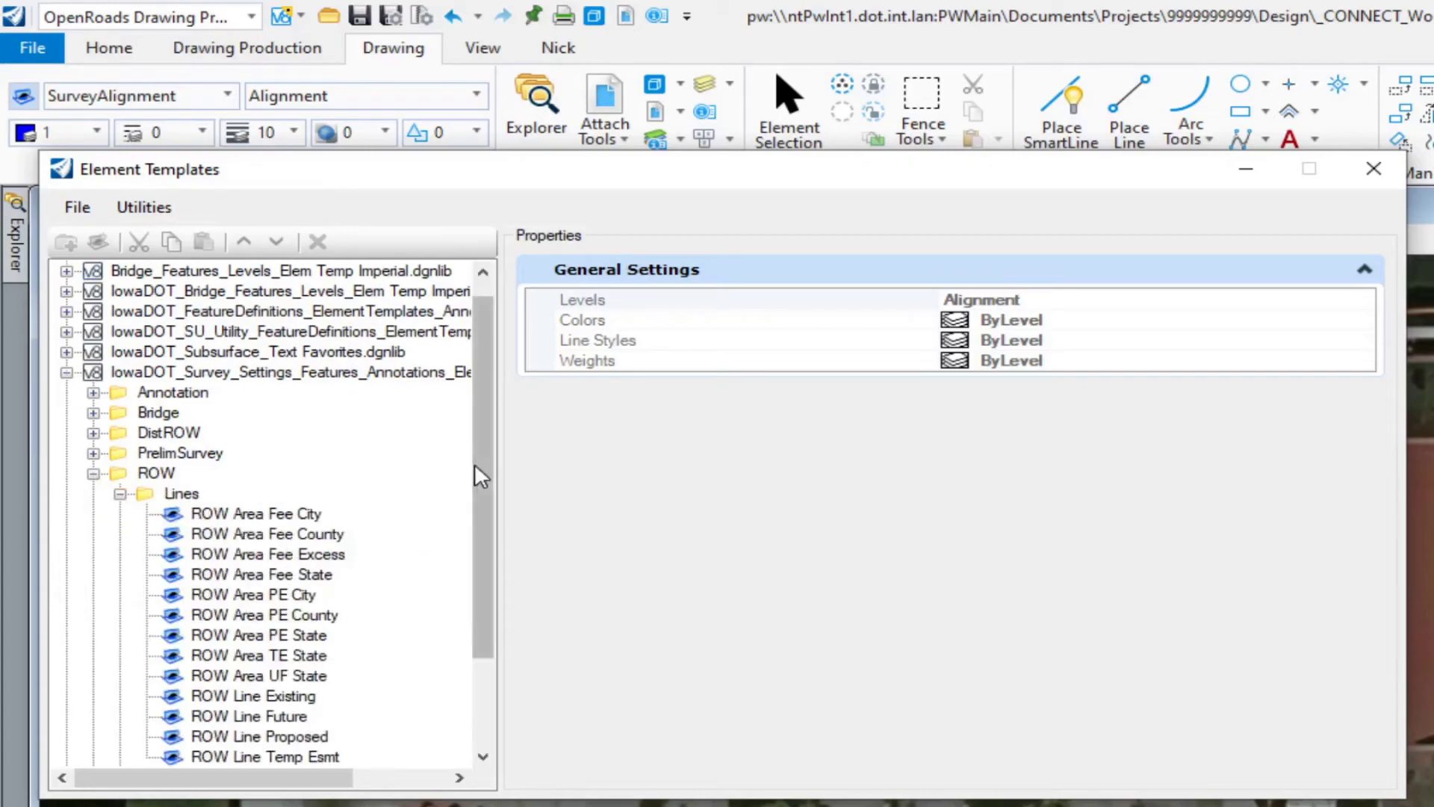
scroll(473, 470, "down", 2)
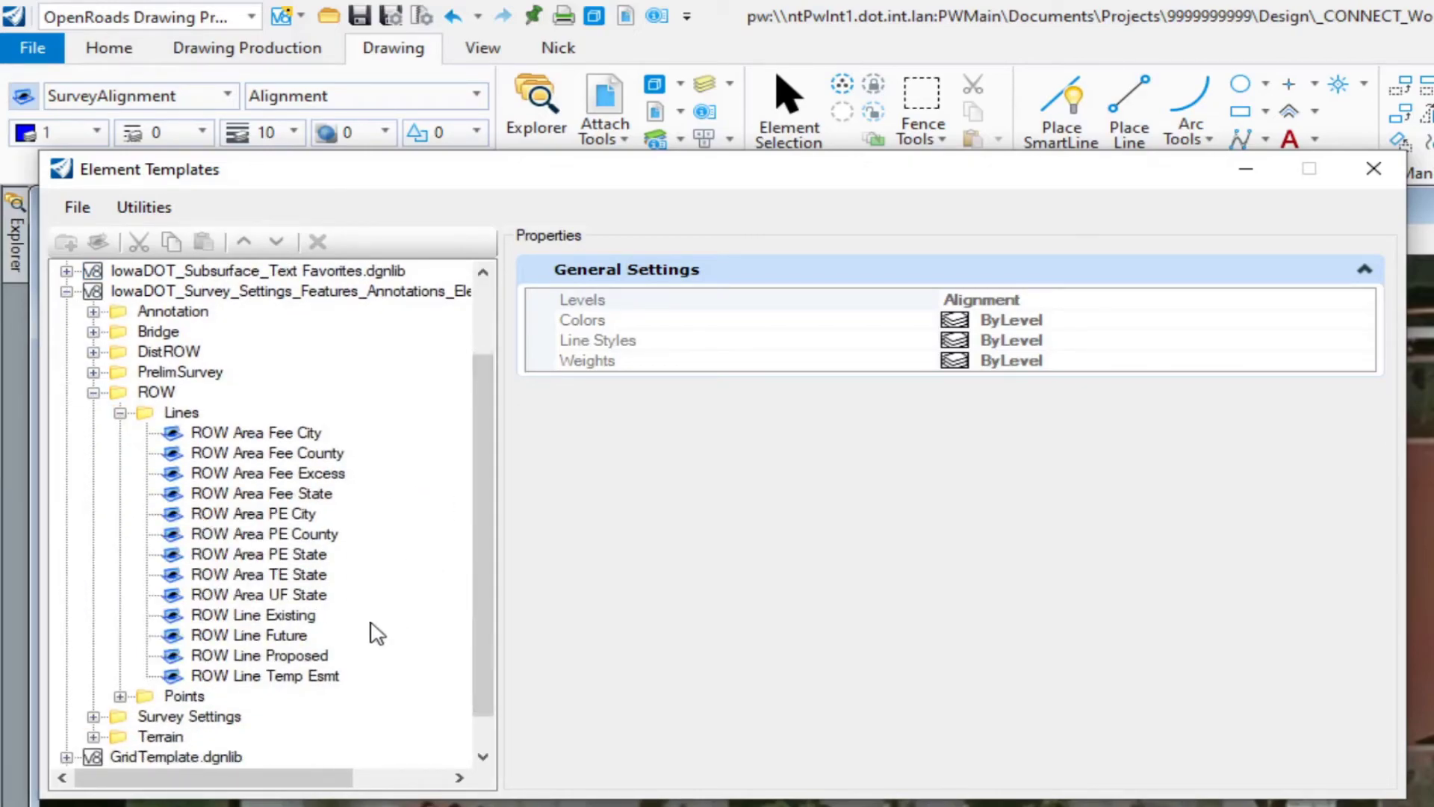
left_click(271, 619)
left_click(308, 635)
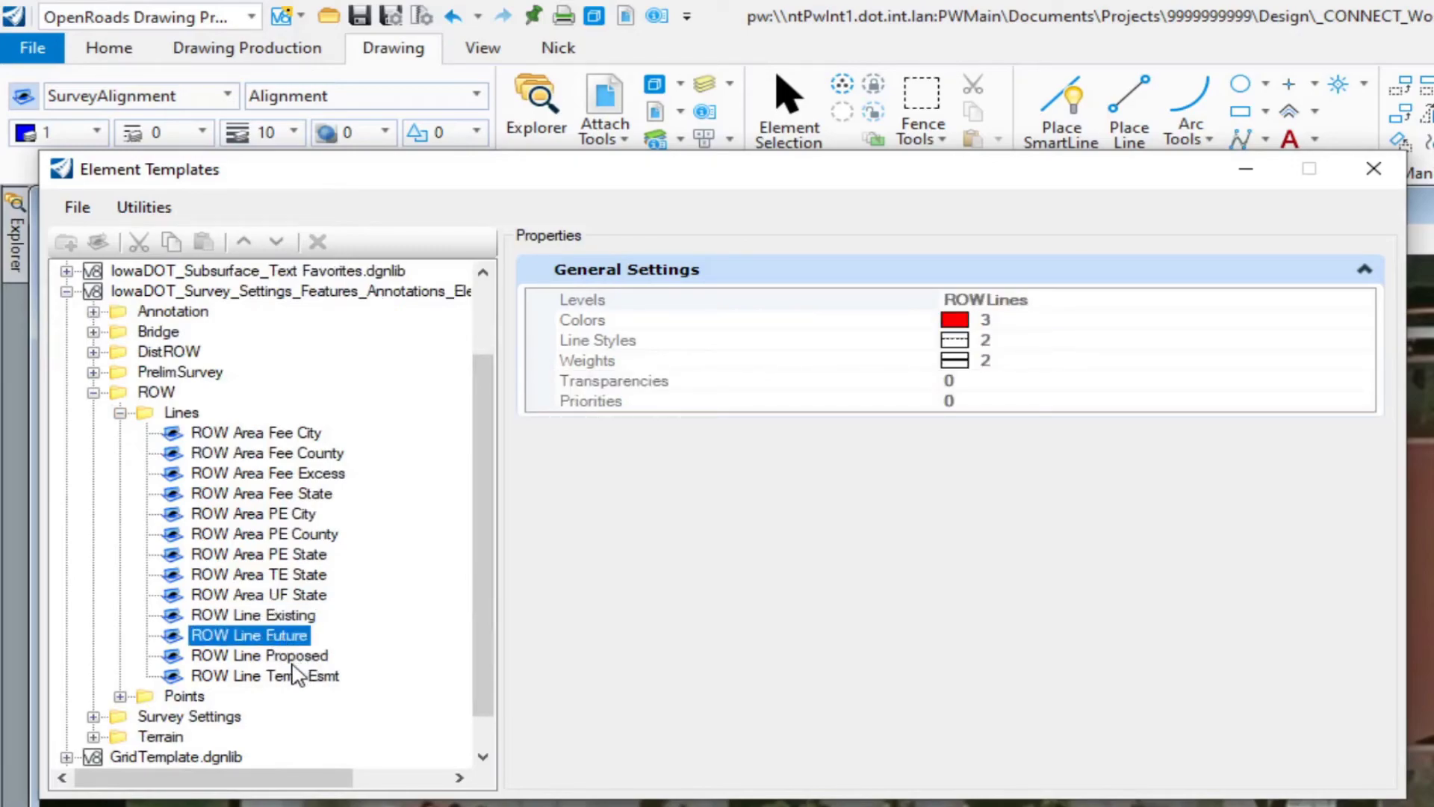
left_click(296, 655)
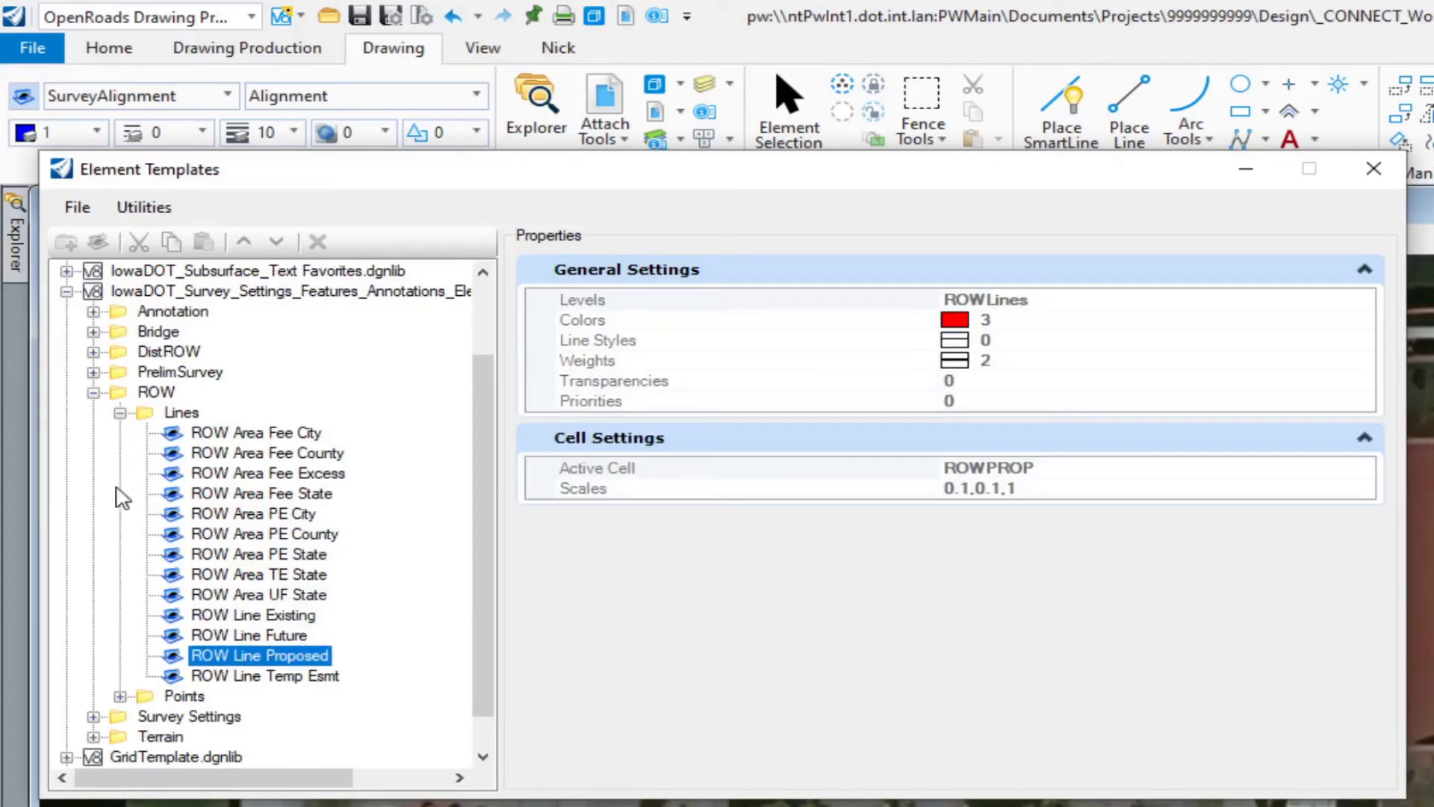
left_click(120, 413)
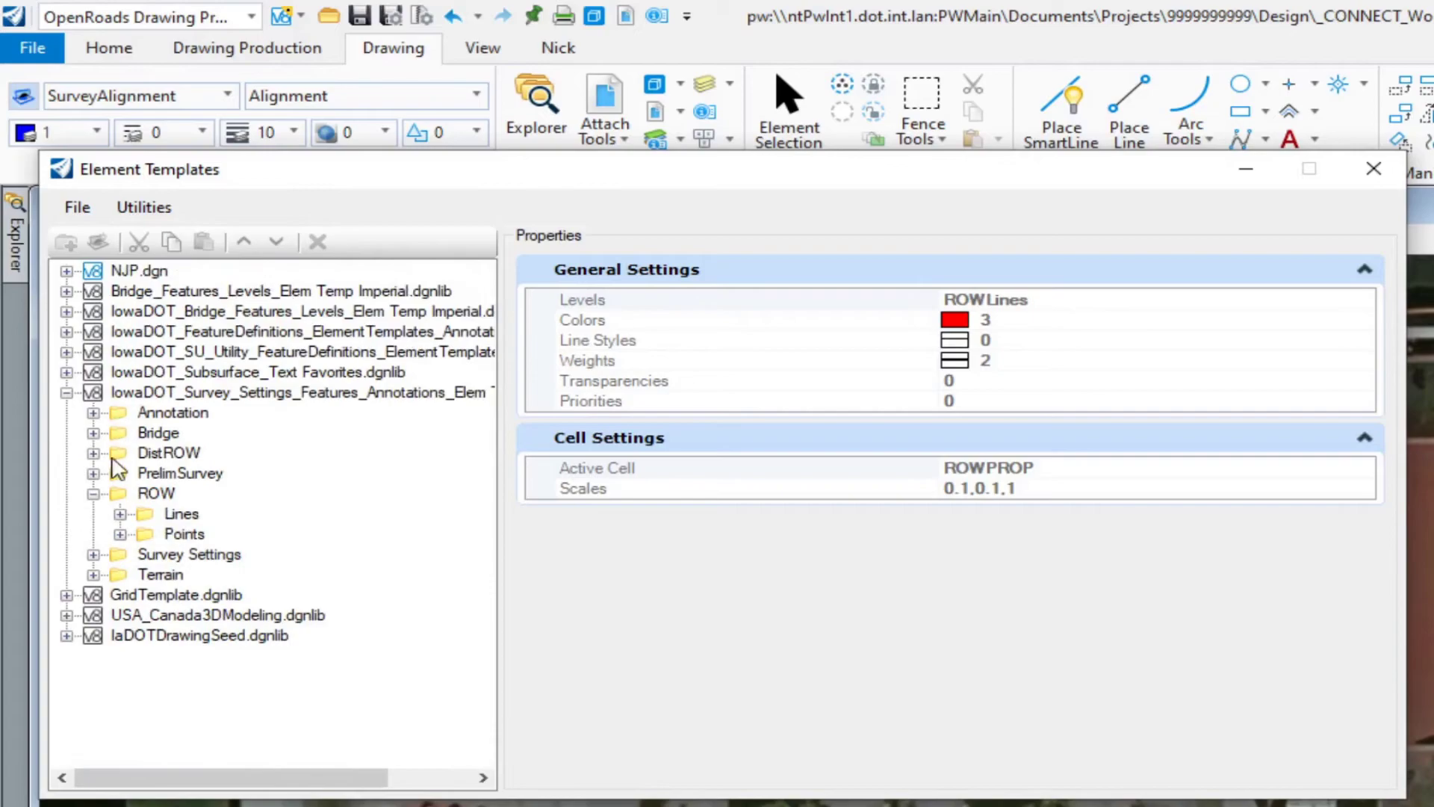
left_click(92, 494)
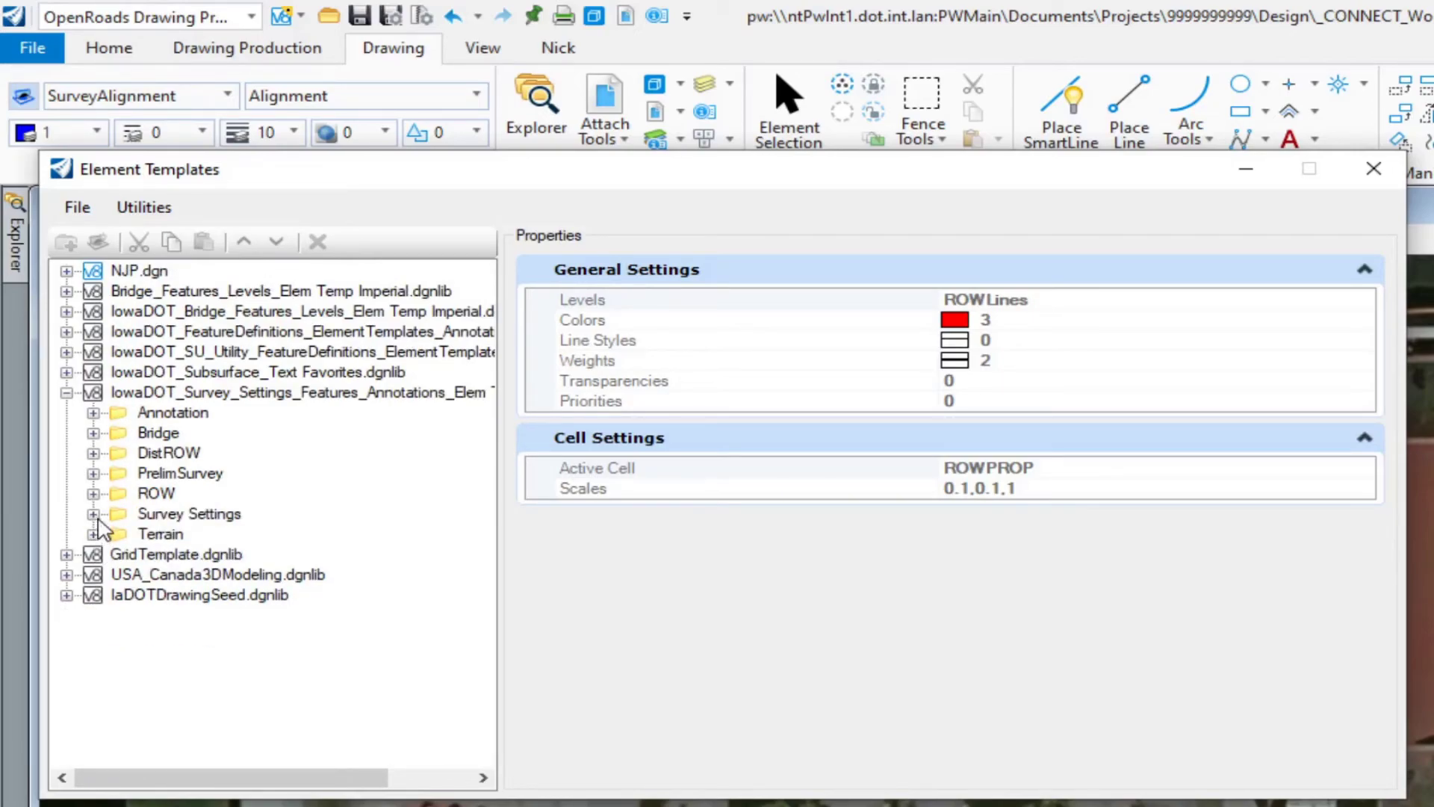
Glance through the Survey Settings and Terrain folders, then fold the survey settings library
left_click(93, 513)
left_click(119, 534)
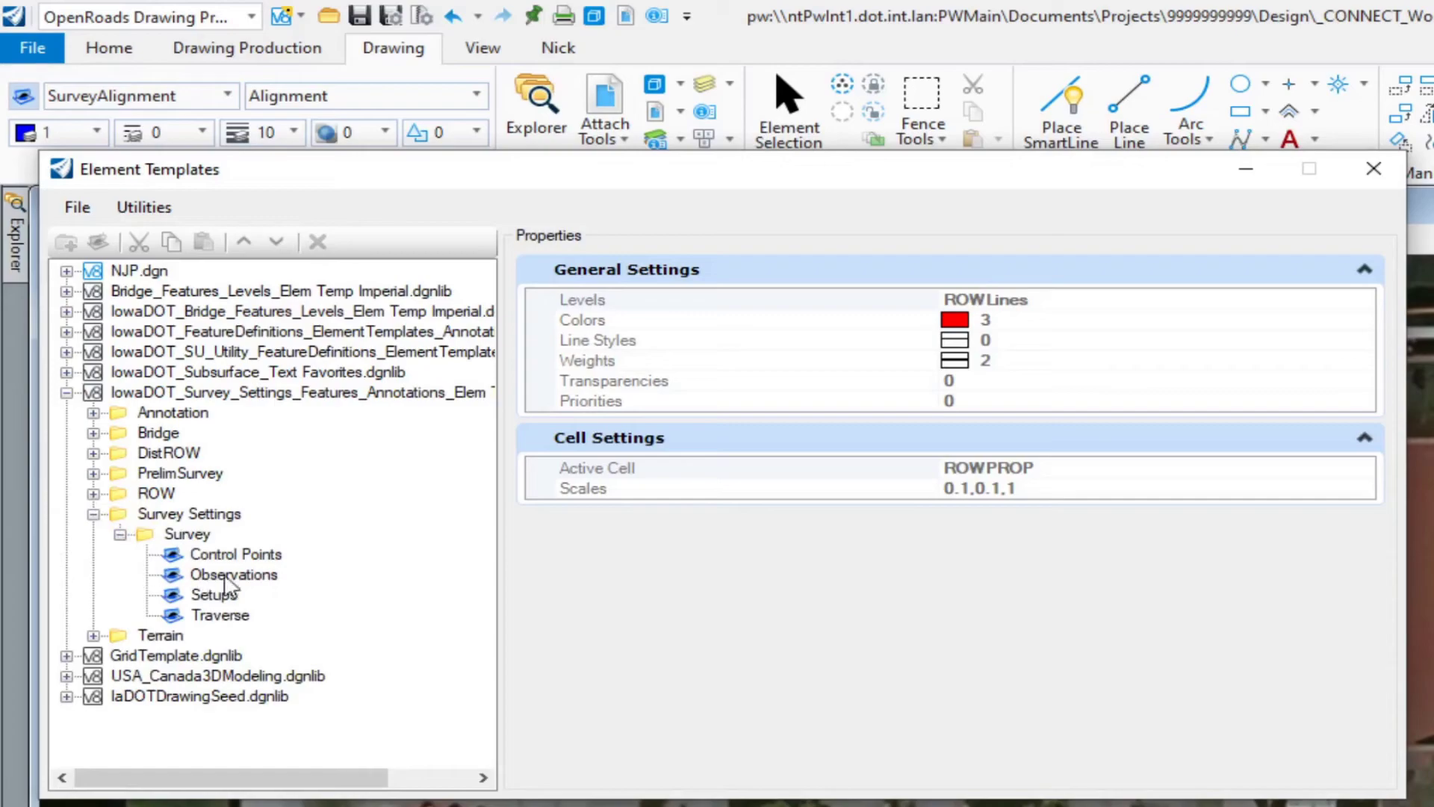
left_click(93, 514)
left_click(93, 534)
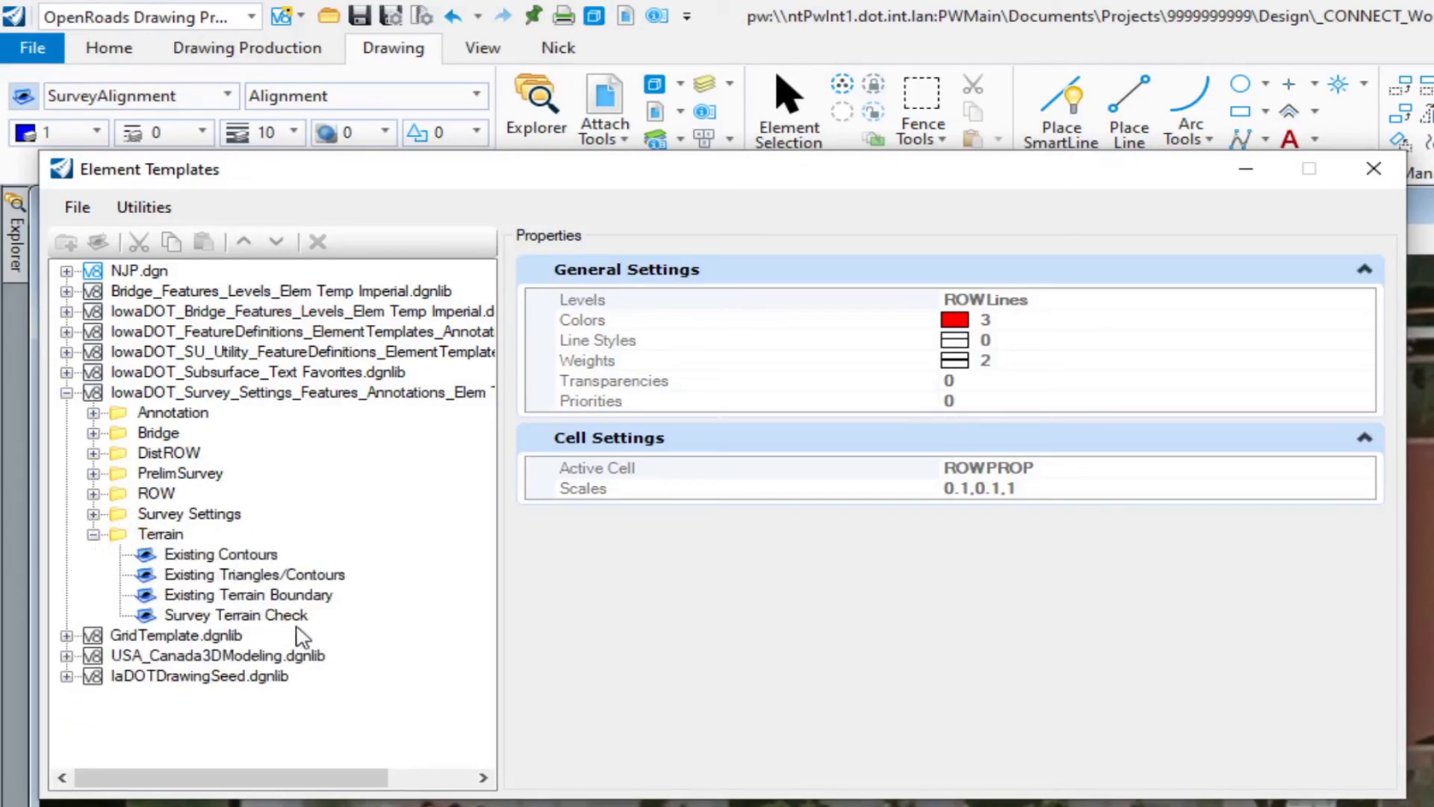
left_click(92, 535)
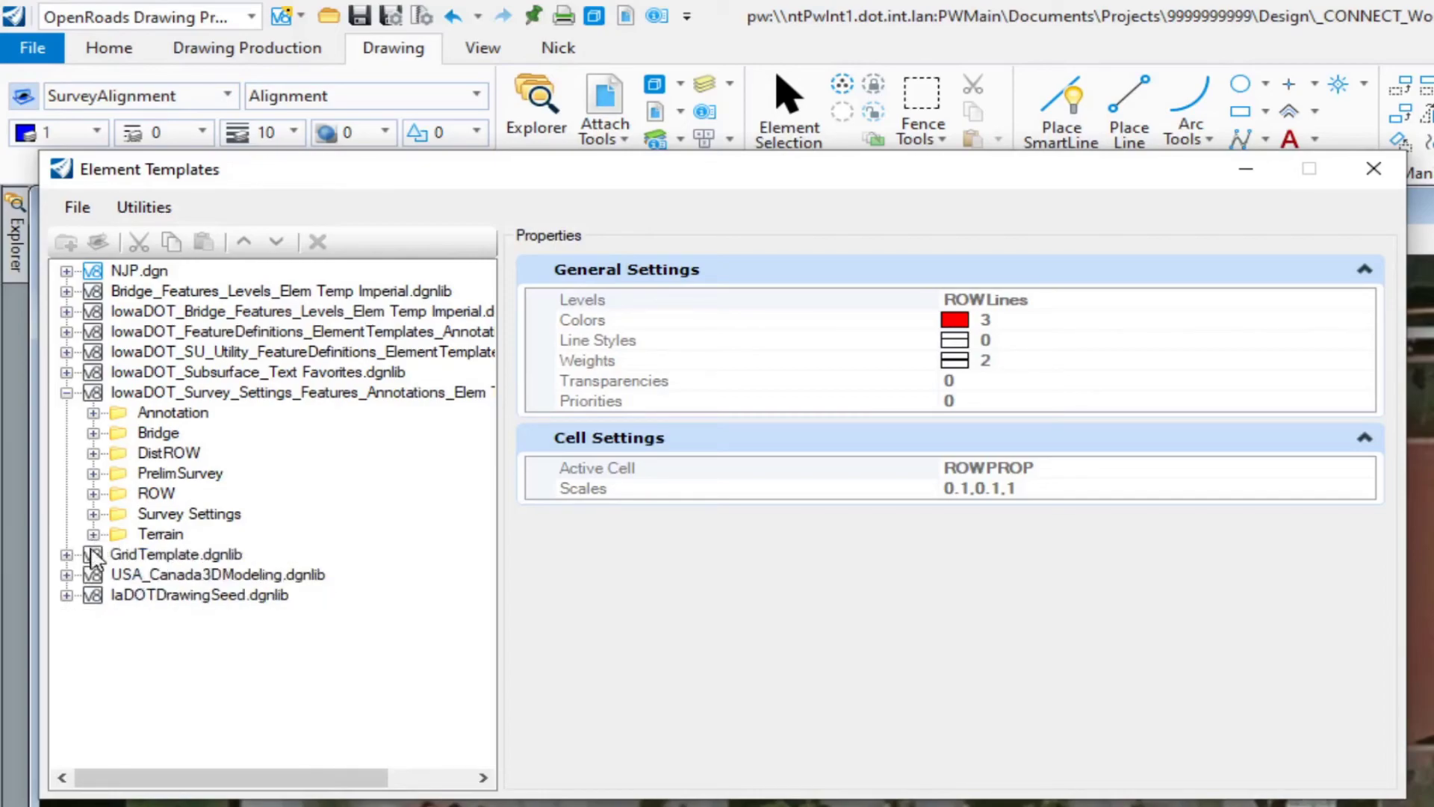
left_click(66, 392)
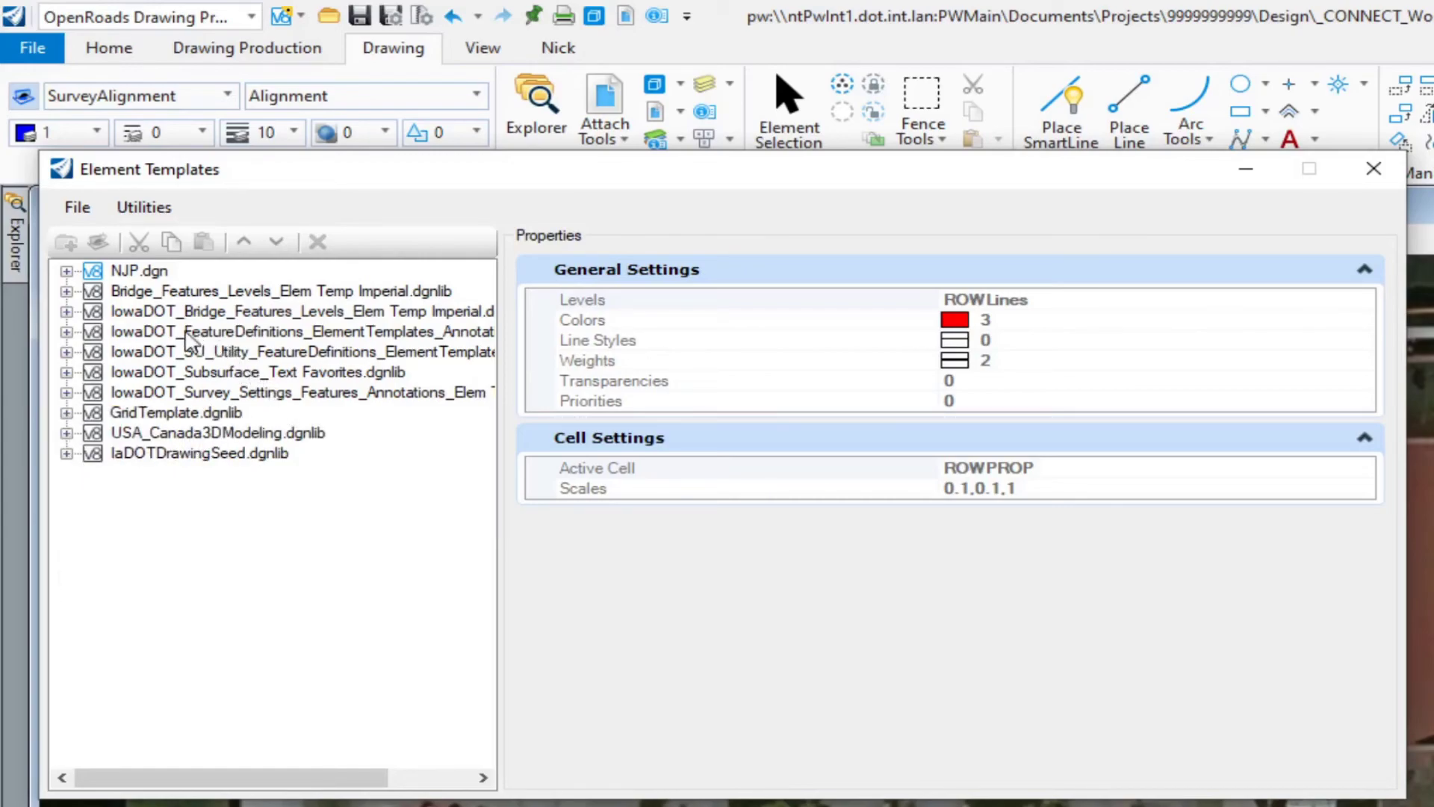
Expand the bridge library and view the Bearings, Seat and GroutPad template settings
left_click(66, 311)
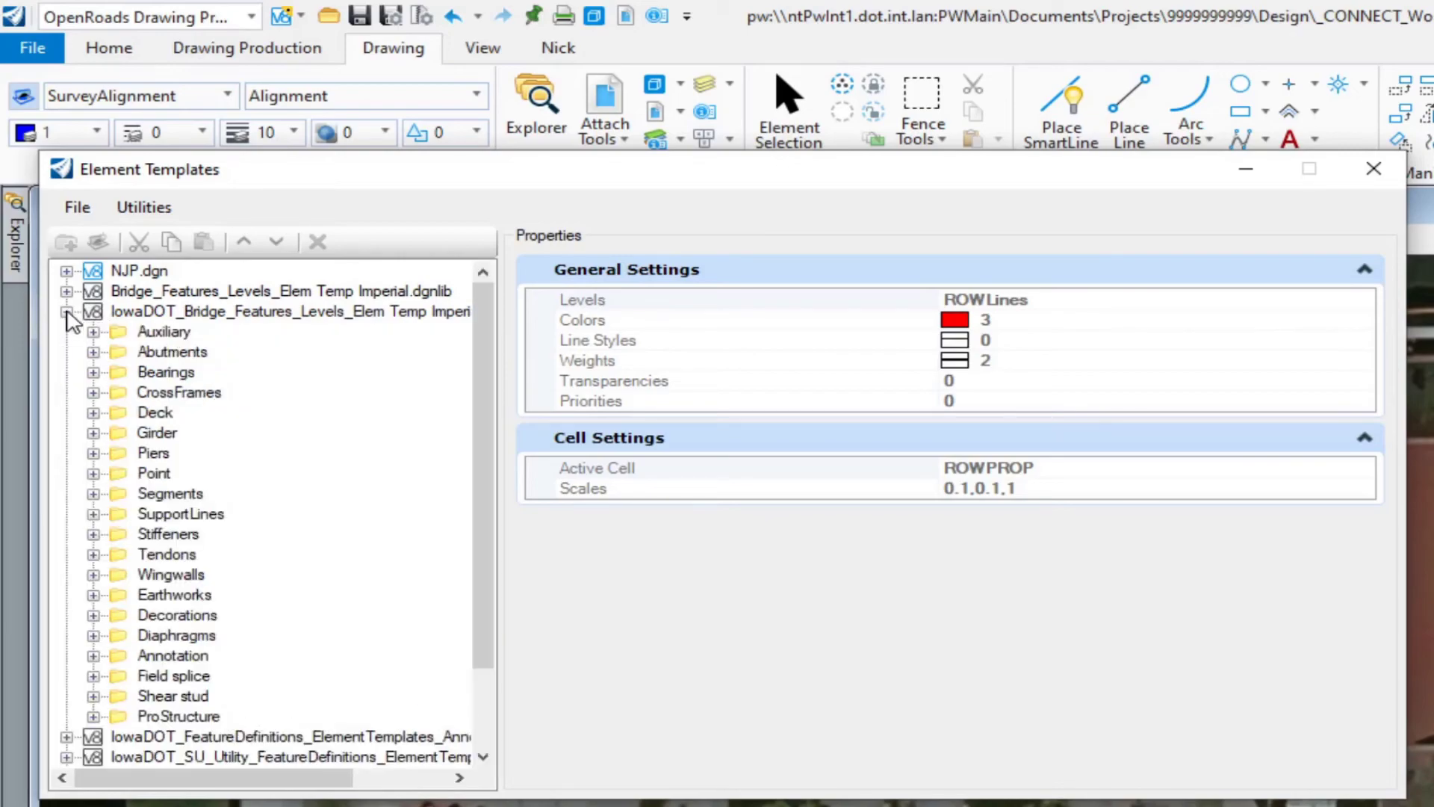
left_click(93, 372)
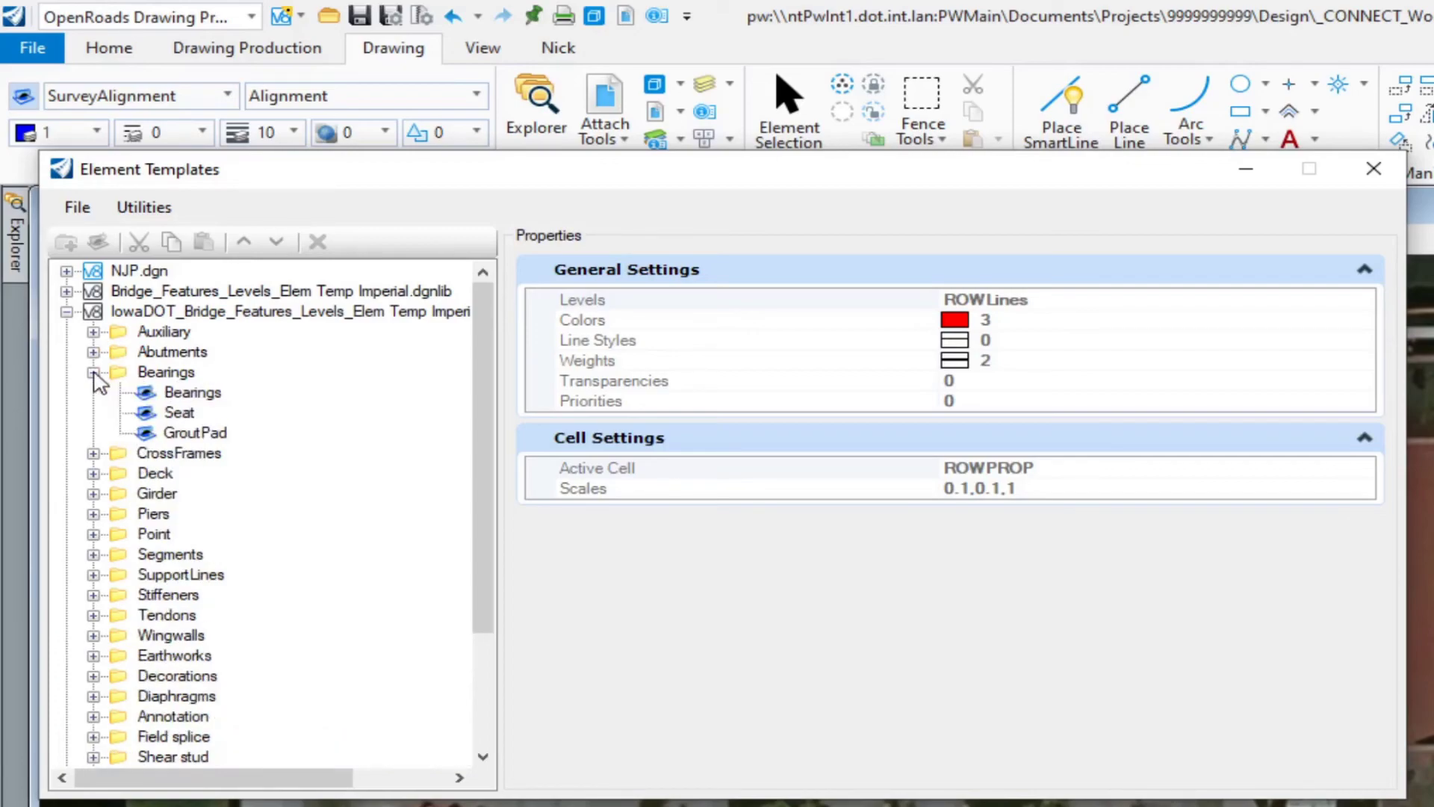
left_click(194, 394)
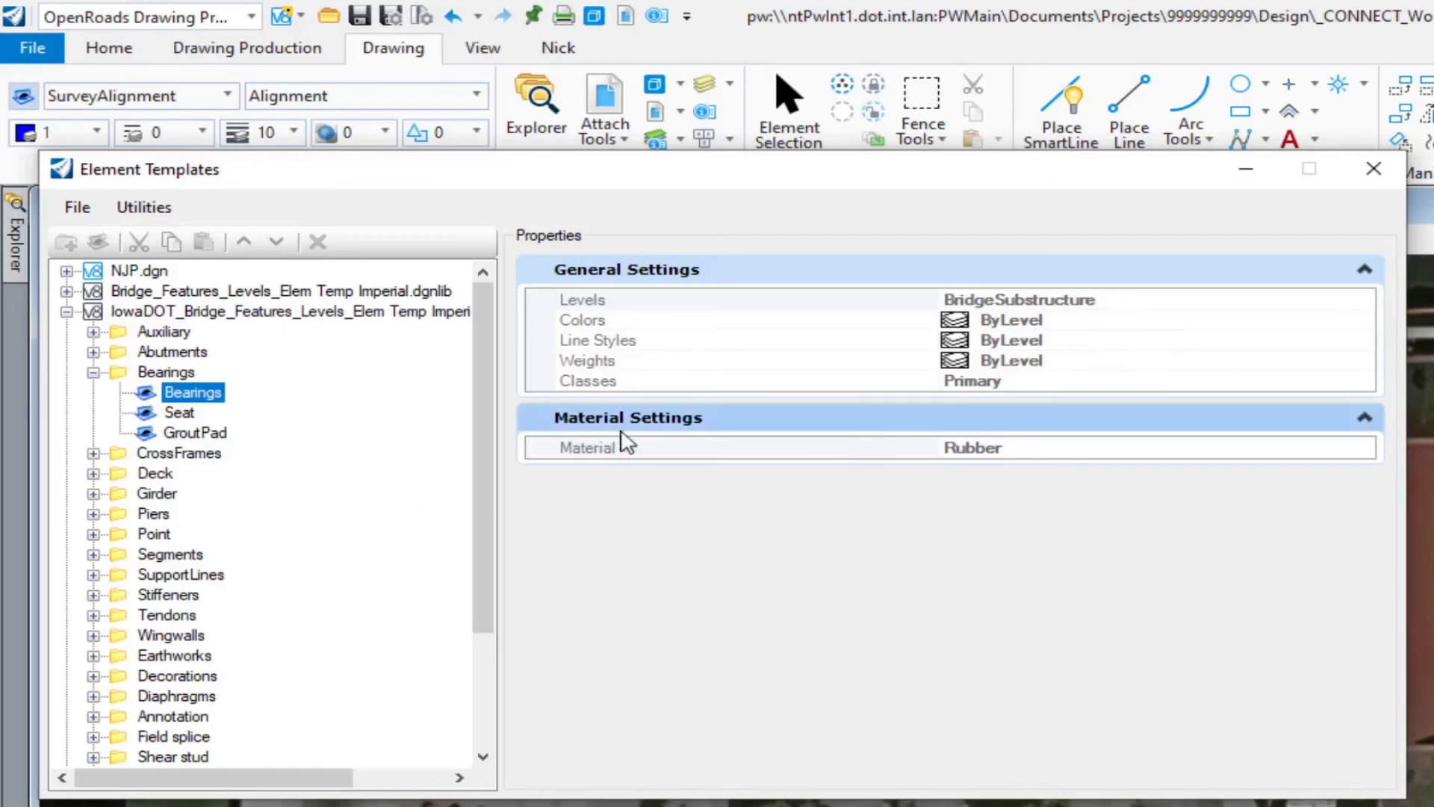
left_click(179, 417)
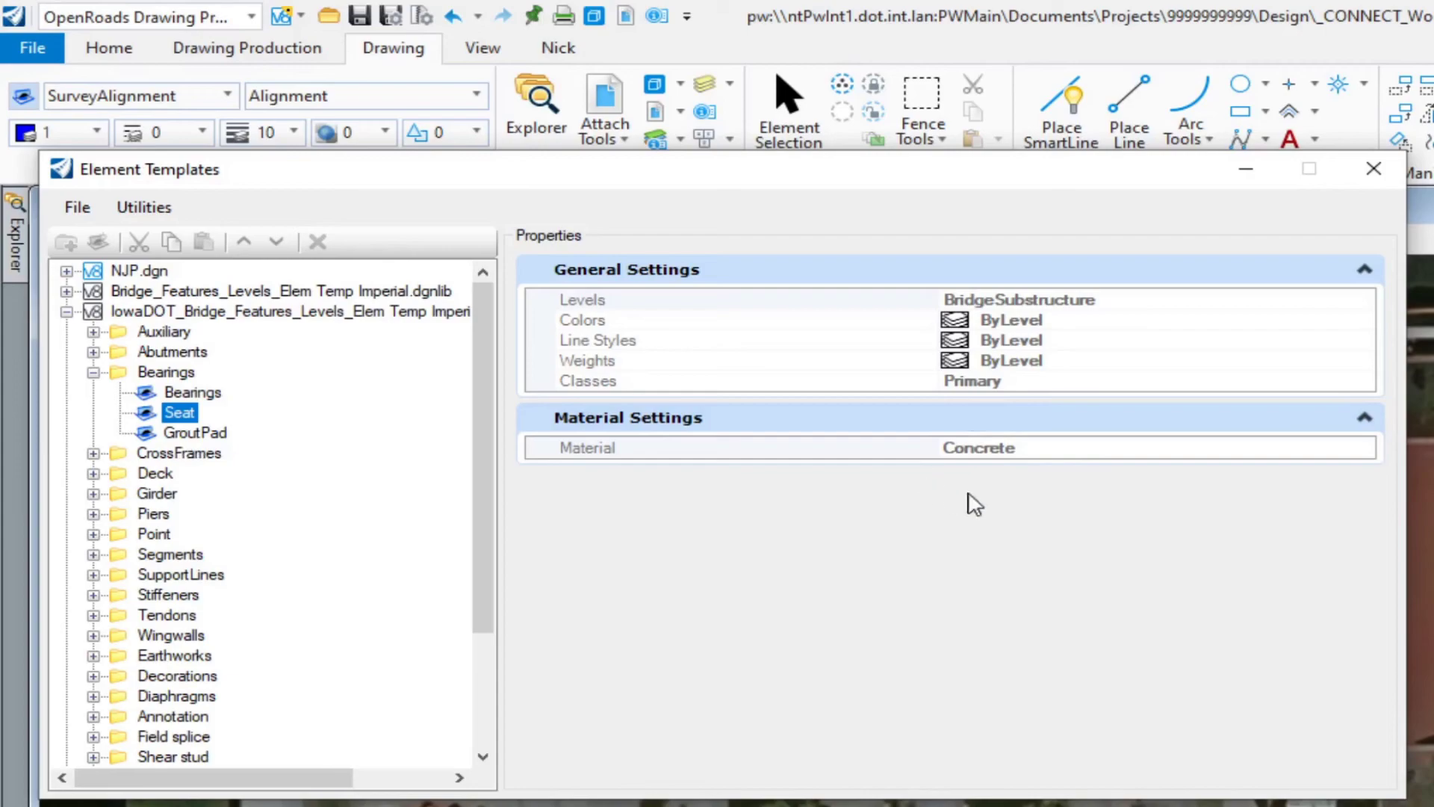
left_click(183, 435)
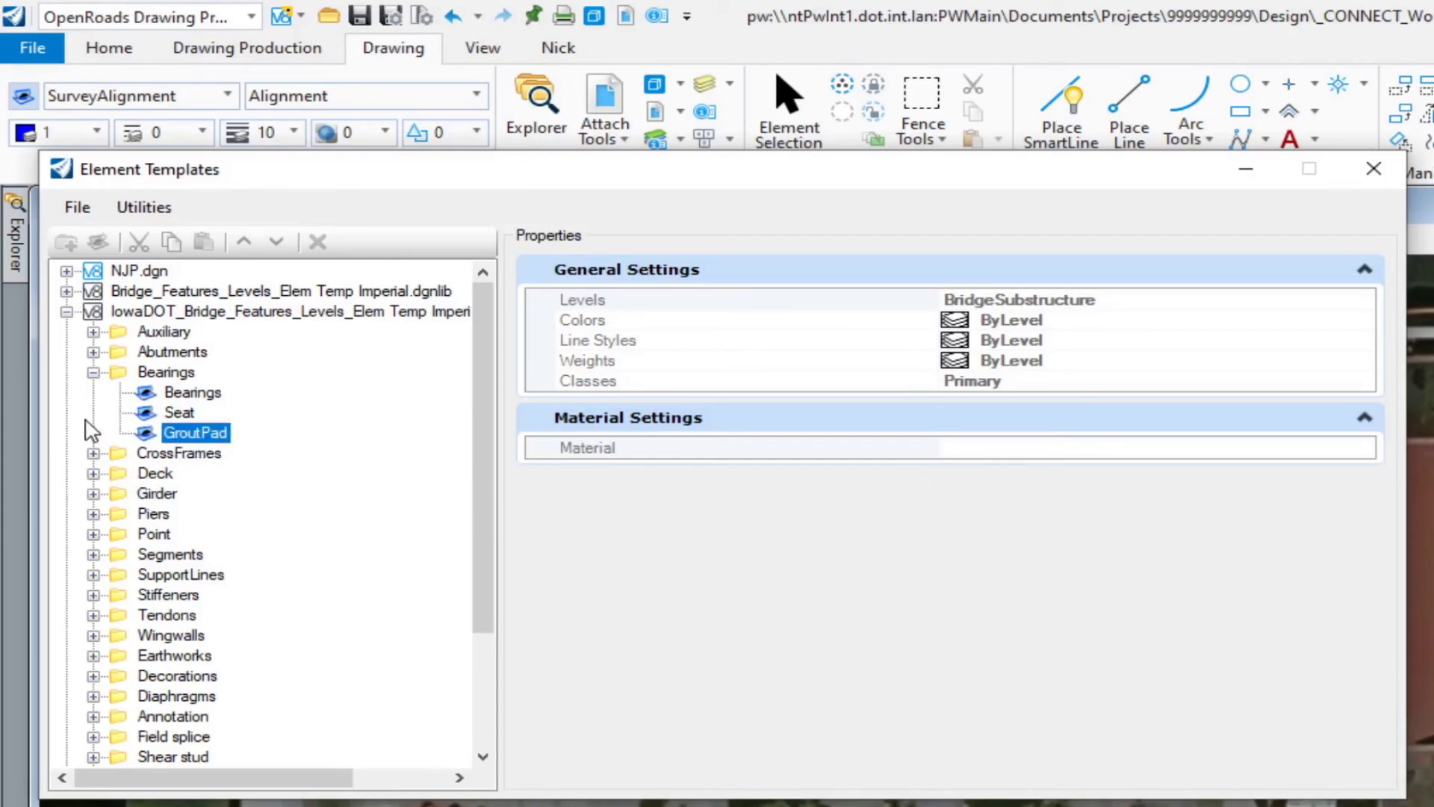
left_click(93, 372)
Review the Deck, Steel, Concrete, Girder and Wet Joint templates, then fold the library
left_click(93, 413)
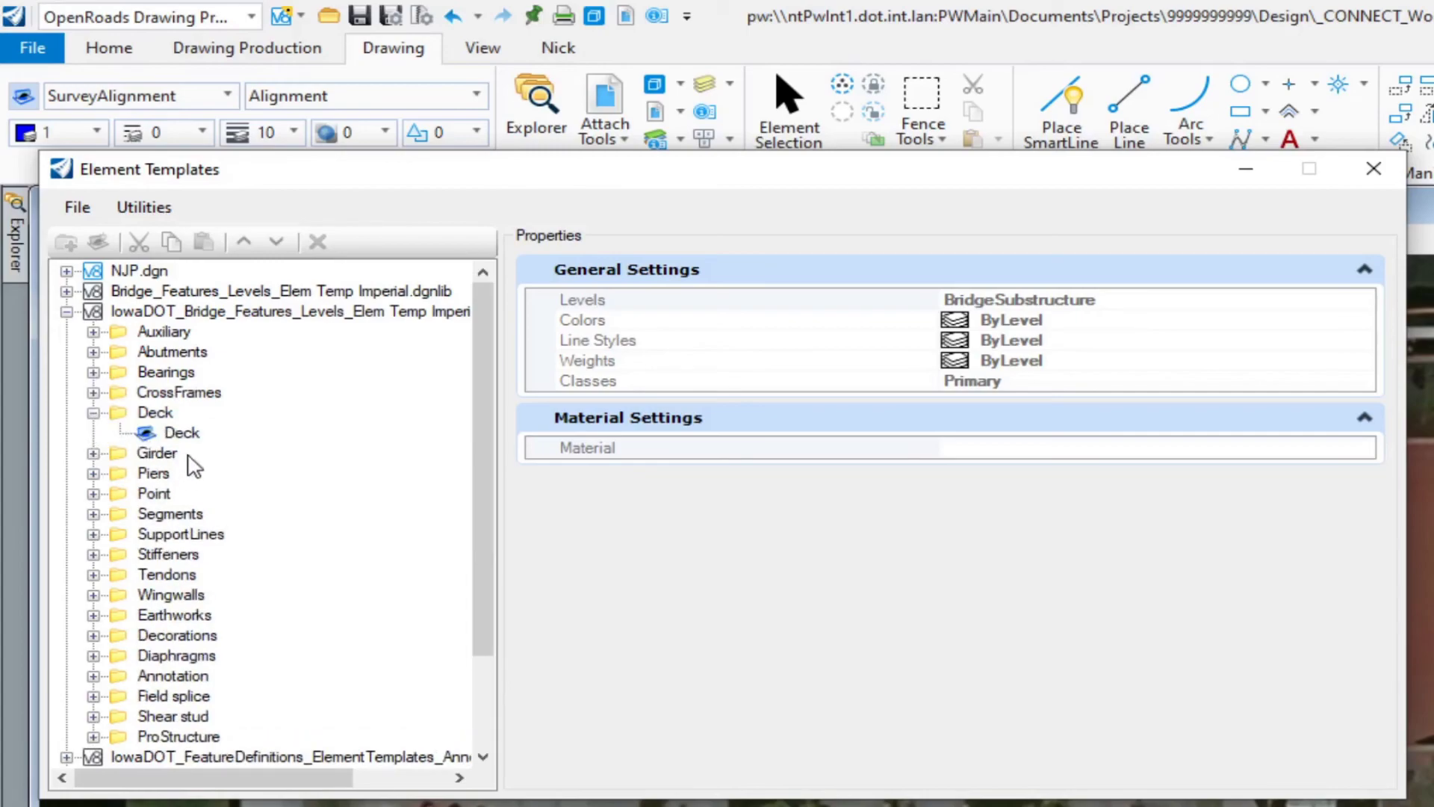
left_click(181, 433)
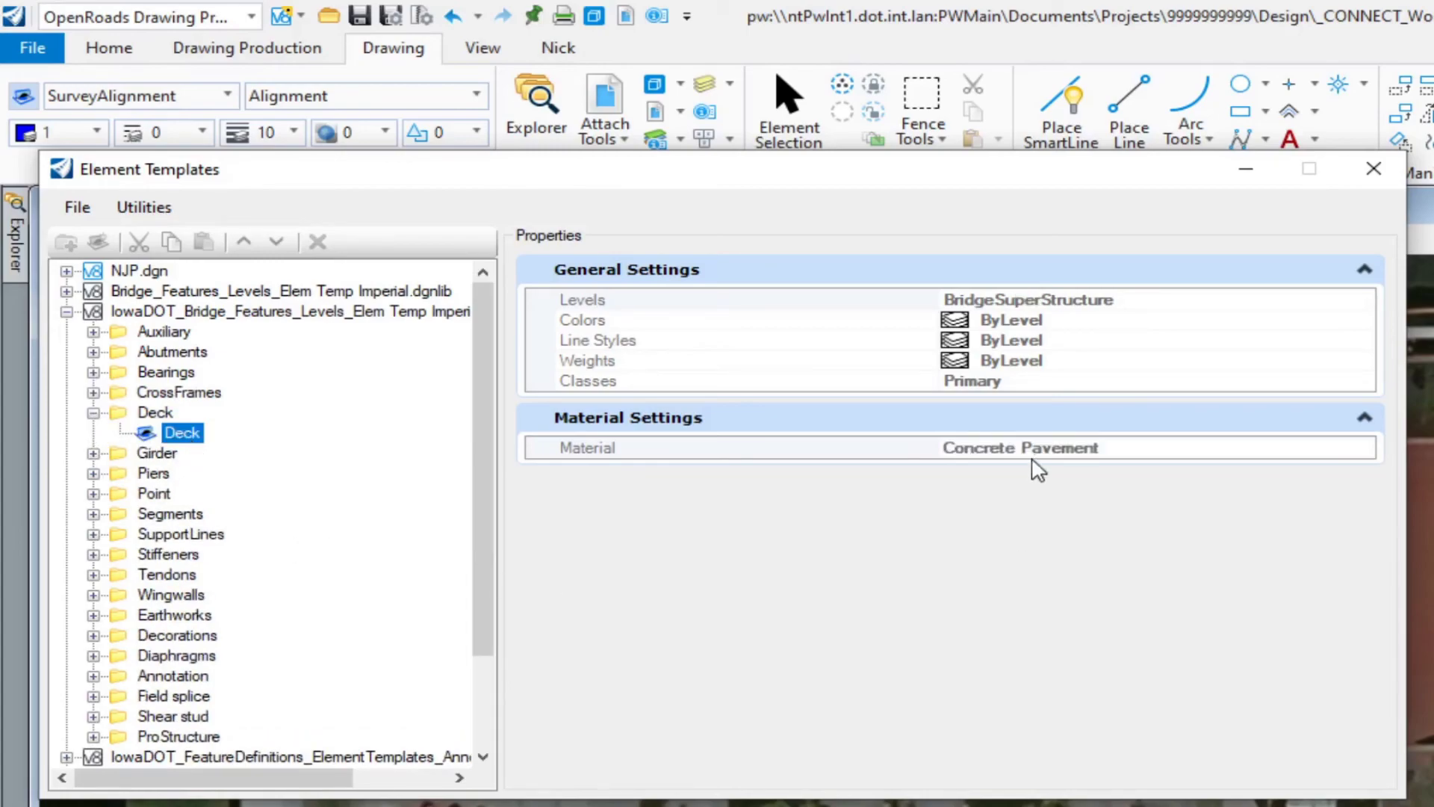
left_click(92, 412)
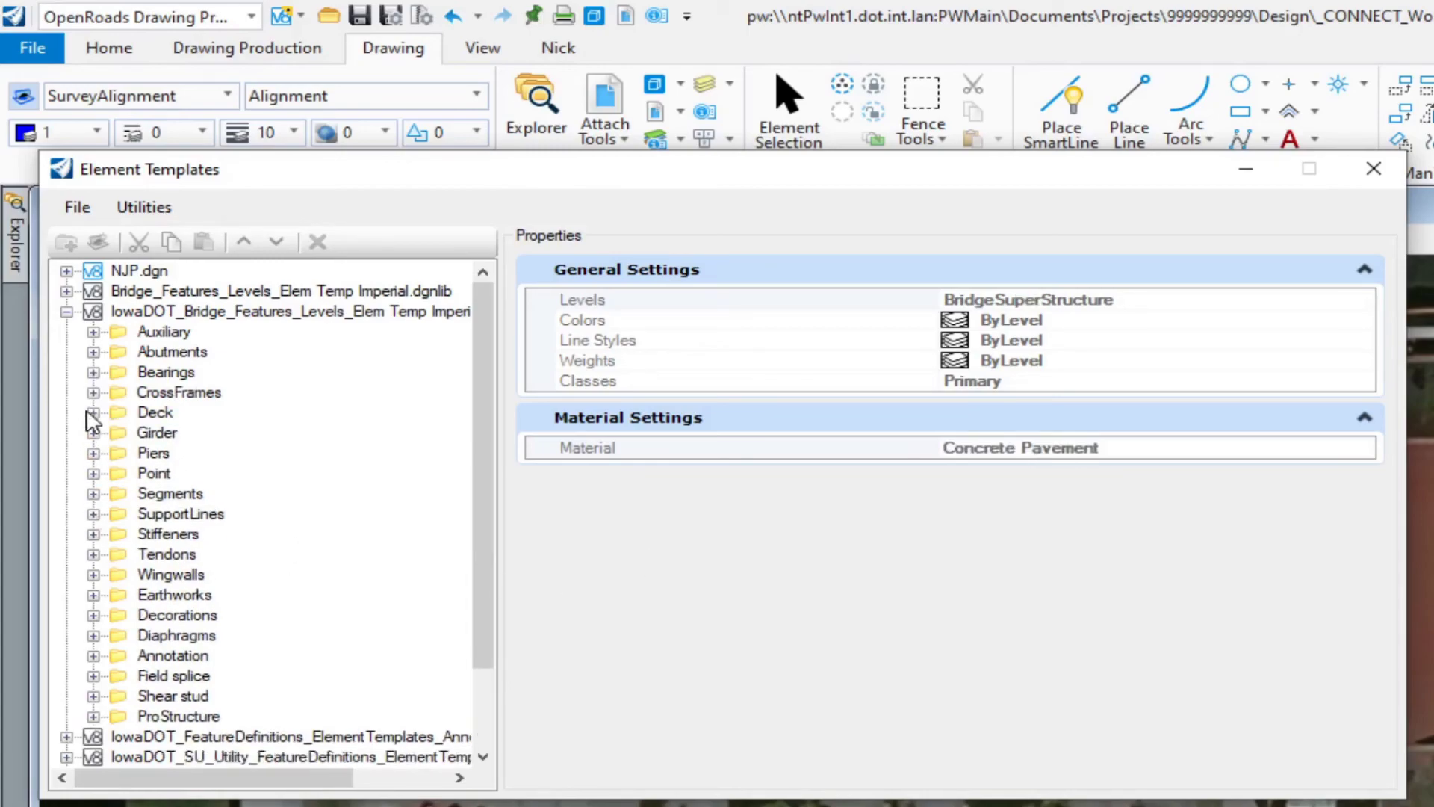
left_click(93, 433)
left_click(180, 454)
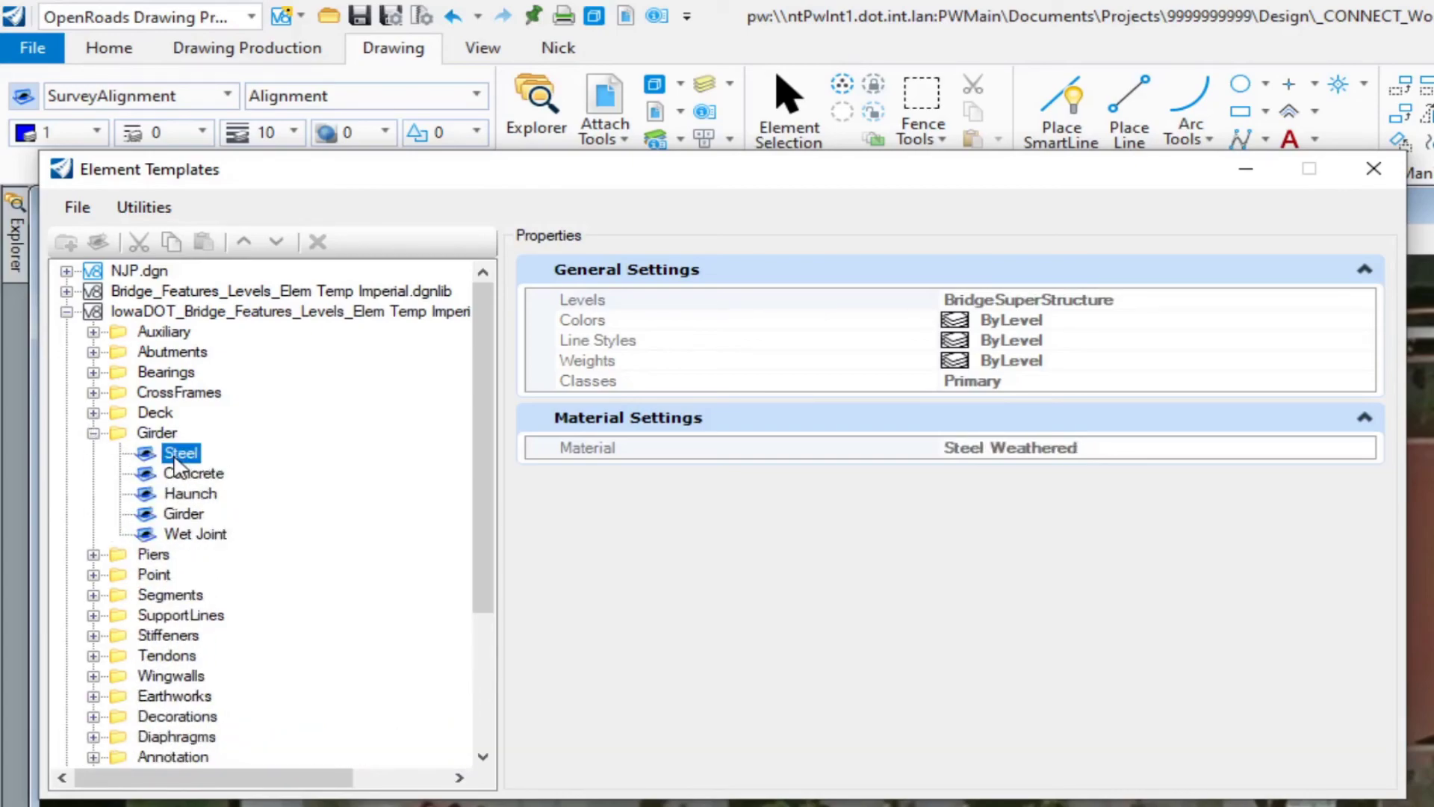
left_click(192, 472)
left_click(196, 516)
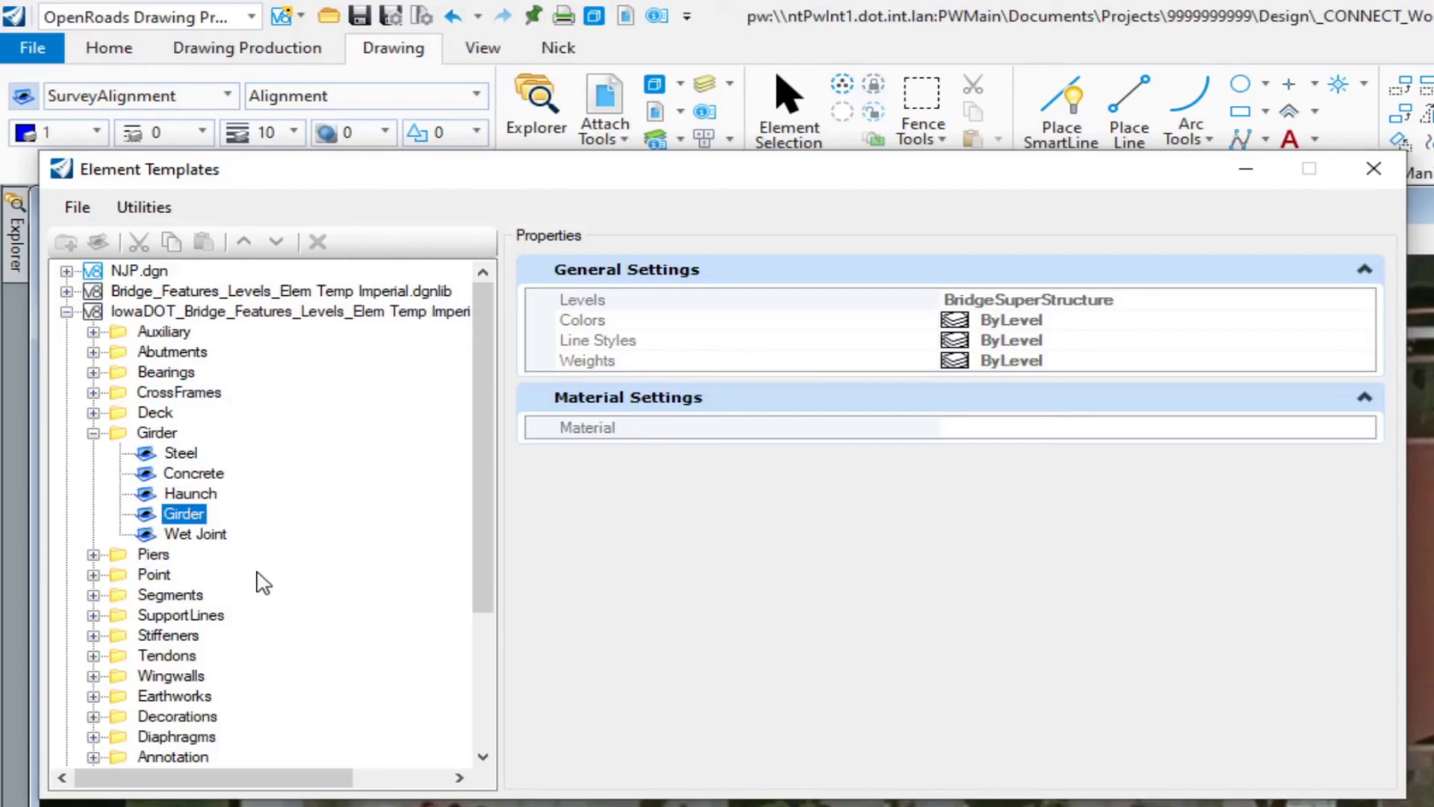
left_click(202, 534)
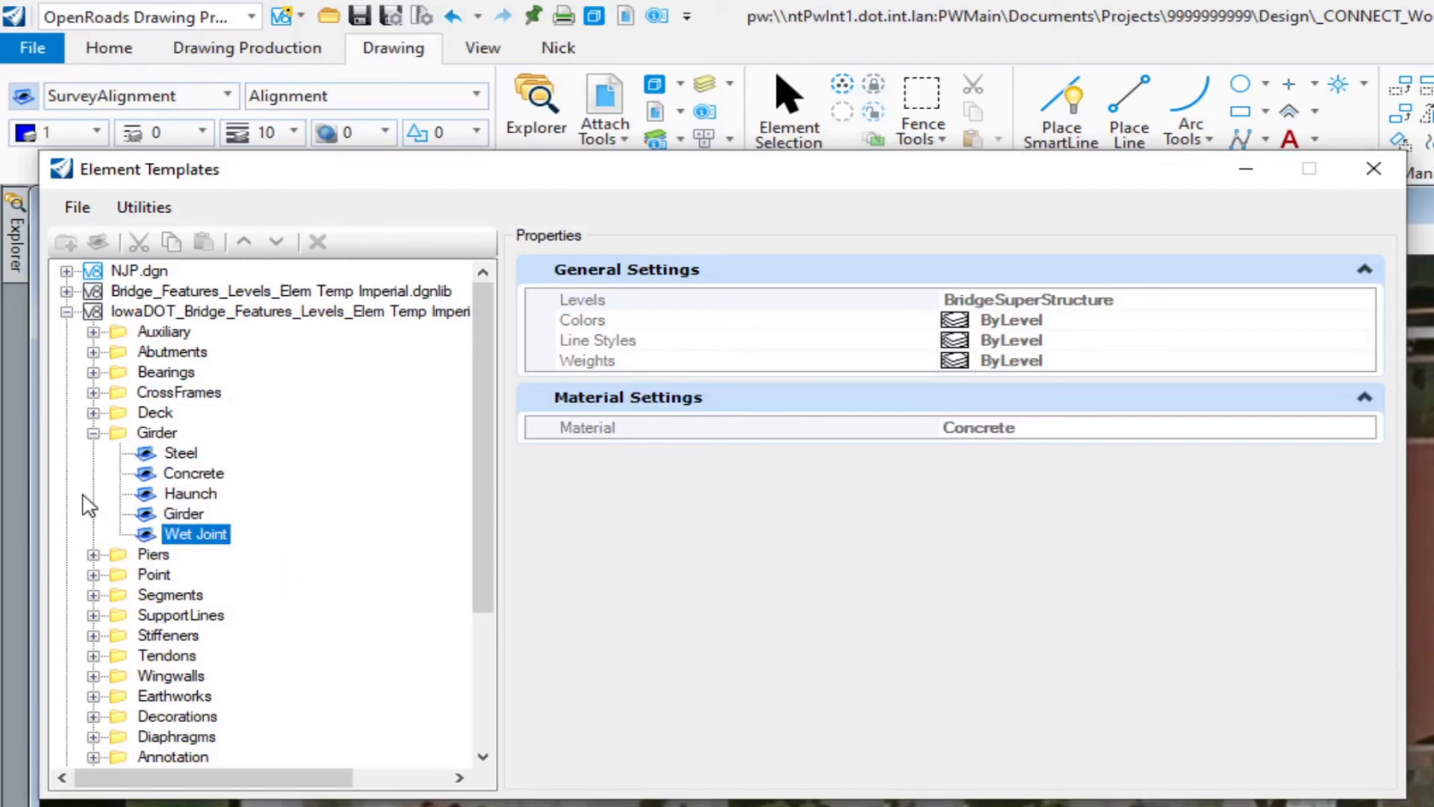
left_click(92, 433)
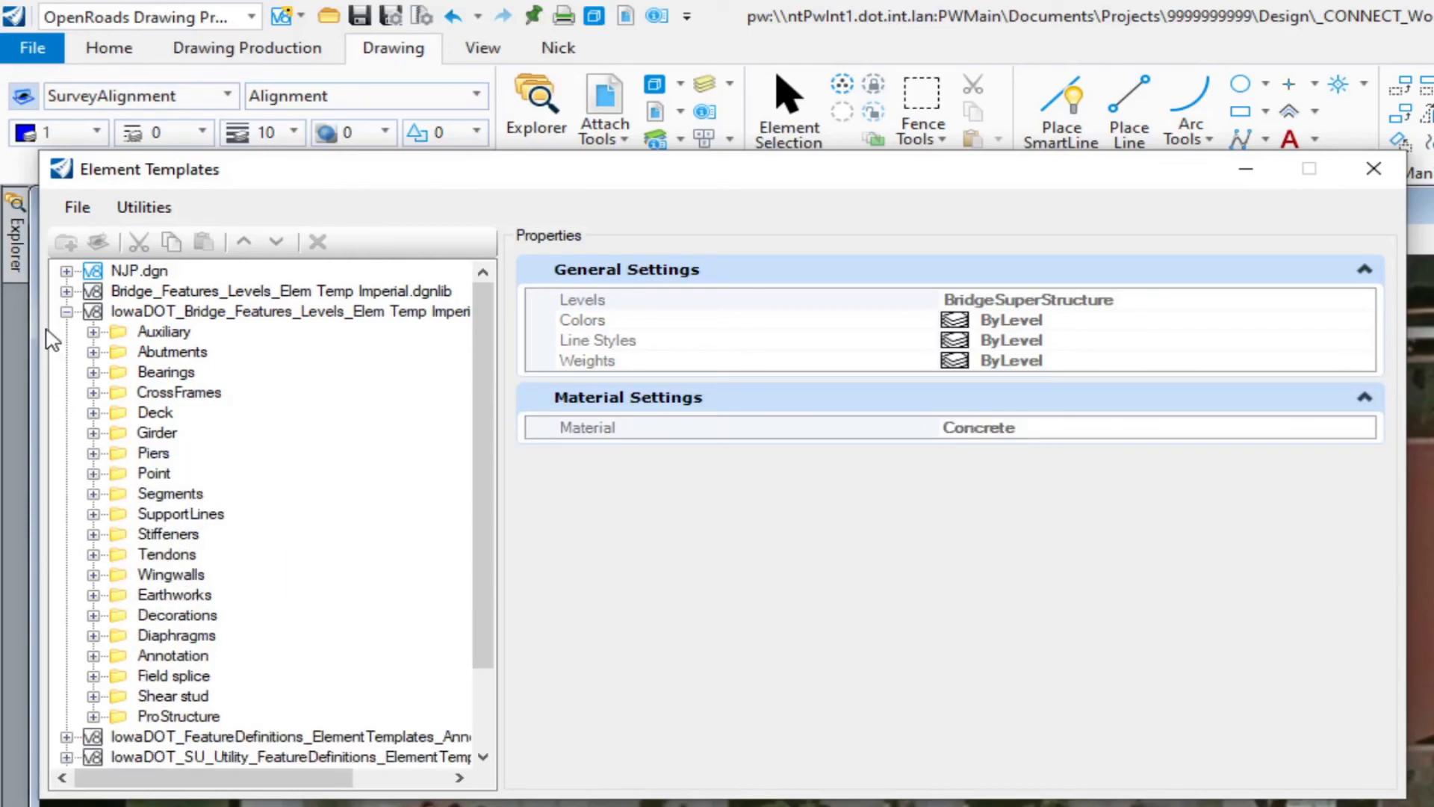
left_click(66, 311)
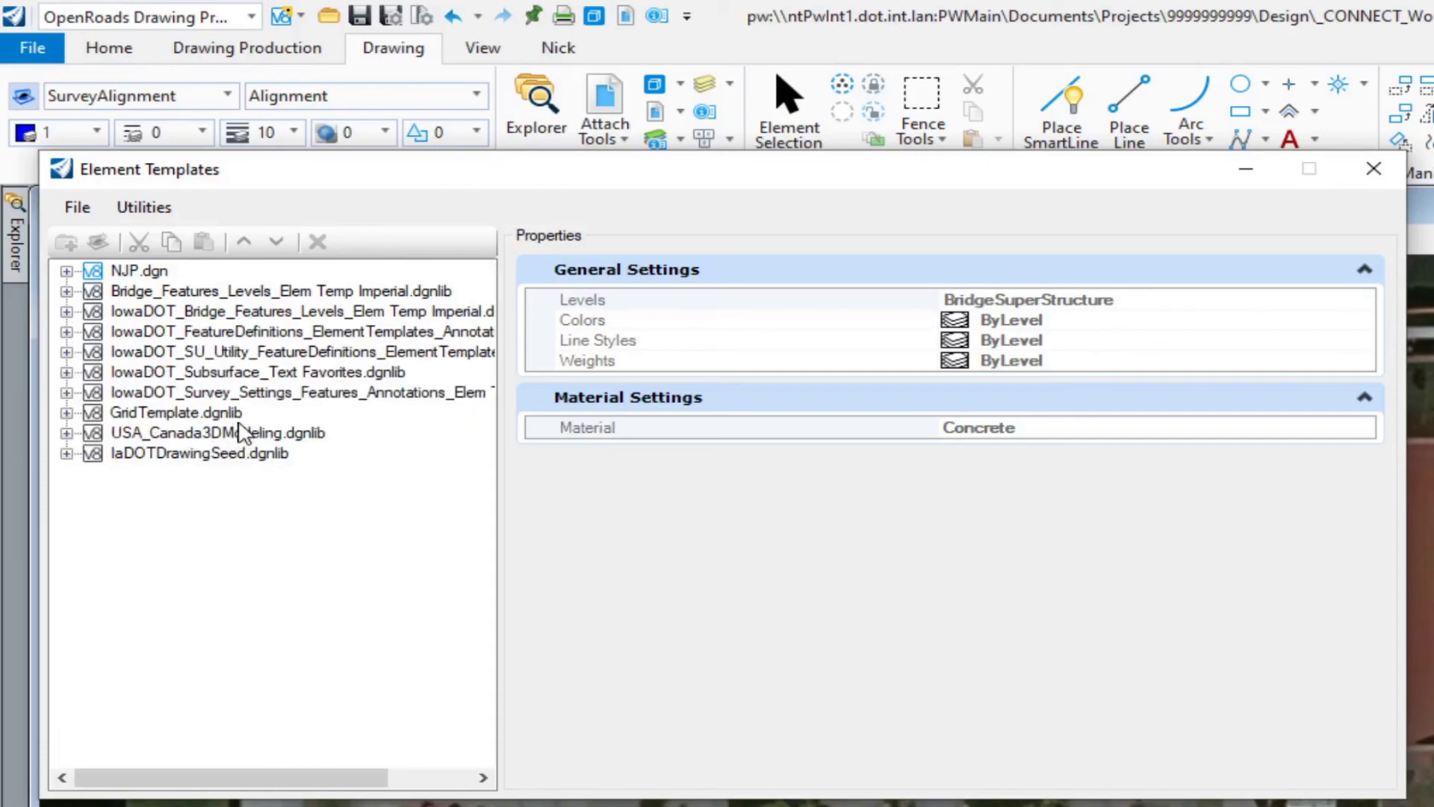
left_click(27, 102)
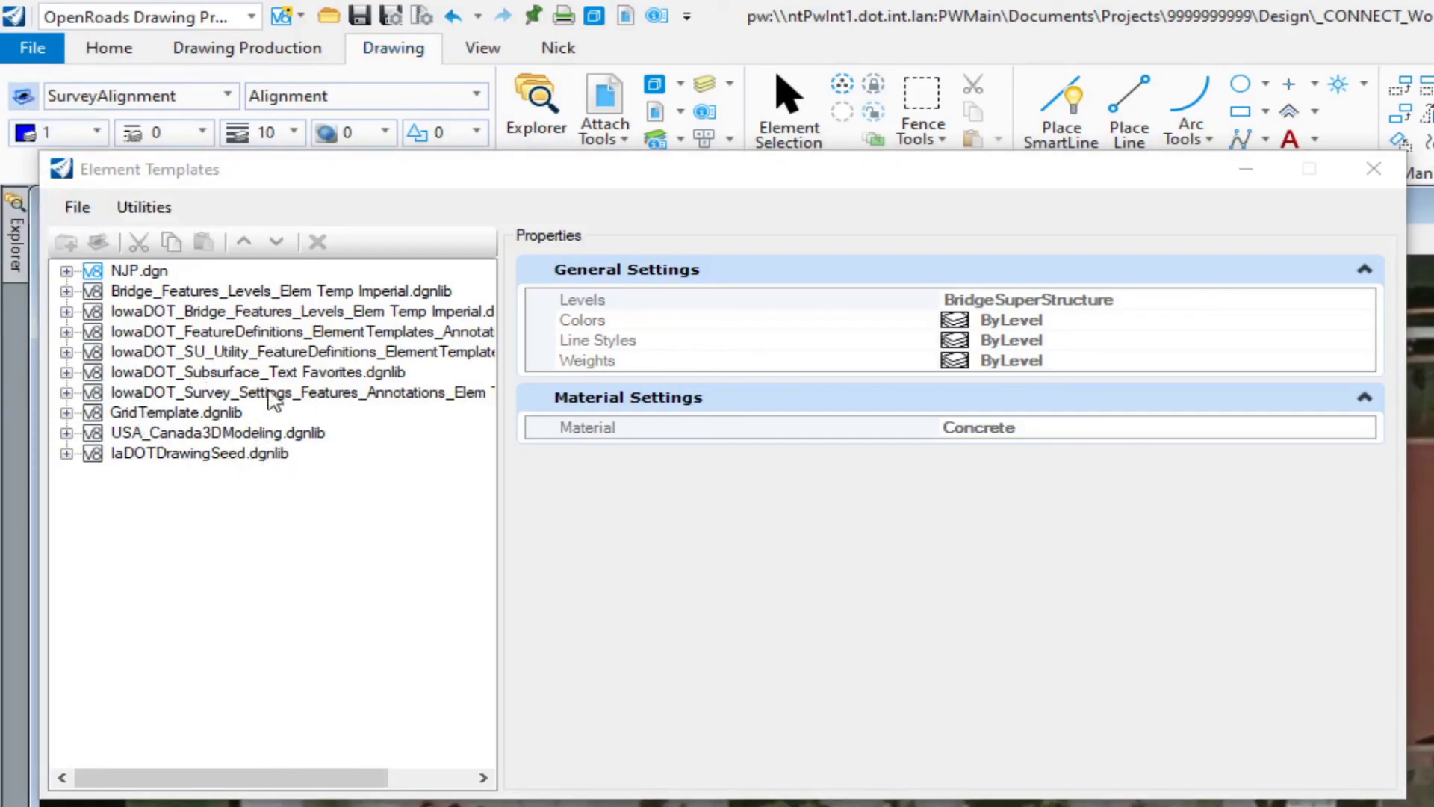
left_click(139, 223)
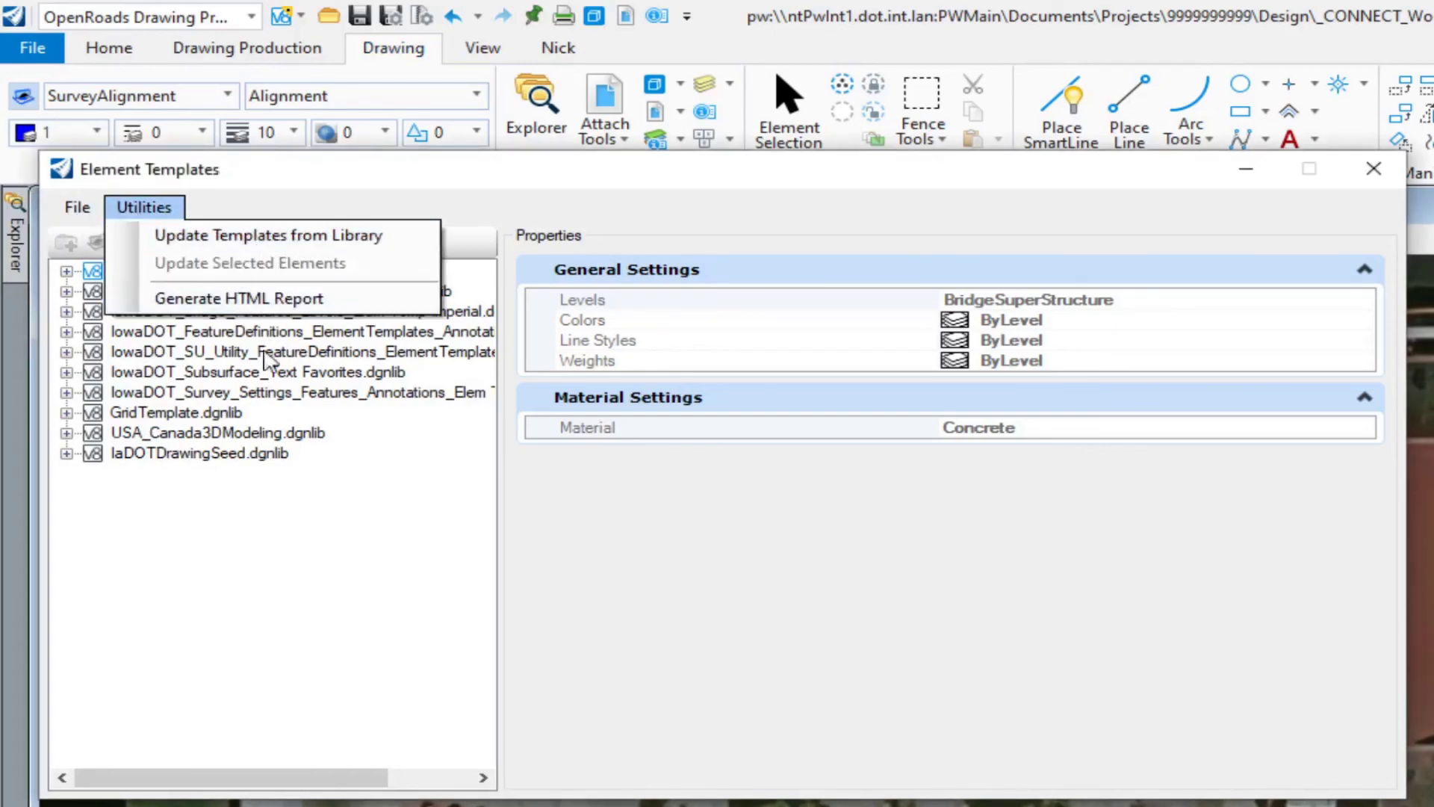
left_click(367, 183)
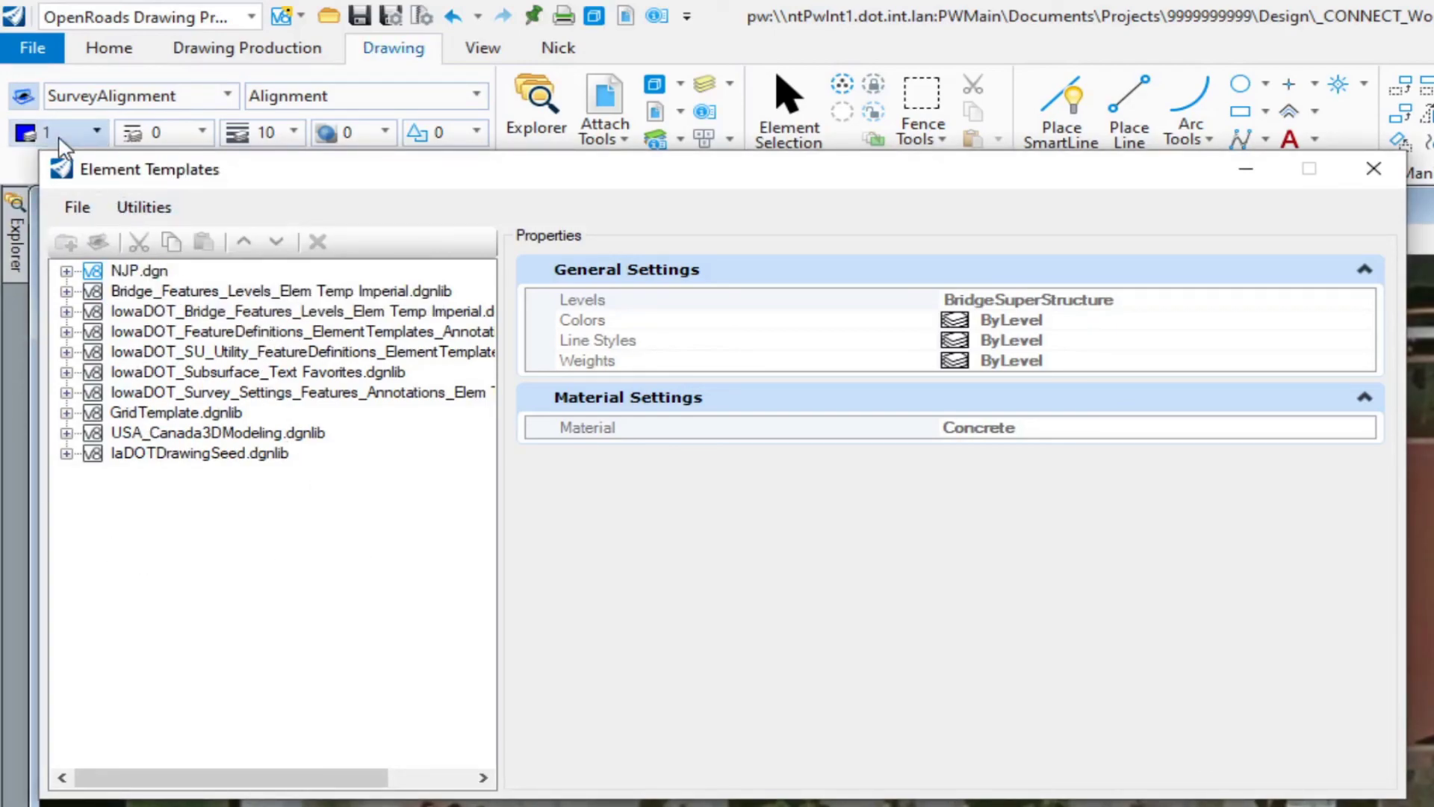